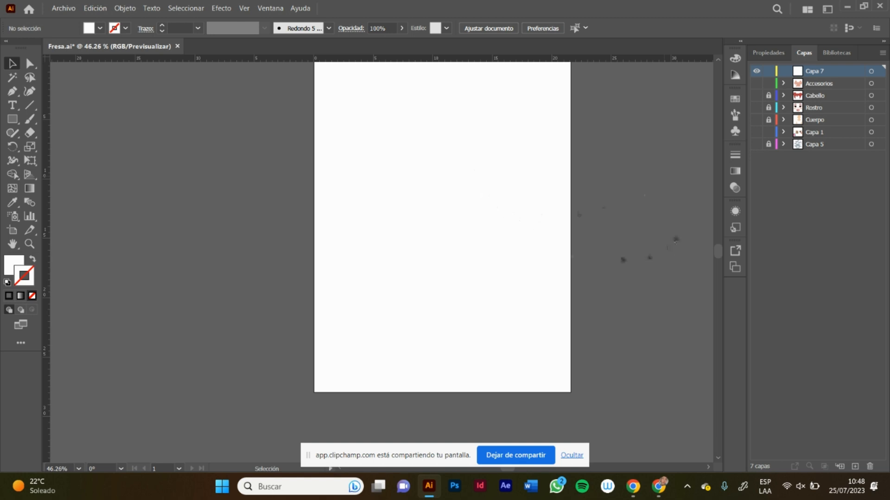
Step: Draw a circle about 16.3 cm in diameter on Capa 7 and place it on the upper part of the page
{"action": "scroll", "coordinate": [718, 251], "scroll_direction": "up", "scroll_amount": 1}
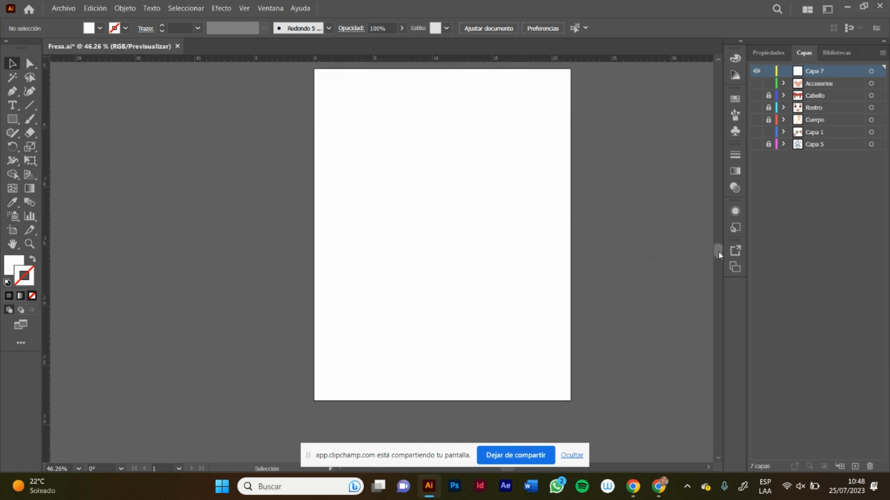
{"action": "left_click_drag", "start_coordinate": [719, 252], "coordinate": [718, 248]}
{"action": "left_click", "coordinate": [579, 456]}
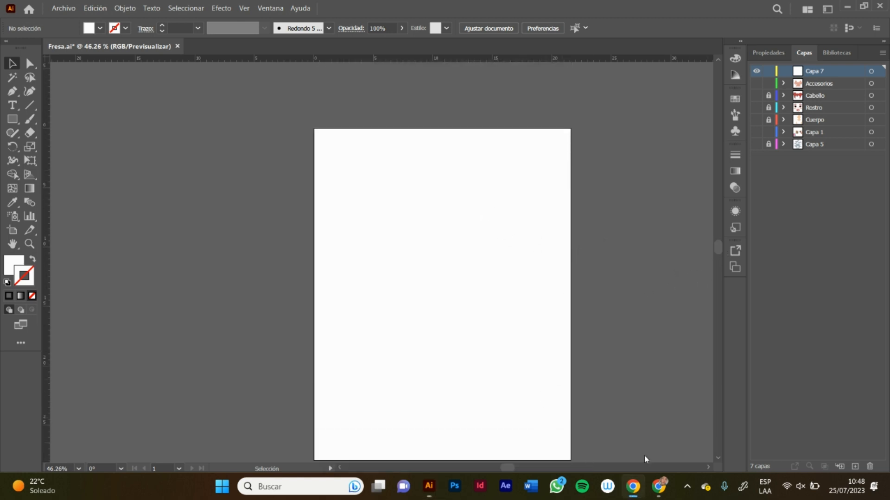
{"action": "scroll", "coordinate": [717, 459], "scroll_direction": "down", "scroll_amount": 2}
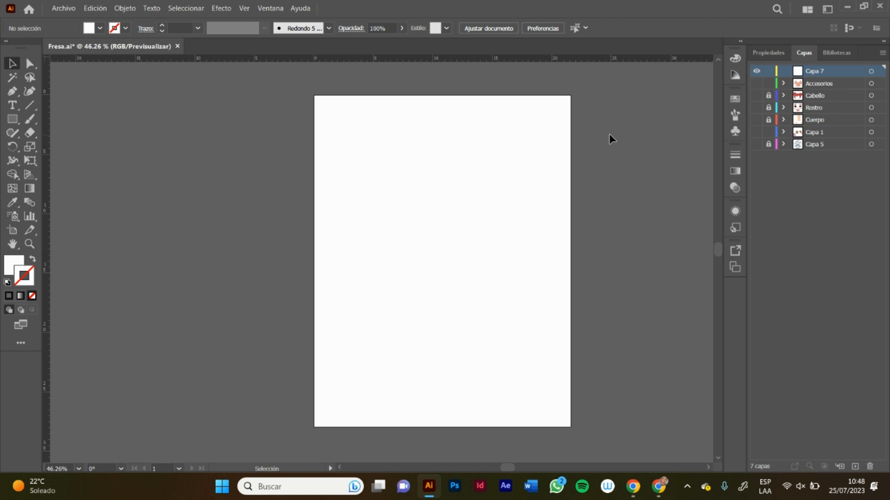
{"action": "left_click", "coordinate": [13, 119]}
{"action": "left_click", "coordinate": [76, 146]}
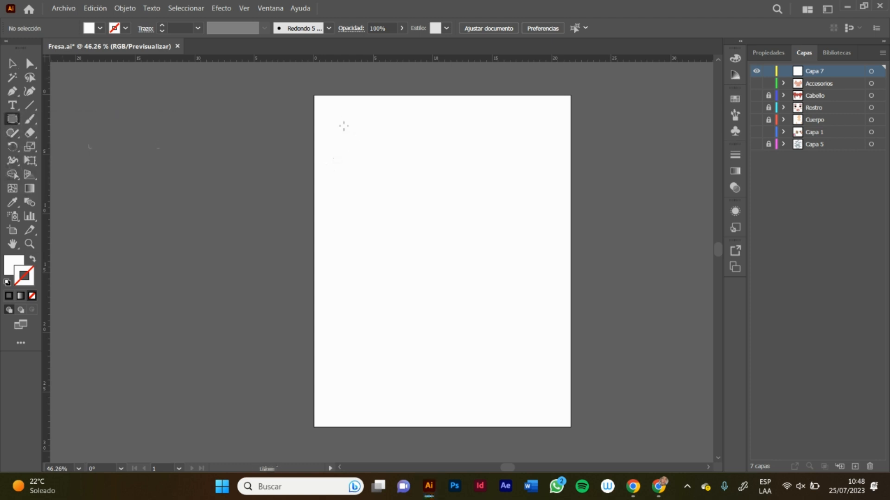
{"action": "mouse_move", "coordinate": [343, 122]}
{"action": "left_mouse_down"}
{"action": "mouse_move", "coordinate": [432, 227]}
{"action": "mouse_move", "coordinate": [449, 222]}
{"action": "mouse_move", "coordinate": [439, 205]}
{"action": "left_mouse_up"}
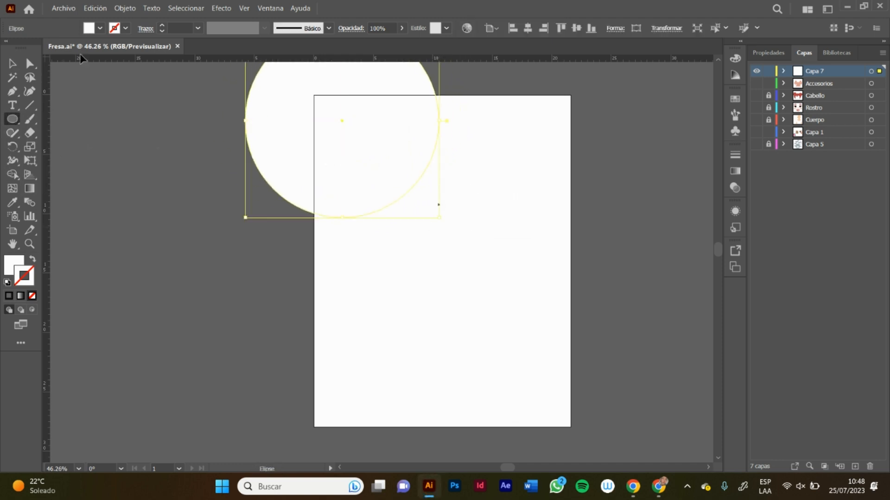
{"action": "left_click", "coordinate": [13, 63]}
{"action": "left_click_drag", "start_coordinate": [351, 137], "coordinate": [444, 228]}
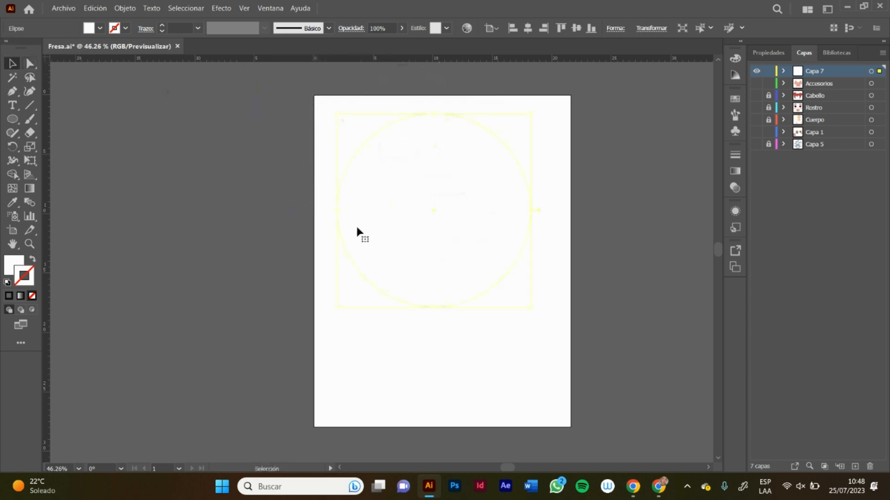
Step: Fill the circle with yellow (H 60, S 100, B 100) without a stroke and move it towards the page's upper-left corner
{"action": "left_click", "coordinate": [7, 282]}
{"action": "left_click", "coordinate": [32, 259]}
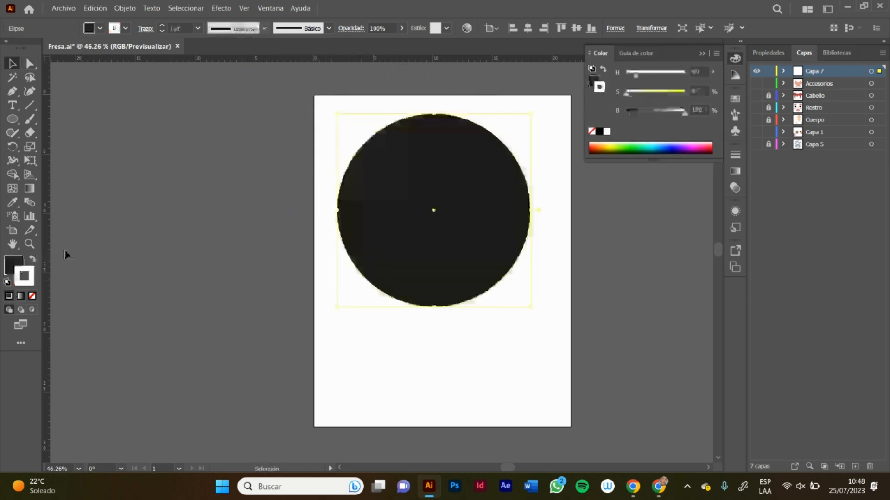
{"action": "left_click_drag", "start_coordinate": [626, 92], "coordinate": [684, 92]}
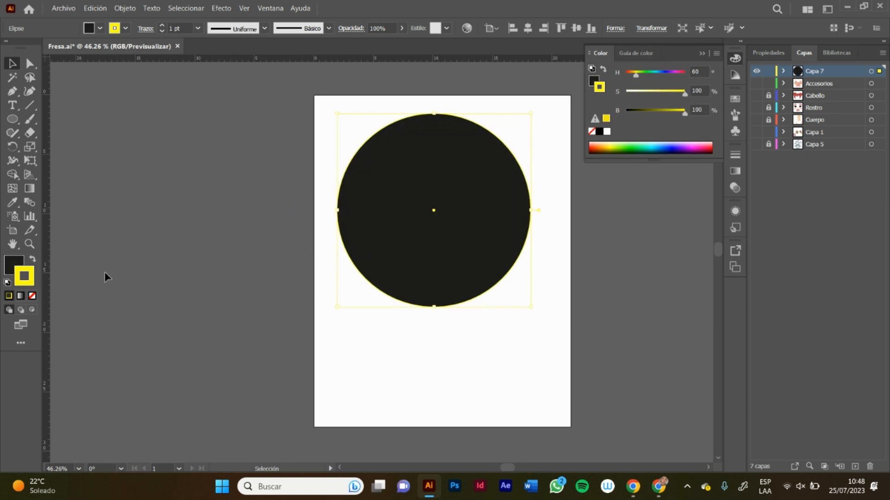
{"action": "left_click", "coordinate": [32, 259]}
{"action": "left_click", "coordinate": [32, 295]}
{"action": "left_click", "coordinate": [224, 179]}
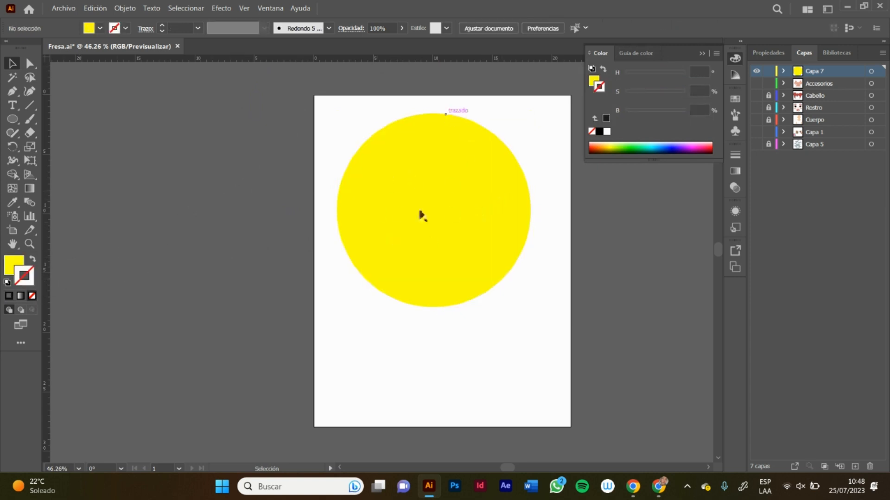
{"action": "left_click_drag", "start_coordinate": [447, 183], "coordinate": [435, 167]}
{"action": "left_click", "coordinate": [701, 54]}
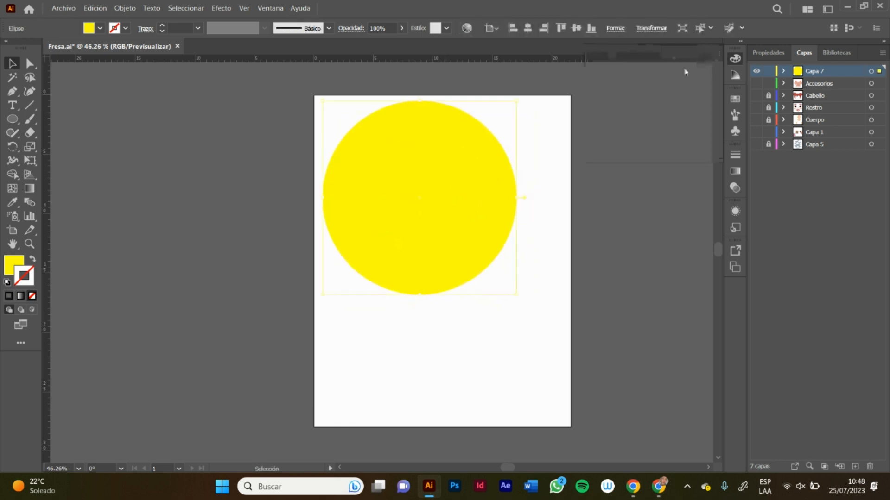
{"action": "left_click", "coordinate": [29, 188]}
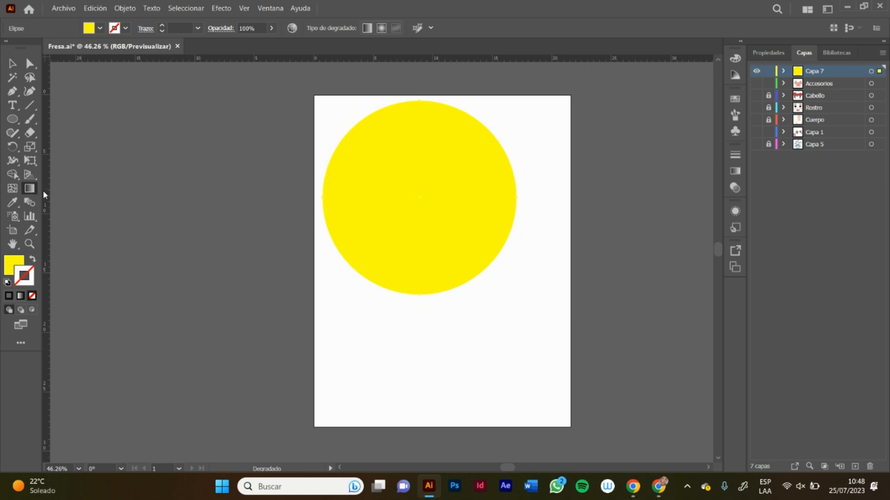
{"action": "left_click", "coordinate": [768, 54]}
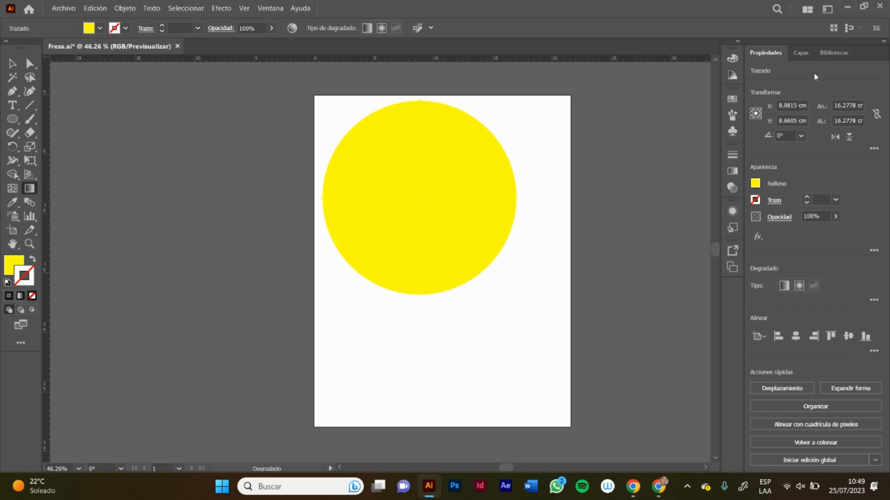
{"action": "left_click", "coordinate": [800, 52]}
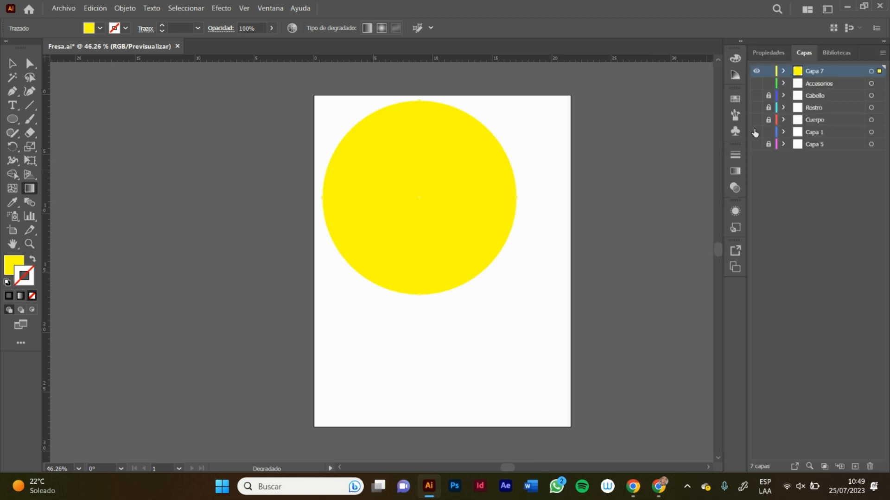
{"action": "left_click", "coordinate": [765, 56]}
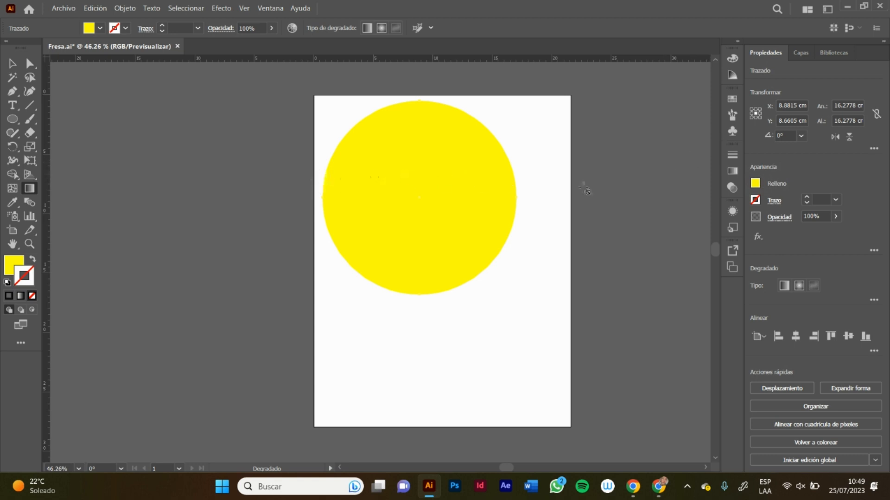
Step: Fill the circle with the default white-to-black linear gradient and leave it without a stroke
{"action": "left_click", "coordinate": [12, 64]}
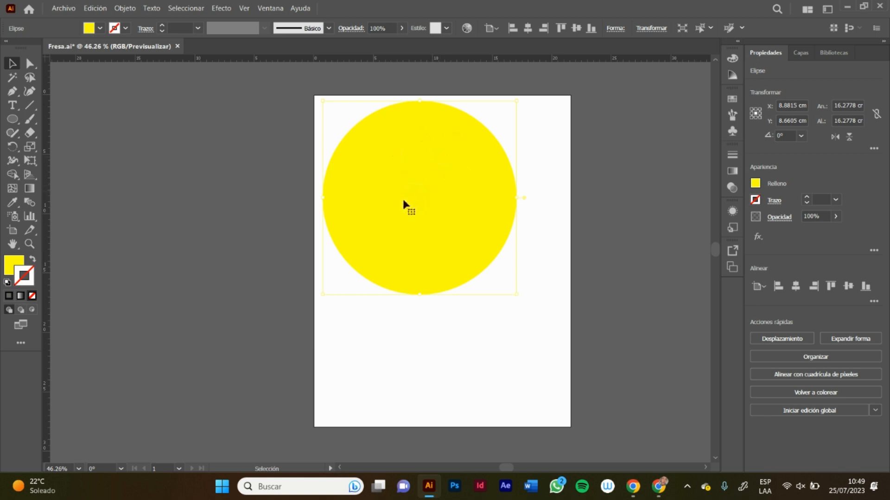
{"action": "left_click", "coordinate": [20, 296]}
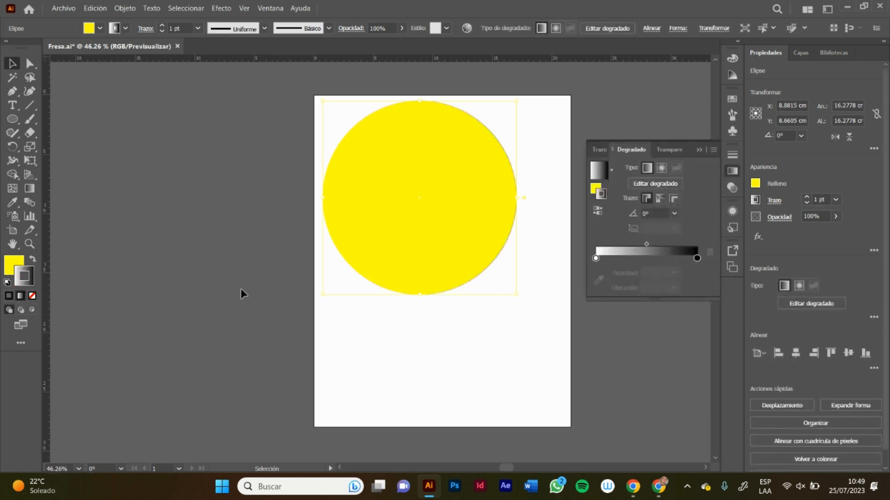
{"action": "left_click", "coordinate": [33, 260]}
{"action": "left_click", "coordinate": [32, 295]}
{"action": "left_click", "coordinate": [16, 270]}
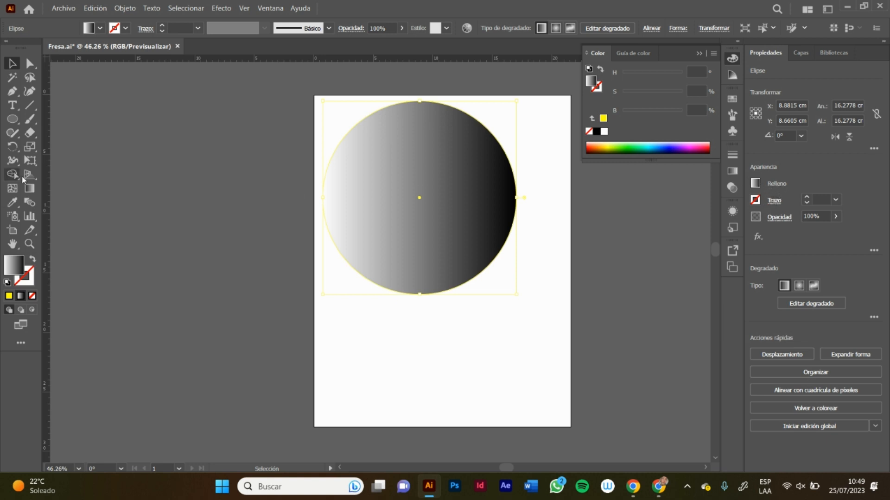
Step: Recolour the gradient's black end stop to yellow (H 60, S 100, B 100) and move it to about 62%
{"action": "left_click", "coordinate": [29, 188]}
{"action": "key", "text": "ctrl"}
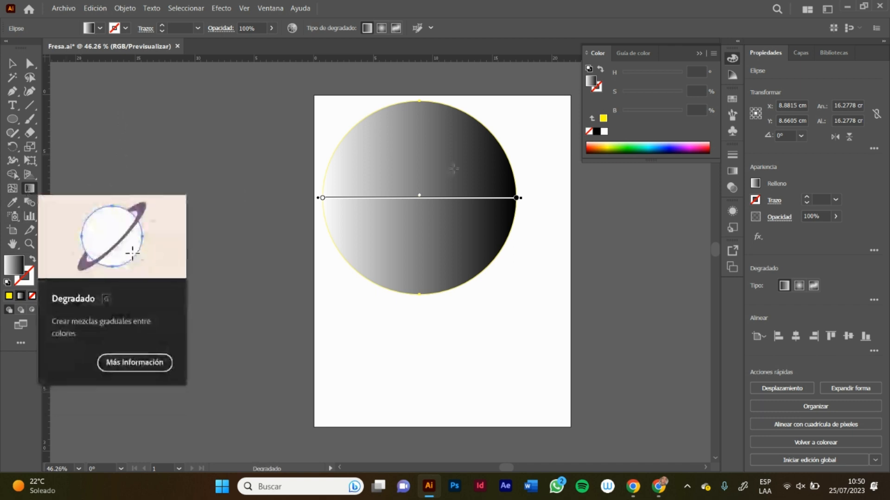
{"action": "left_click", "coordinate": [732, 171]}
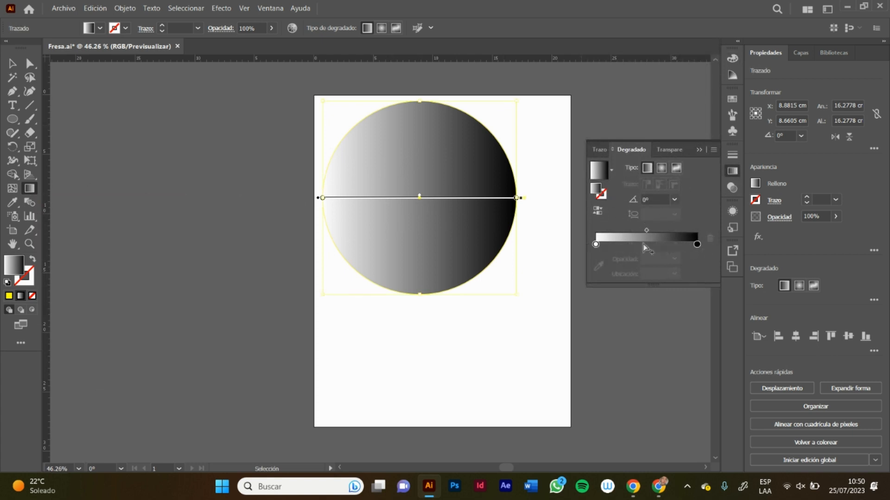
{"action": "left_click", "coordinate": [697, 245]}
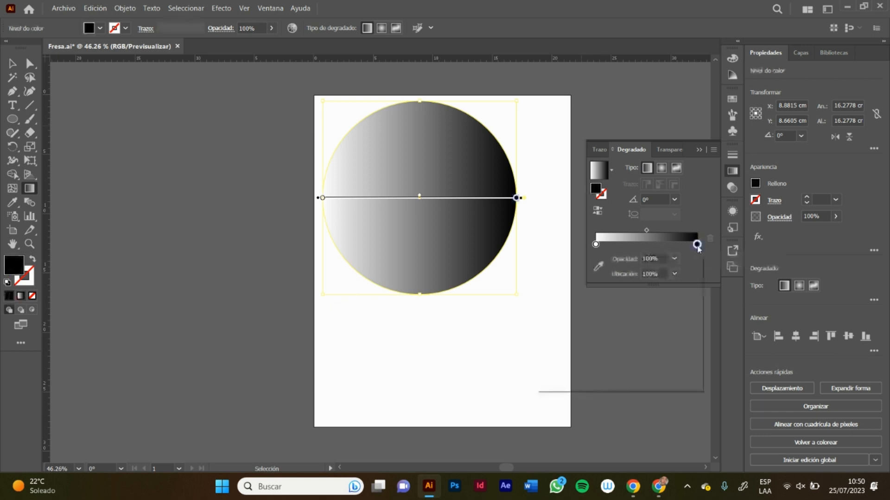
{"action": "double_click", "coordinate": [696, 245]}
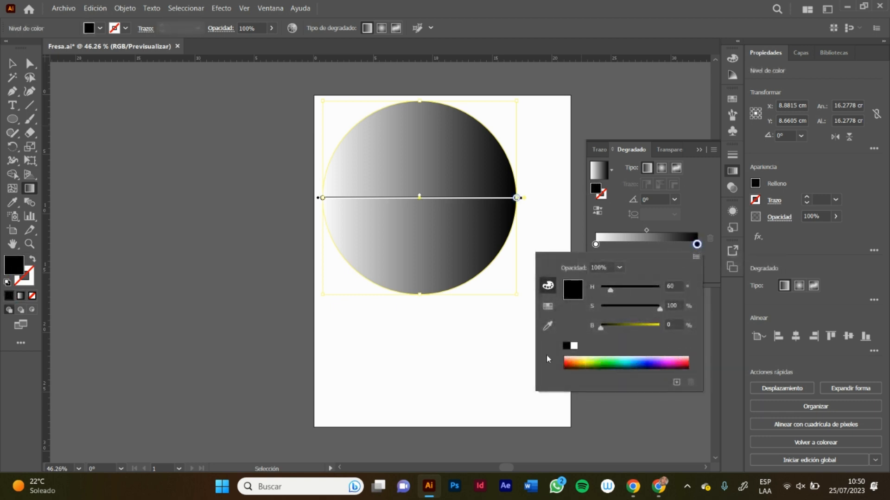
{"action": "left_click_drag", "start_coordinate": [600, 328], "coordinate": [668, 330]}
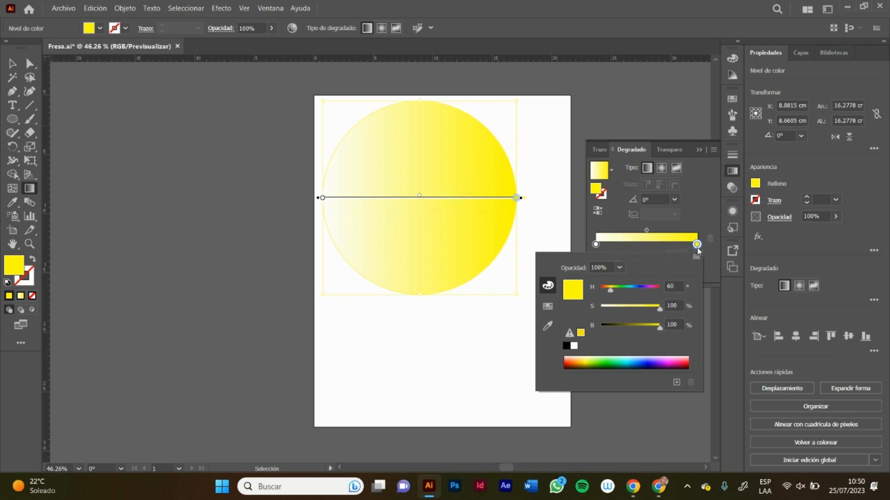
{"action": "left_click_drag", "start_coordinate": [697, 245], "coordinate": [659, 245]}
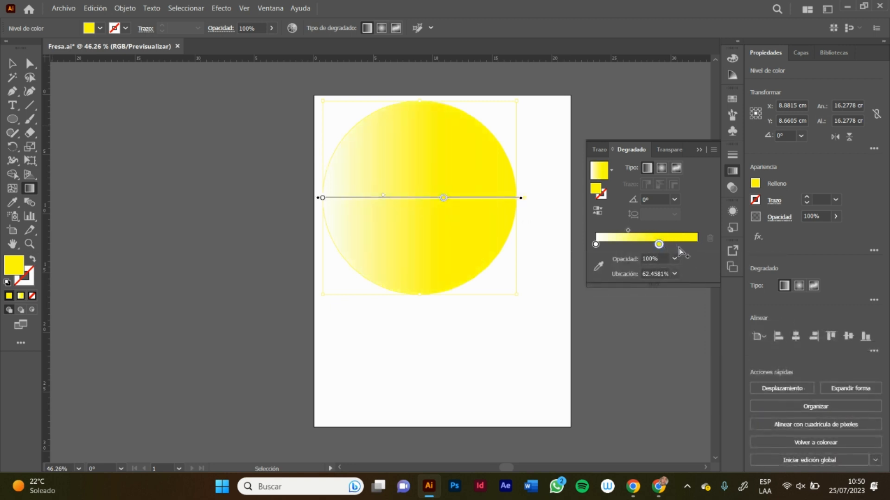
Step: Add four colour stops to the gradient: one at its end, one between it and the 62% stop, and two before that stop
{"action": "left_click", "coordinate": [695, 246]}
{"action": "left_click", "coordinate": [680, 246]}
{"action": "left_click", "coordinate": [642, 246]}
{"action": "left_click", "coordinate": [623, 246]}
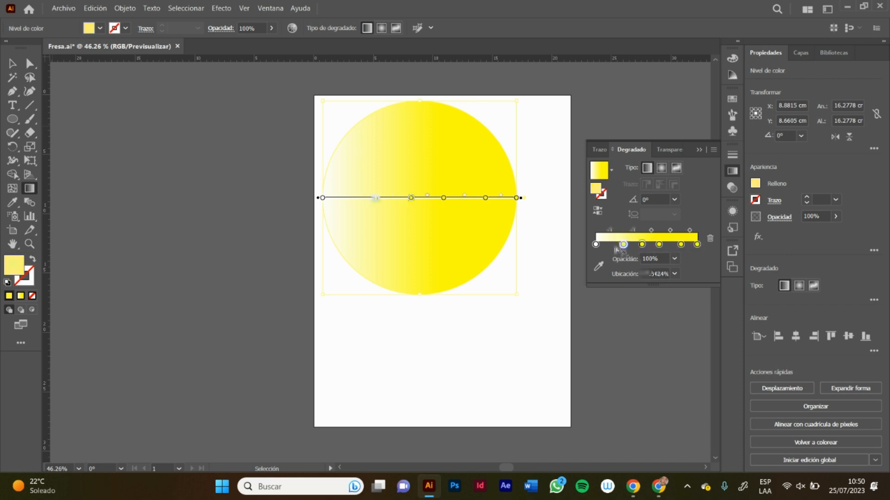
{"action": "left_click", "coordinate": [612, 246]}
{"action": "left_click", "coordinate": [605, 246]}
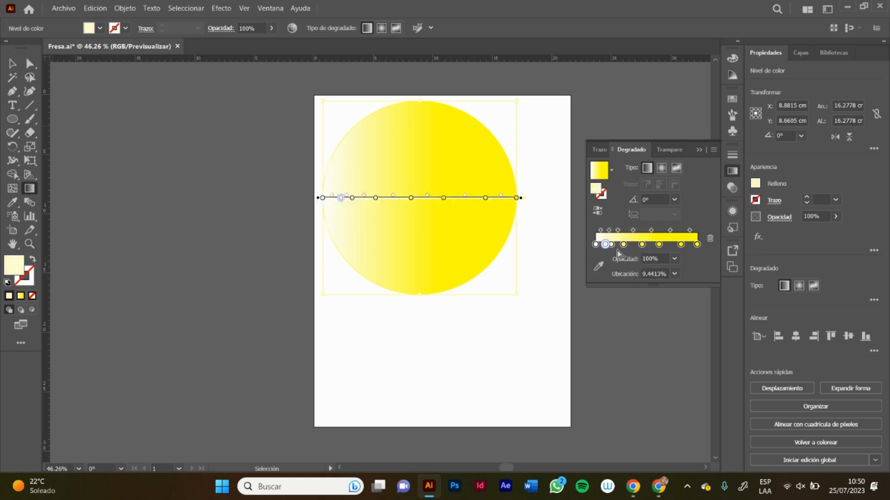
{"action": "left_click", "coordinate": [633, 245]}
{"action": "left_click", "coordinate": [651, 245]}
{"action": "left_click", "coordinate": [672, 246]}
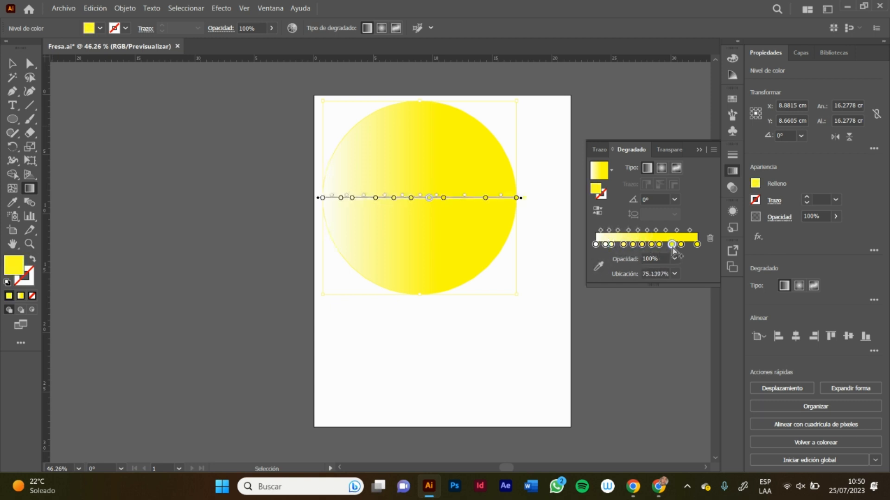
{"action": "left_click", "coordinate": [689, 246]}
{"action": "left_click", "coordinate": [617, 245]}
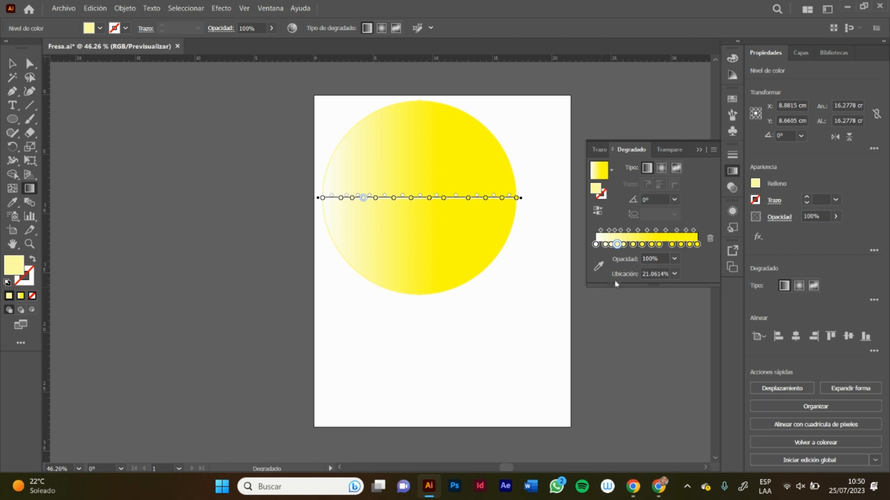
{"action": "key", "text": "ctrl+z"}
{"action": "key", "text": "ctrl+z"}
{"action": "key", "text": "ctrl+z"}
{"action": "key", "text": "ctrl+z"}
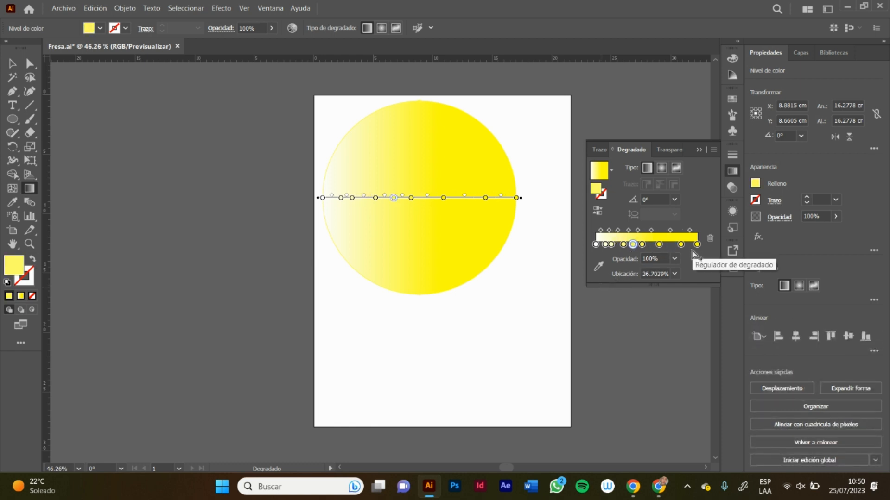
{"action": "key", "text": "ctrl+z"}
{"action": "key", "text": "ctrl+z"}
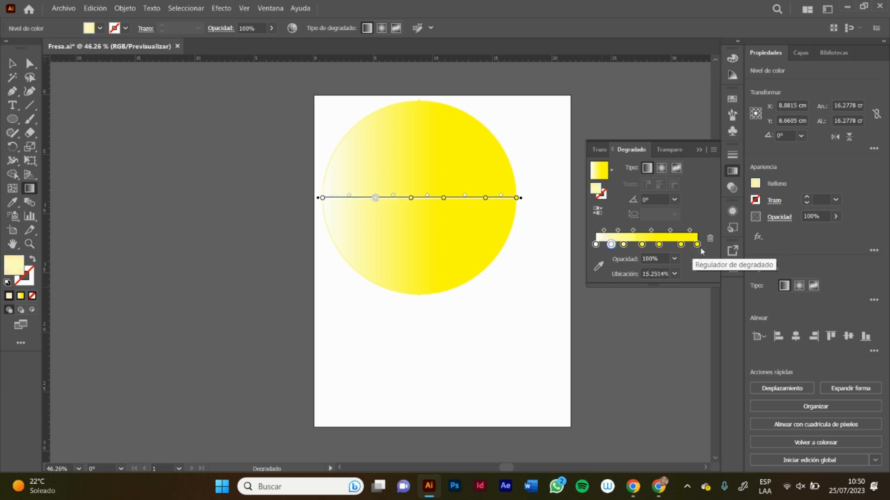
{"action": "key", "text": "ctrl+z"}
Step: Darken the gradient's end stop at 100% to a deeper yellow by lowering its brightness
{"action": "left_click", "coordinate": [697, 244]}
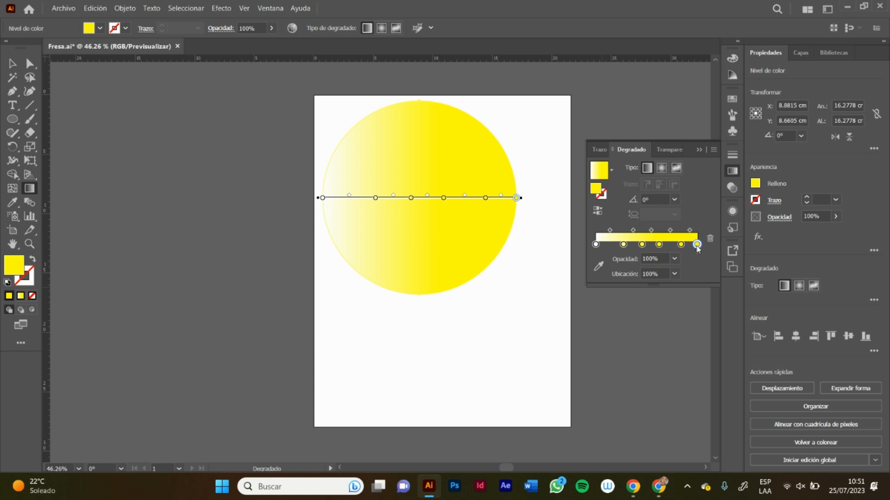
{"action": "double_click", "coordinate": [697, 245]}
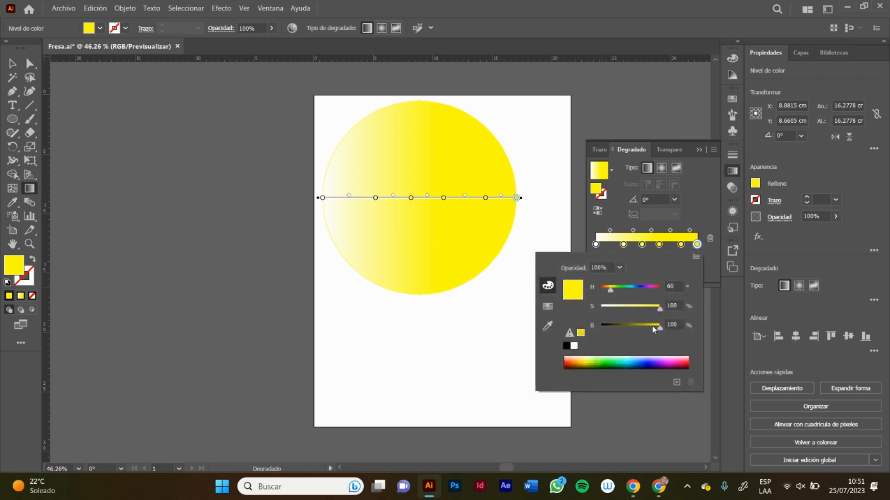
{"action": "mouse_move", "coordinate": [645, 329]}
{"action": "left_mouse_down"}
{"action": "mouse_move", "coordinate": [637, 327]}
{"action": "mouse_move", "coordinate": [651, 330]}
{"action": "left_mouse_up"}
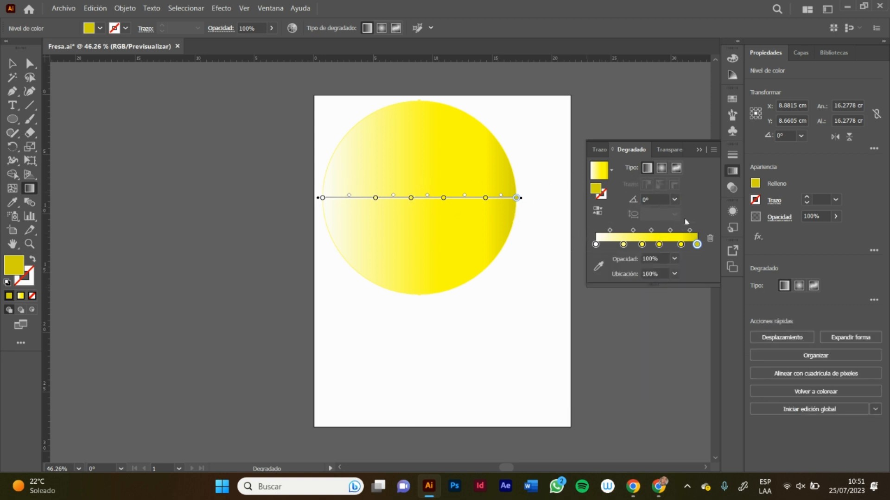
Step: Switch the circle's gradient to radial and recolour the stop at about 84% to blue (H about 221, S 100, B 100)
{"action": "left_click", "coordinate": [12, 63]}
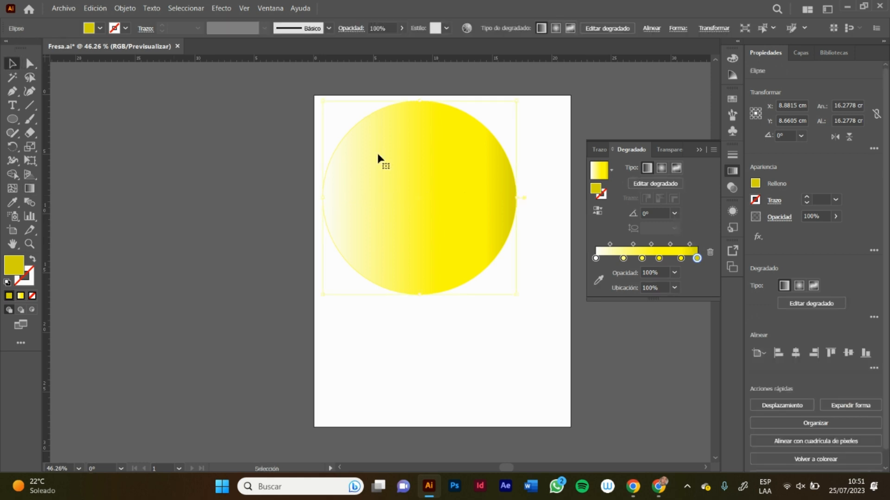
{"action": "left_click", "coordinate": [662, 170]}
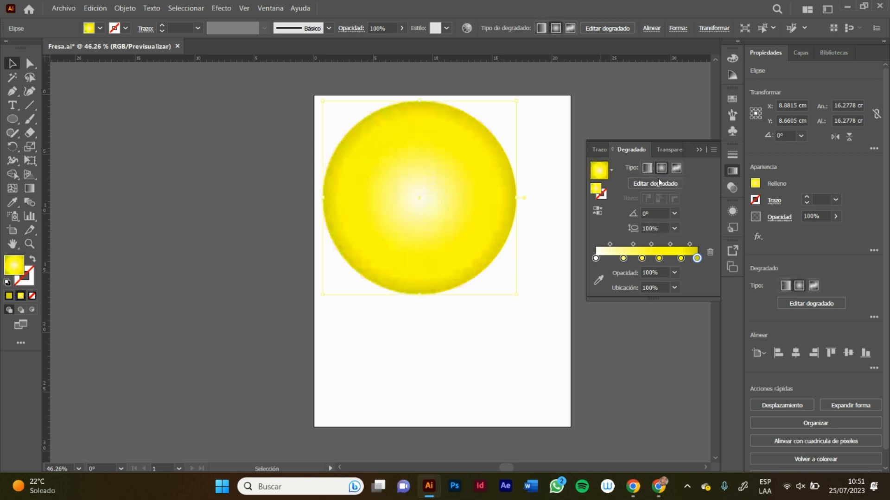
{"action": "double_click", "coordinate": [680, 258]}
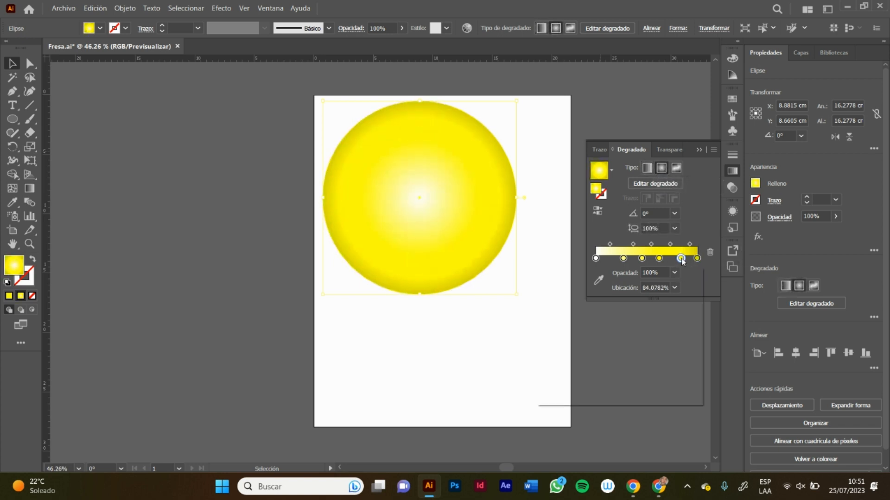
{"action": "left_click", "coordinate": [635, 302]}
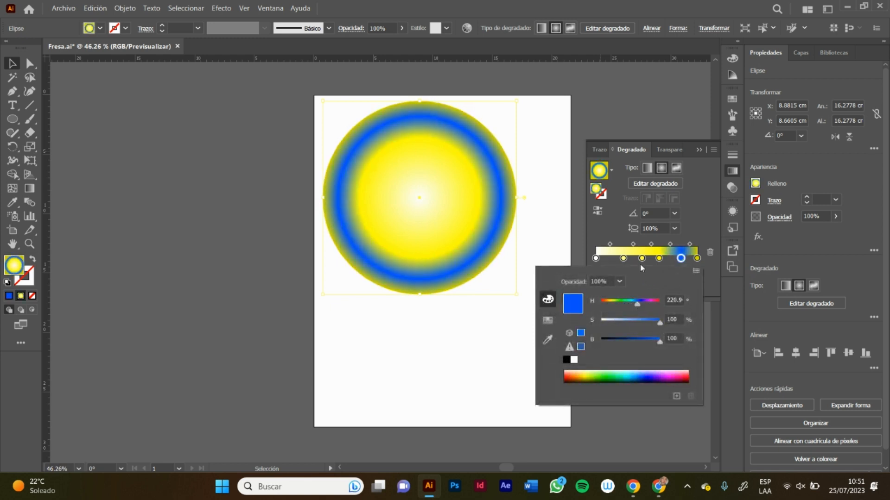
Step: Recolour the radial gradient's stop at about 46% to coral red (H about 352, S 73.73, B 100)
{"action": "left_click", "coordinate": [642, 265]}
{"action": "double_click", "coordinate": [641, 258]}
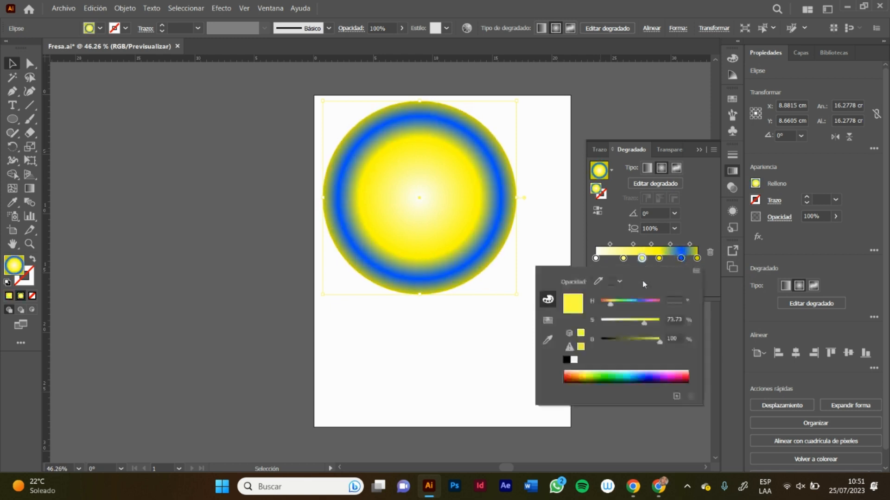
{"action": "left_click", "coordinate": [659, 302]}
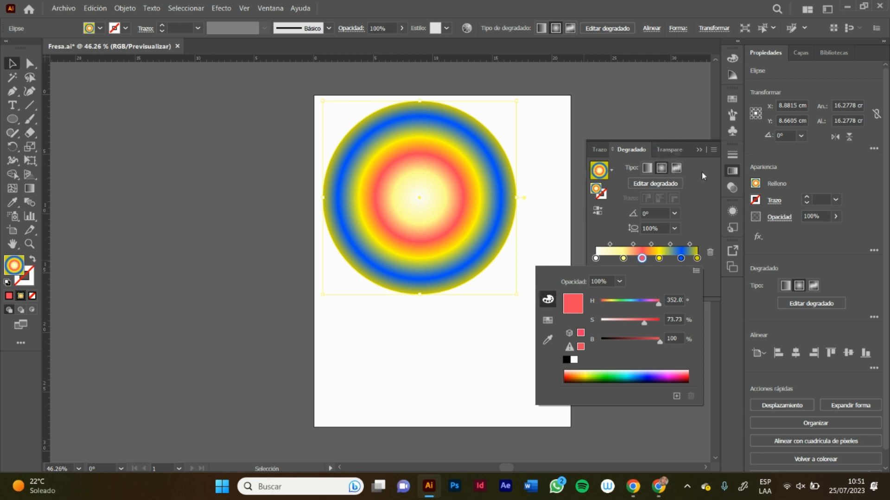
{"action": "left_click", "coordinate": [519, 190]}
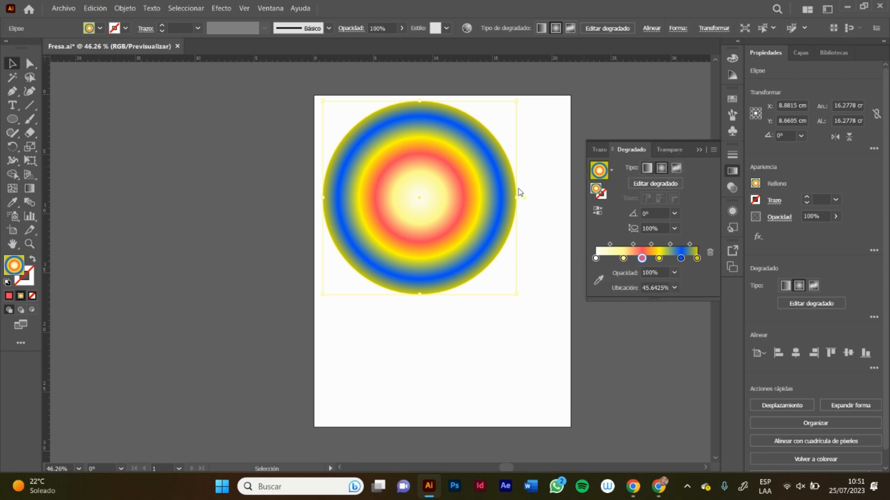
Step: Change the circle's fill to a freeform gradient drawn with points and add seven white colour points across the circle
{"action": "left_click", "coordinate": [648, 169]}
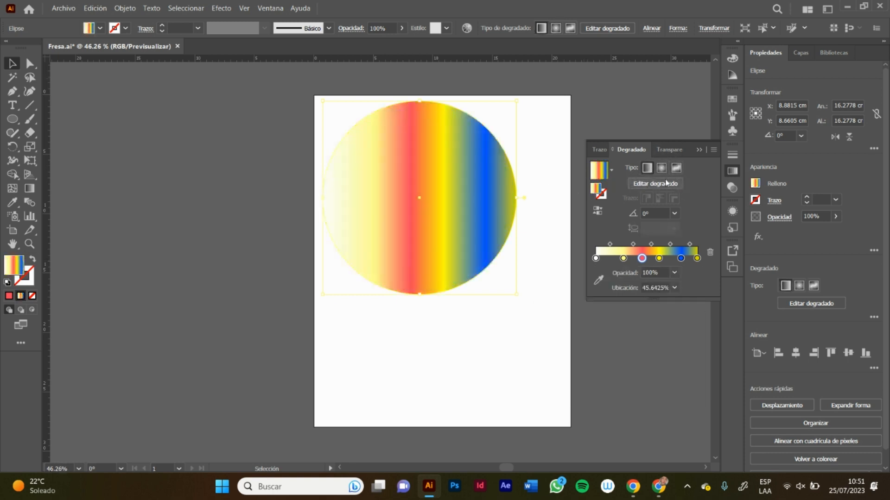
{"action": "left_click", "coordinate": [675, 169]}
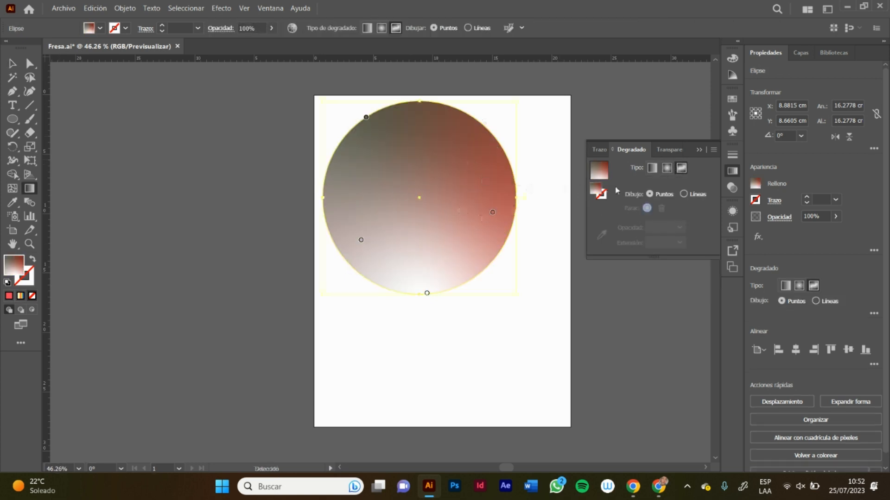
{"action": "left_click", "coordinate": [410, 215]}
{"action": "left_click", "coordinate": [446, 147]}
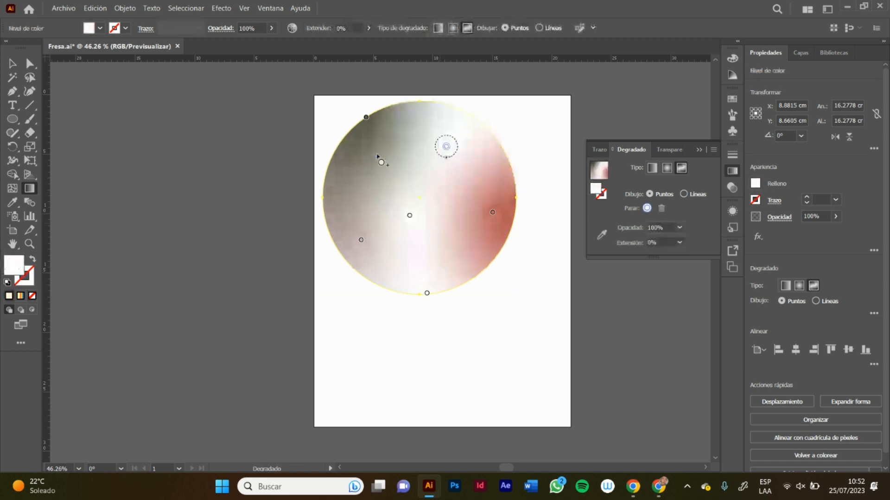
{"action": "left_click", "coordinate": [376, 153]}
{"action": "left_click", "coordinate": [469, 211]}
{"action": "left_click", "coordinate": [374, 276]}
{"action": "left_click", "coordinate": [466, 174]}
{"action": "left_click", "coordinate": [357, 189]}
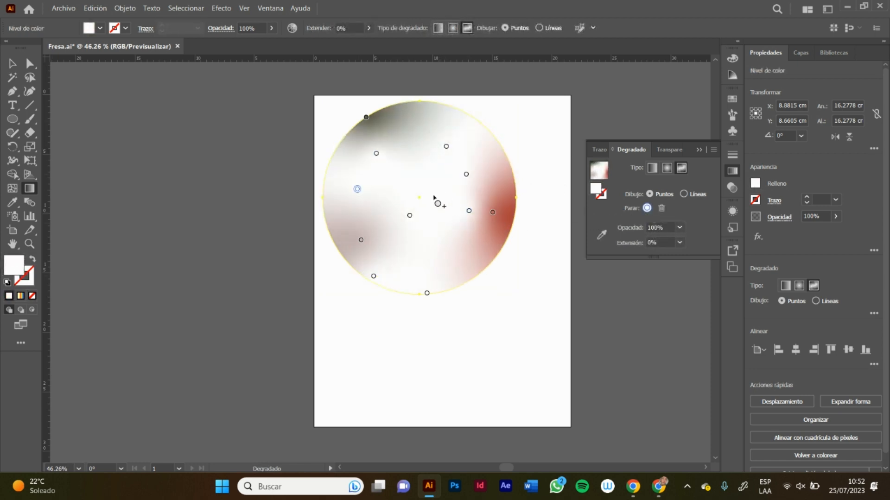
Step: Recolour the added point in the circle's upper right, level with the red area, to red (H about 352, S 78.82, B 100)
{"action": "double_click", "coordinate": [465, 174]}
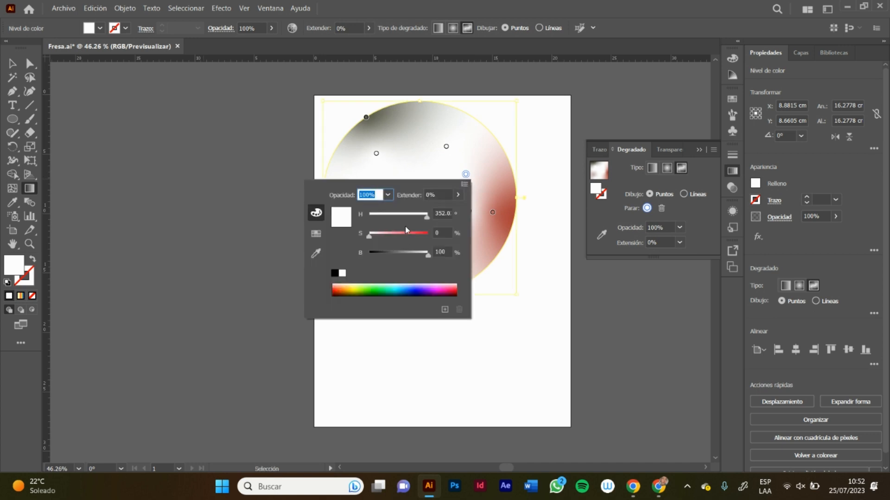
{"action": "left_click_drag", "start_coordinate": [406, 230], "coordinate": [415, 233]}
{"action": "left_click", "coordinate": [377, 155]}
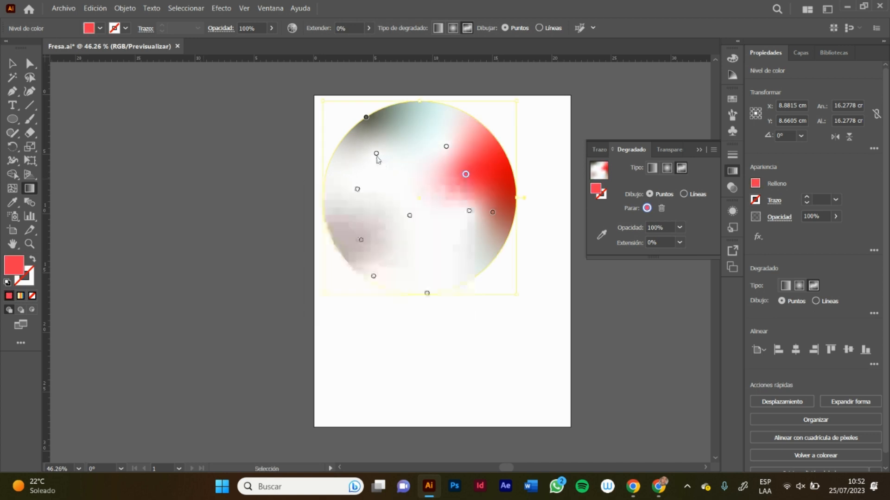
Step: Recolour the added point in the circle's upper left to light green (H about 105, S 50.98, B 100)
{"action": "double_click", "coordinate": [376, 154]}
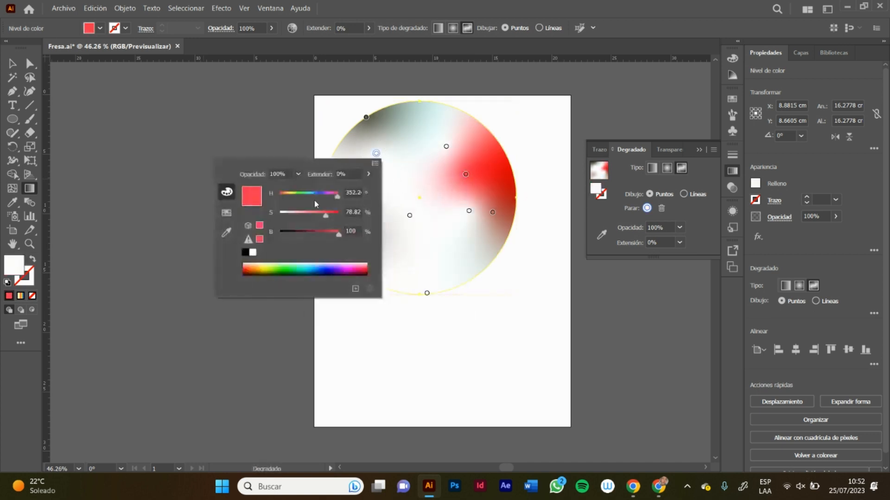
{"action": "left_click", "coordinate": [296, 193]}
{"action": "left_click", "coordinate": [310, 212]}
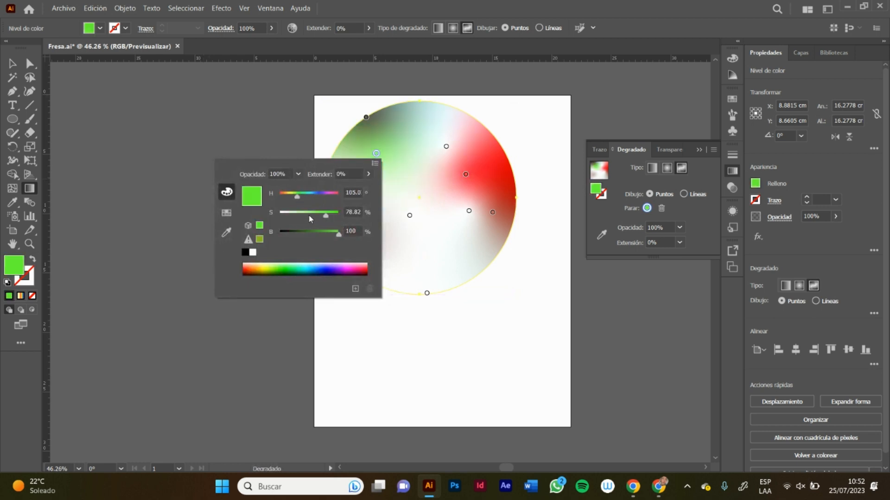
Step: Recolour the added point between the green and red ones to bright blue (H about 187, S 100, B 91.37)
{"action": "left_click", "coordinate": [445, 146]}
{"action": "left_click", "coordinate": [446, 146]}
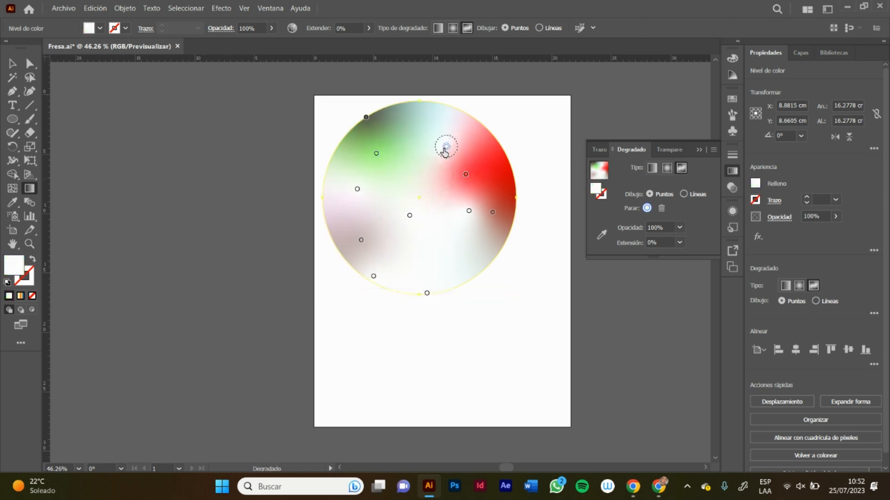
{"action": "double_click", "coordinate": [445, 148]}
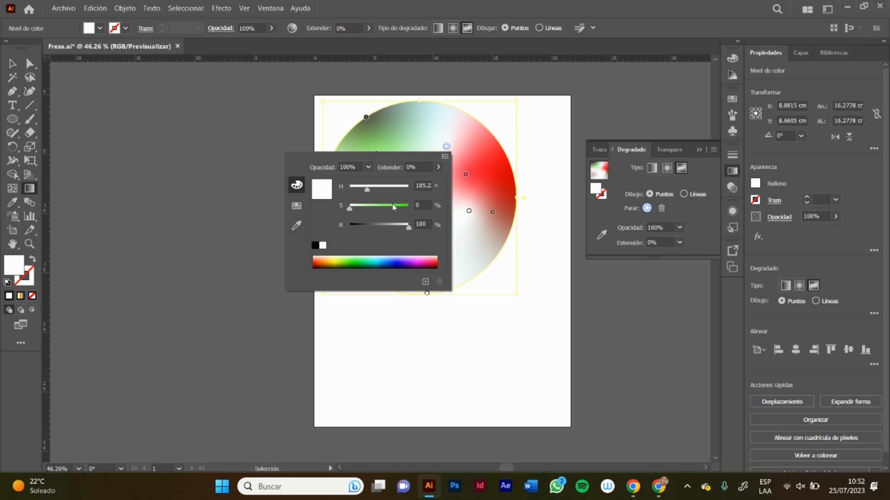
{"action": "left_click", "coordinate": [395, 208]}
{"action": "left_click", "coordinate": [362, 266]}
{"action": "left_click", "coordinate": [337, 263]}
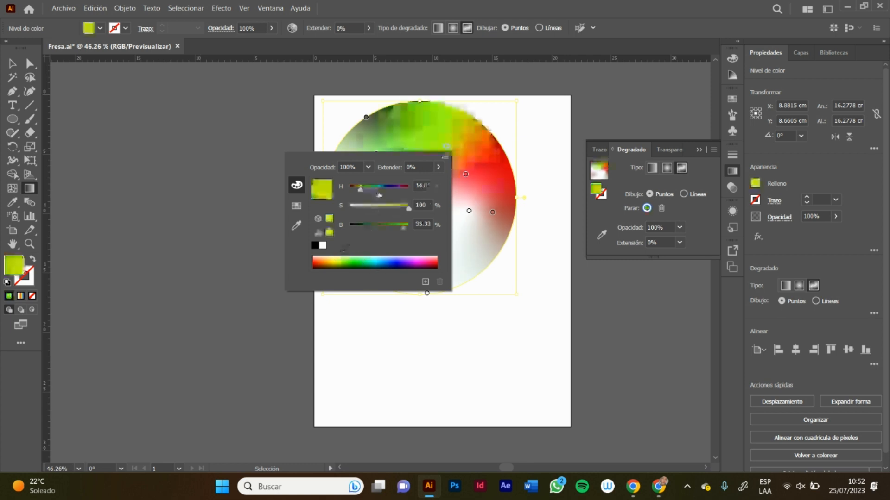
{"action": "left_click", "coordinate": [380, 189]}
{"action": "mouse_move", "coordinate": [381, 189]}
{"action": "left_mouse_down"}
{"action": "mouse_move", "coordinate": [392, 188]}
{"action": "mouse_move", "coordinate": [381, 188]}
{"action": "left_mouse_up"}
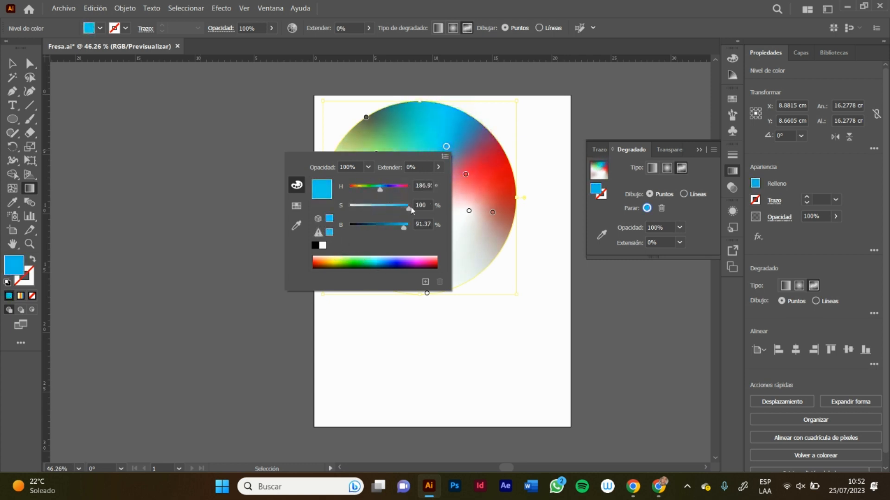
Step: Recolour the white point just below the red one to orange and set its opacity to 60%
{"action": "left_click", "coordinate": [470, 212]}
{"action": "double_click", "coordinate": [469, 211]}
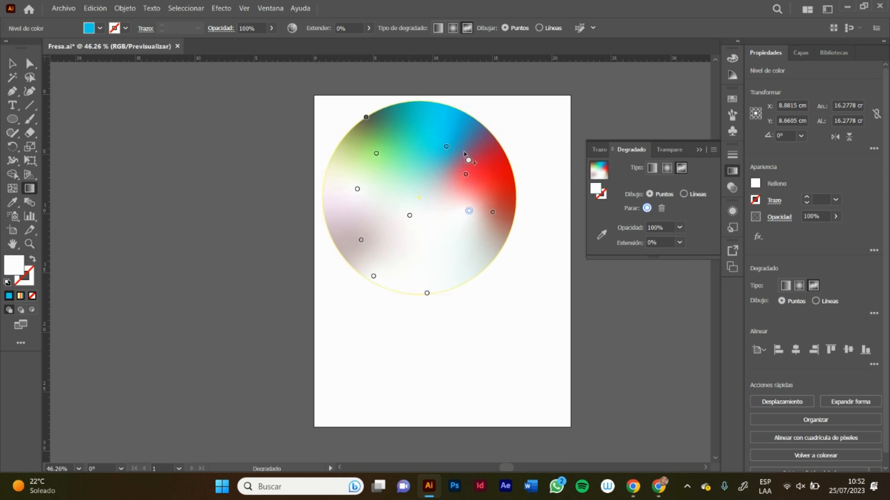
{"action": "double_click", "coordinate": [469, 211]}
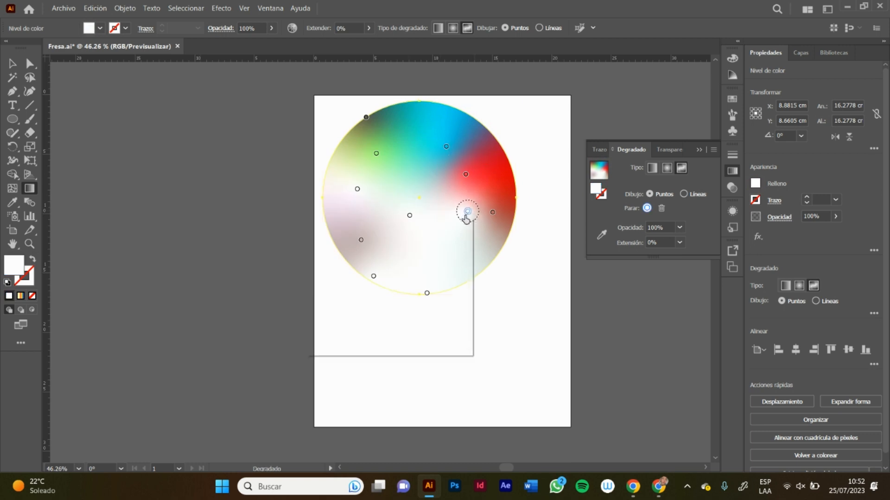
{"action": "left_click_drag", "start_coordinate": [406, 272], "coordinate": [377, 255]}
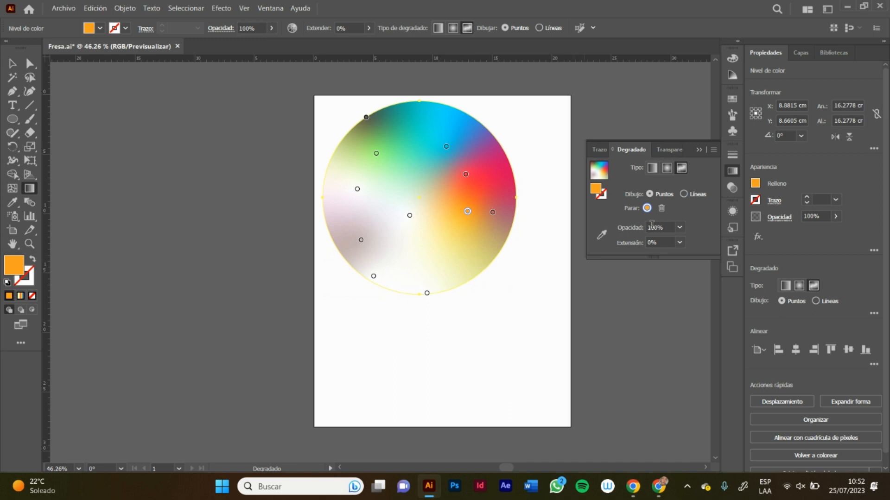
{"action": "left_click", "coordinate": [680, 228]}
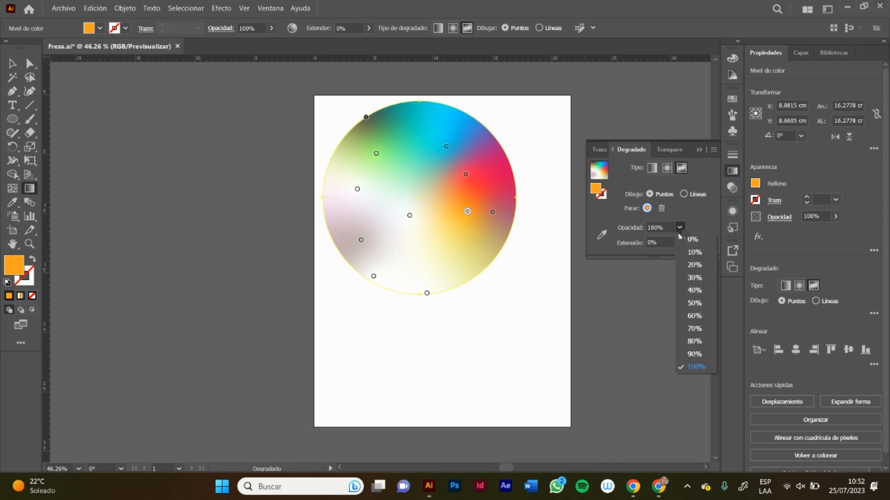
{"action": "left_click", "coordinate": [694, 316]}
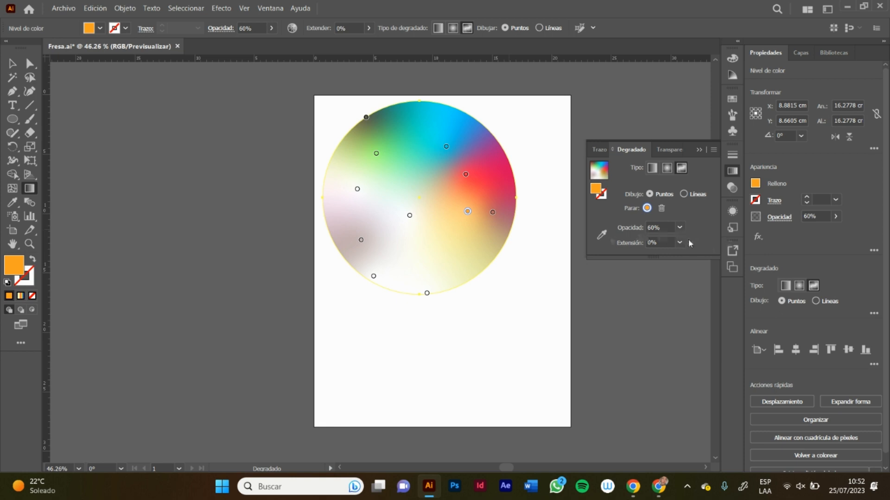
{"action": "left_click", "coordinate": [701, 149]}
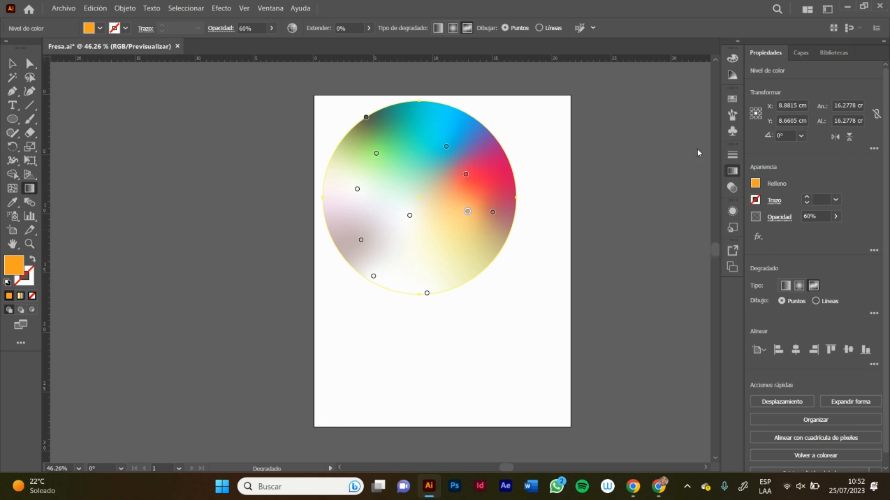
Step: Move the freeform gradient circle off the artboard to its left and deselect it
{"action": "left_click", "coordinate": [12, 64]}
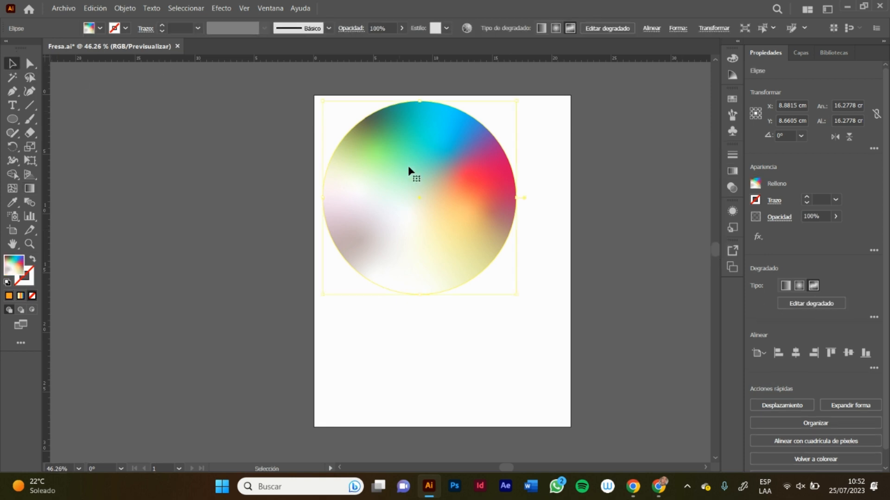
{"action": "left_click_drag", "start_coordinate": [411, 173], "coordinate": [246, 193]}
{"action": "left_click", "coordinate": [369, 151]}
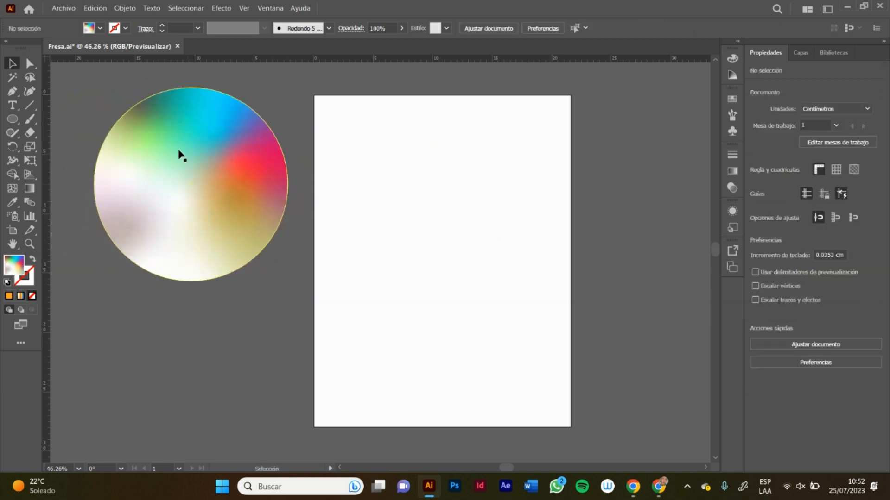
Step: Draw a circle about 13.16 cm in diameter on the empty artboard and move it down so it lies fully inside the page
{"action": "left_click", "coordinate": [18, 119]}
{"action": "left_click_drag", "start_coordinate": [370, 114], "coordinate": [446, 183]}
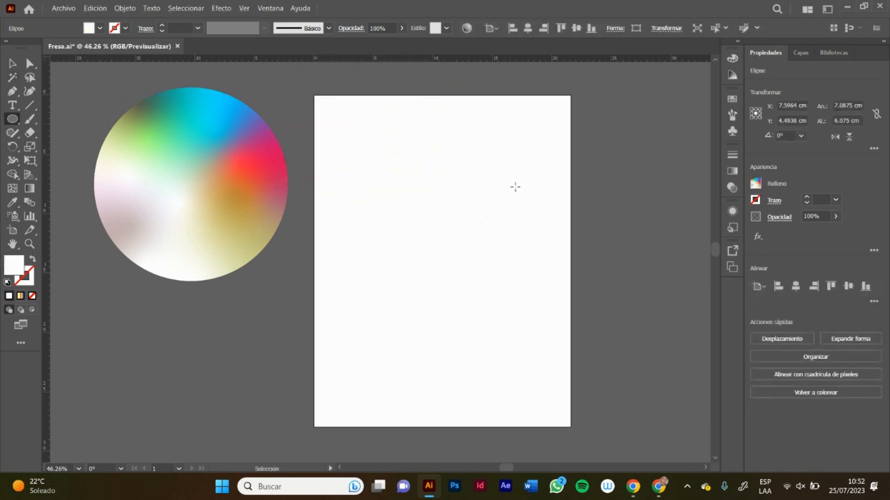
{"action": "left_click", "coordinate": [394, 167]}
{"action": "left_click", "coordinate": [471, 260]}
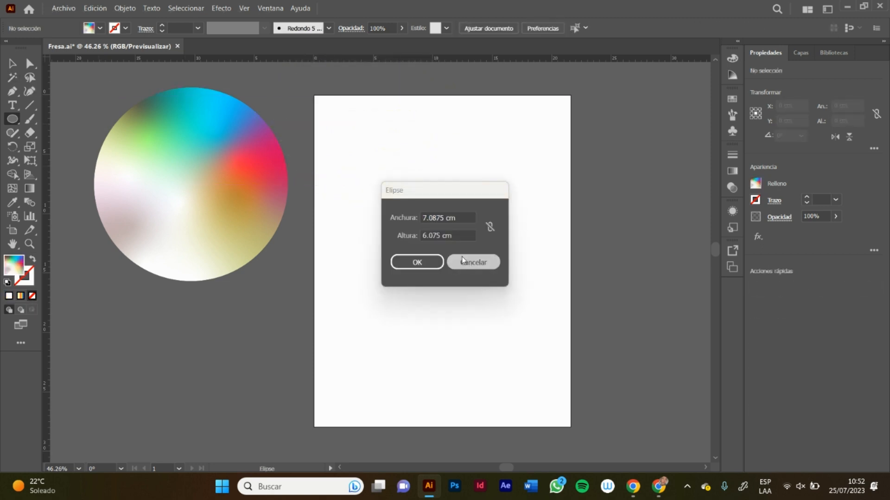
{"action": "left_click_drag", "start_coordinate": [399, 154], "coordinate": [476, 223]}
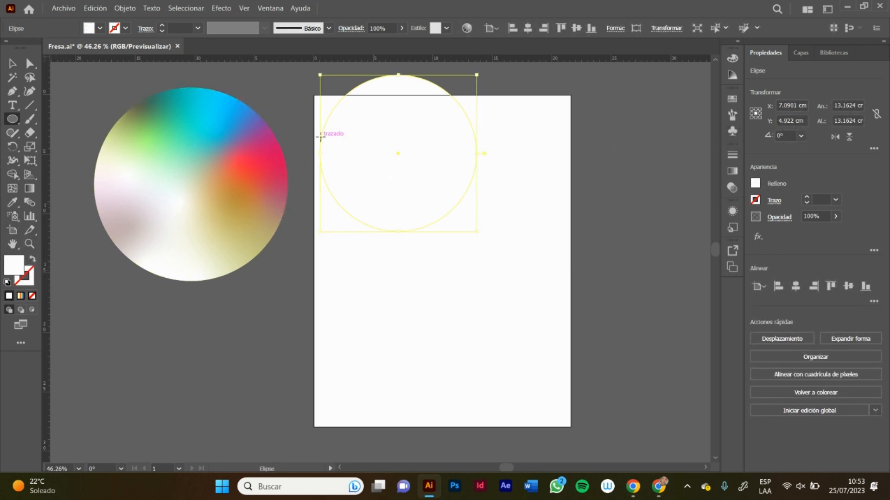
{"action": "left_click", "coordinate": [32, 67]}
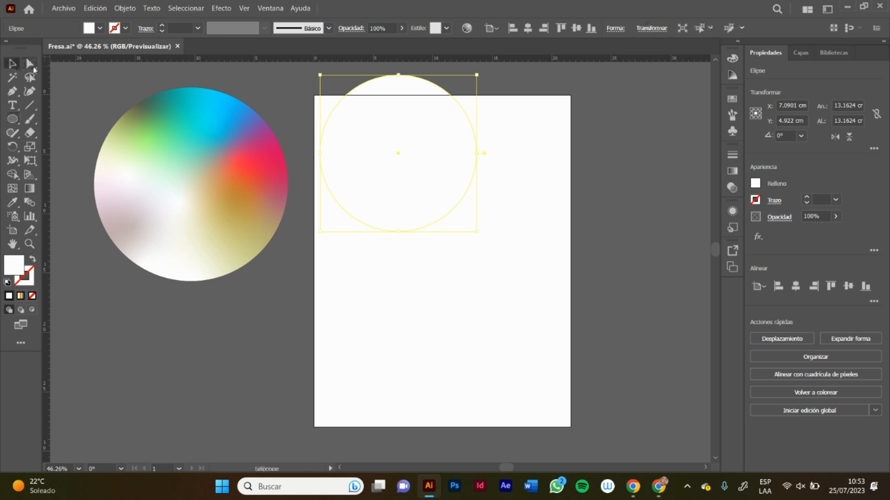
{"action": "left_click_drag", "start_coordinate": [413, 123], "coordinate": [435, 176]}
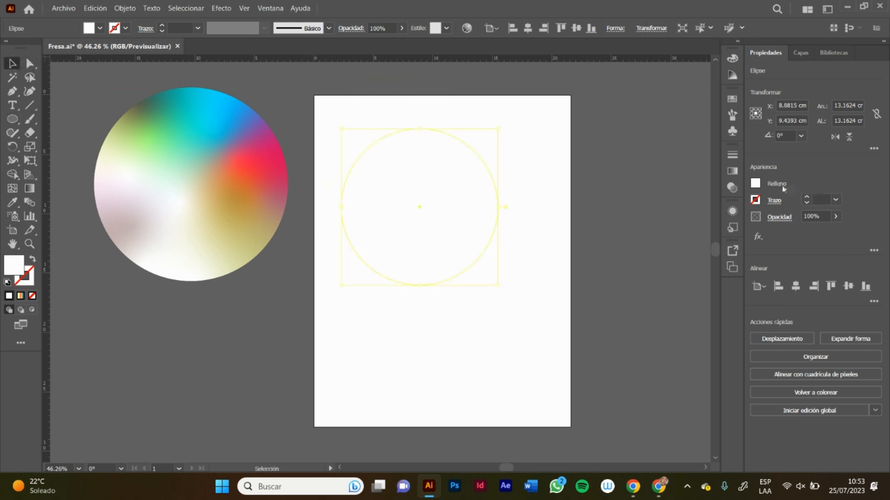
Step: Fill the new circle with magenta (f800ff)
{"action": "double_click", "coordinate": [12, 269]}
{"action": "left_click_drag", "start_coordinate": [547, 134], "coordinate": [607, 113]}
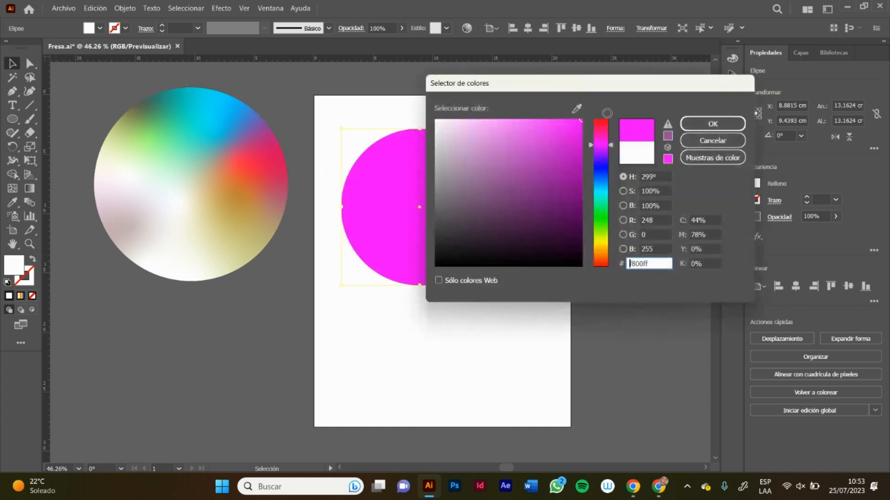
{"action": "left_click", "coordinate": [713, 124]}
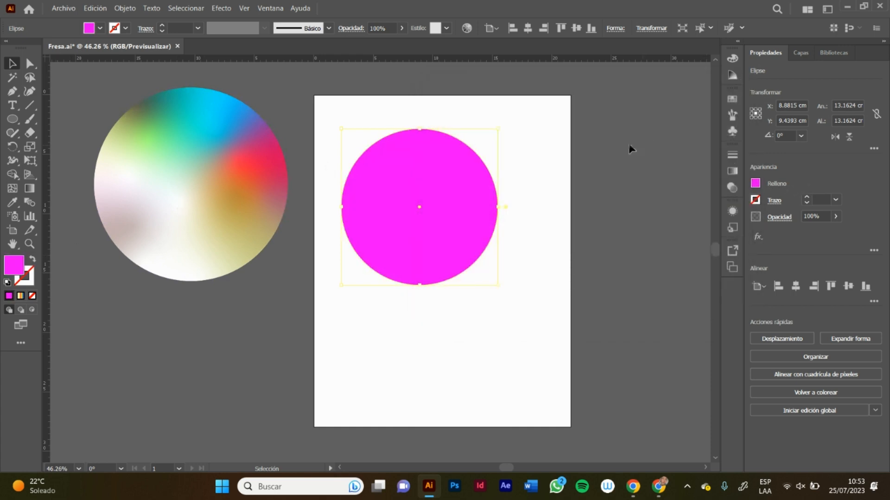
Step: Add a gradient mesh to the magenta circle with mesh points in its upper-right and lower-left areas
{"action": "left_click", "coordinate": [13, 188]}
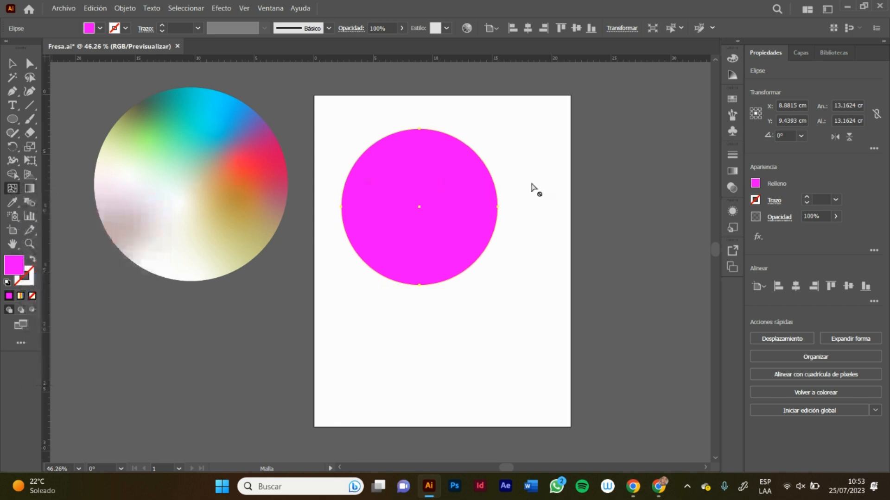
{"action": "left_click", "coordinate": [472, 195]}
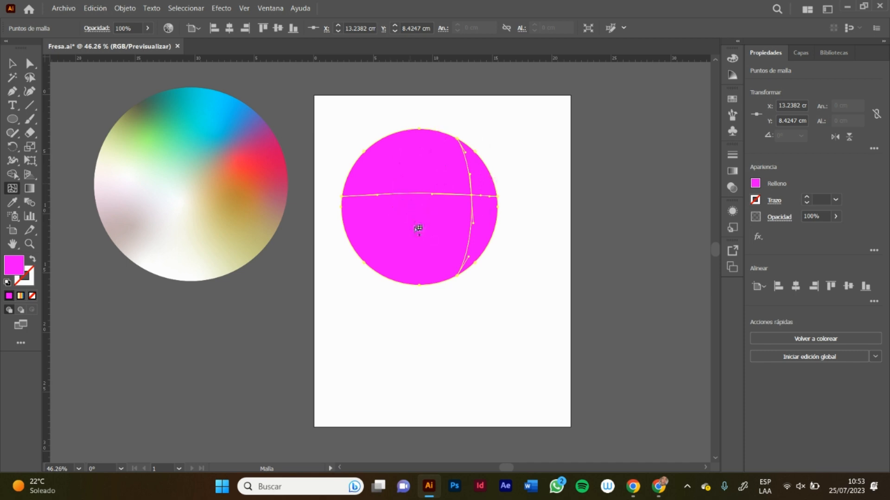
{"action": "left_click", "coordinate": [374, 254]}
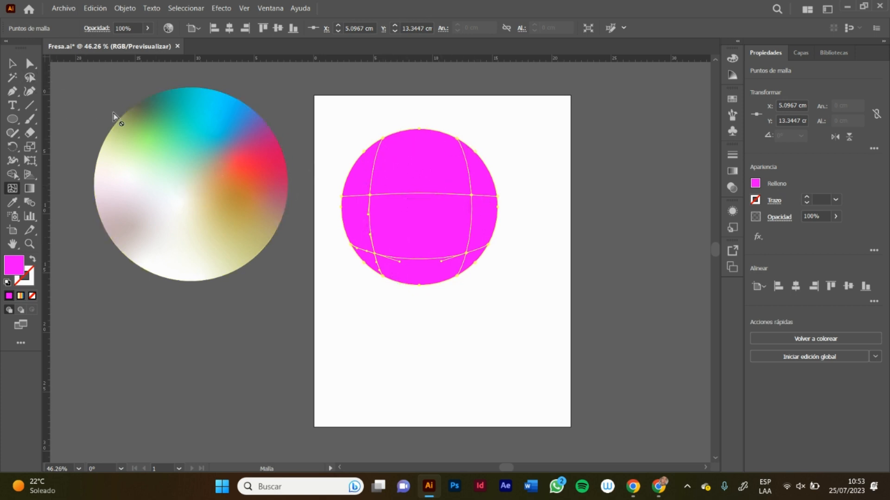
Step: Recolour the circle's upper-left mesh intersection point to dark purple and show the mesh lines again
{"action": "left_click", "coordinate": [369, 195]}
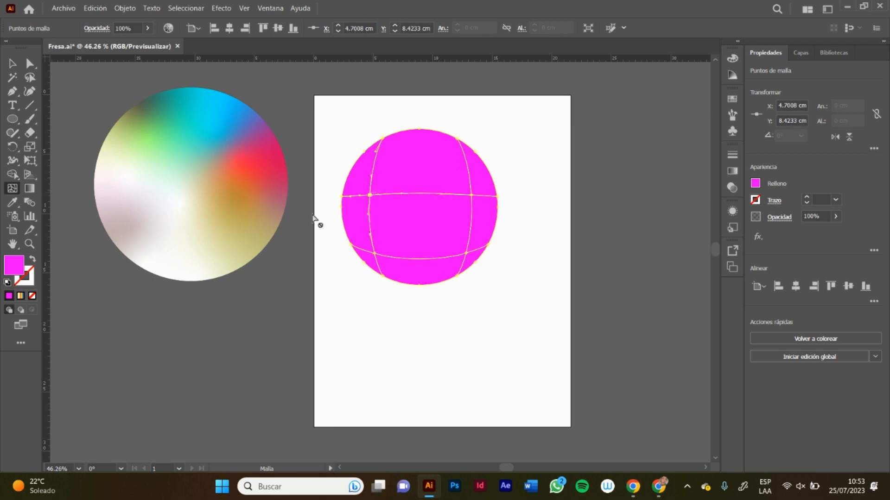
{"action": "double_click", "coordinate": [15, 272]}
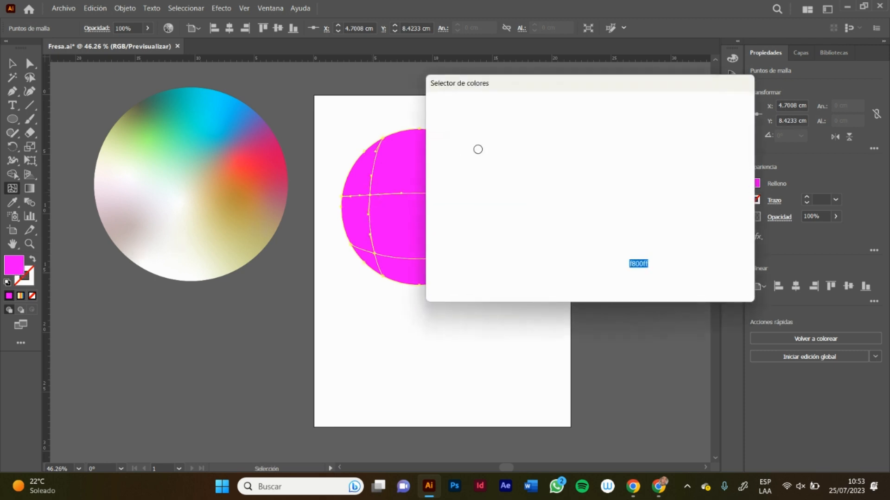
{"action": "left_click_drag", "start_coordinate": [576, 141], "coordinate": [576, 178]}
{"action": "left_click", "coordinate": [719, 121]}
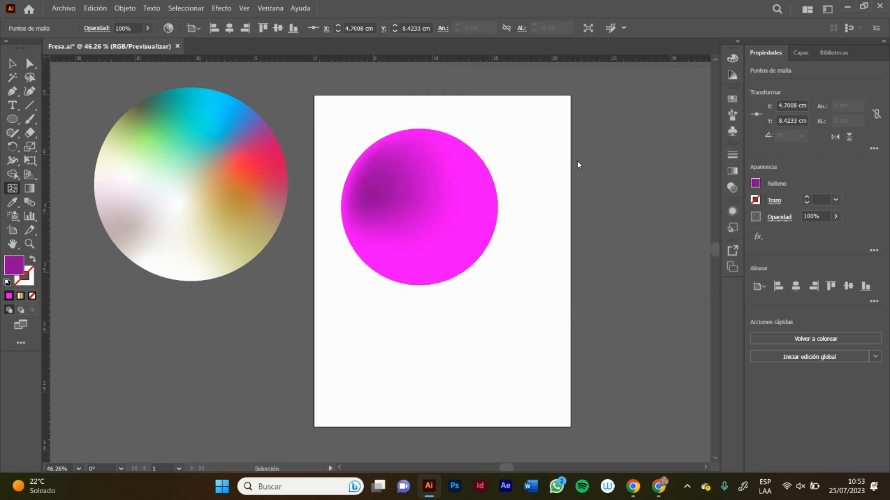
{"action": "key", "text": "ctrl+h"}
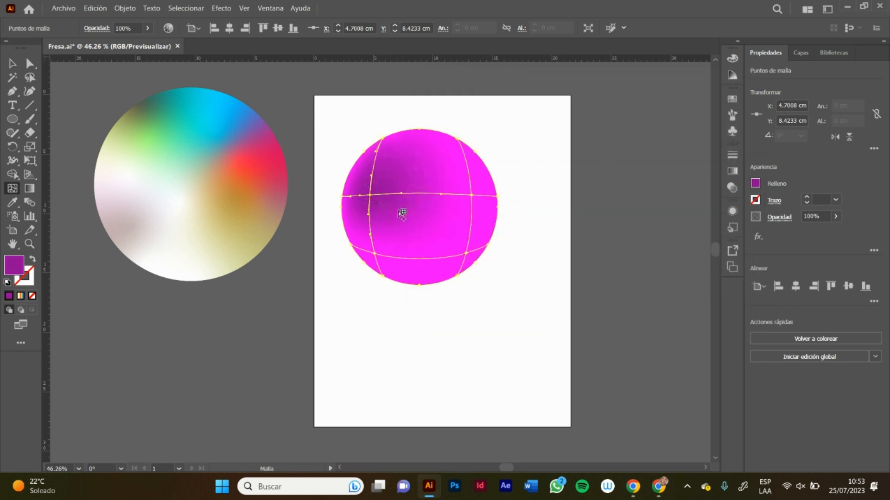
Step: Make the Cabello layer visible and hide Capa 7 with the gradient circles
{"action": "left_click", "coordinate": [801, 54]}
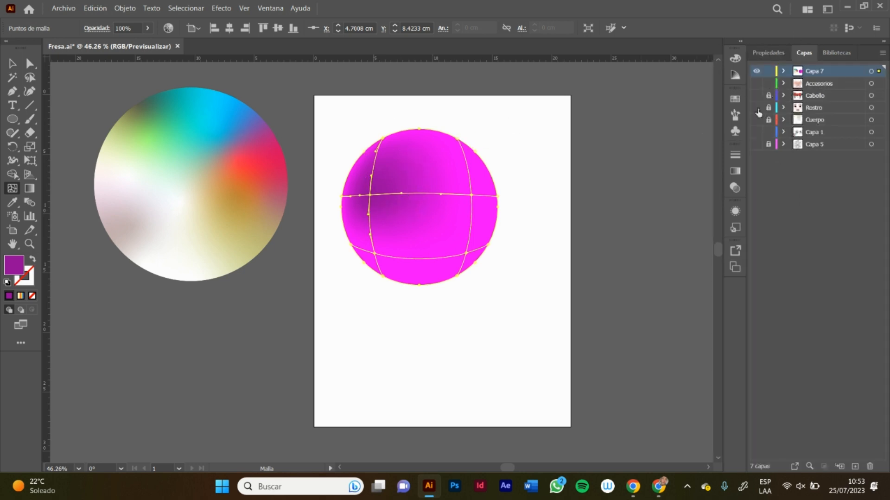
{"action": "left_click", "coordinate": [756, 96]}
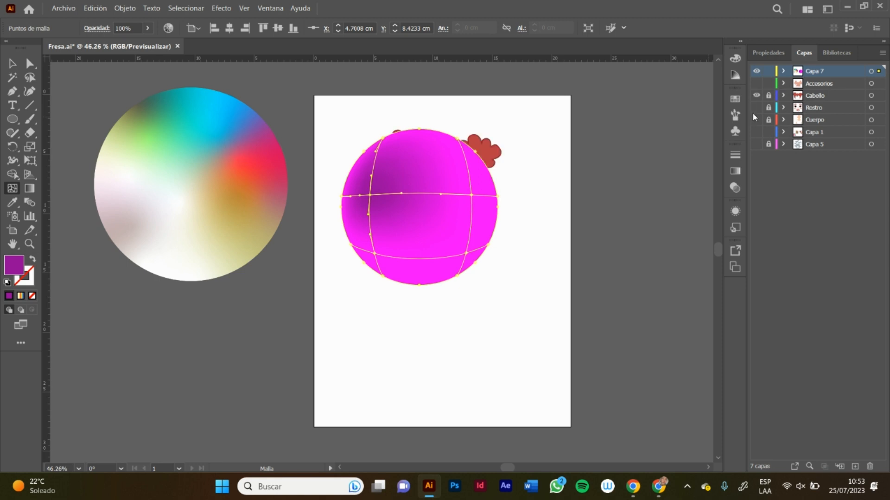
{"action": "left_click", "coordinate": [756, 73]}
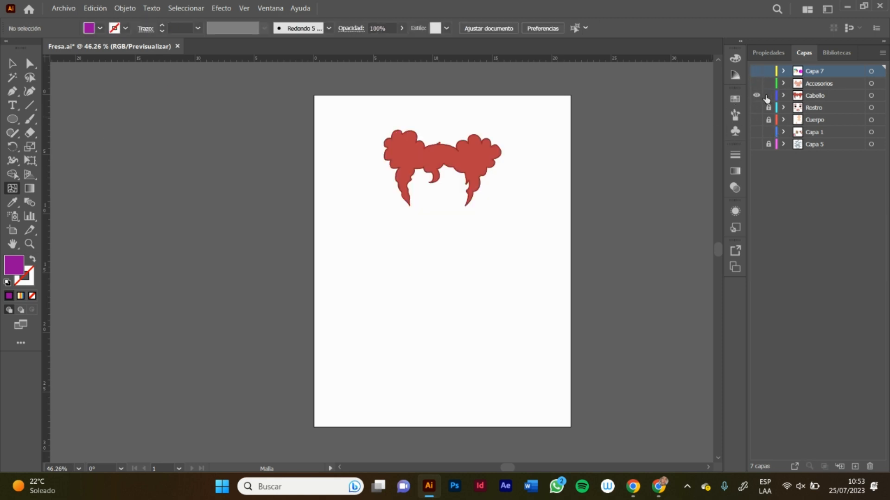
Step: Try to add a gradient mesh point to the red hair shape, just below the small heart
{"action": "key", "text": "z"}
{"action": "left_click_drag", "start_coordinate": [464, 156], "coordinate": [480, 141]}
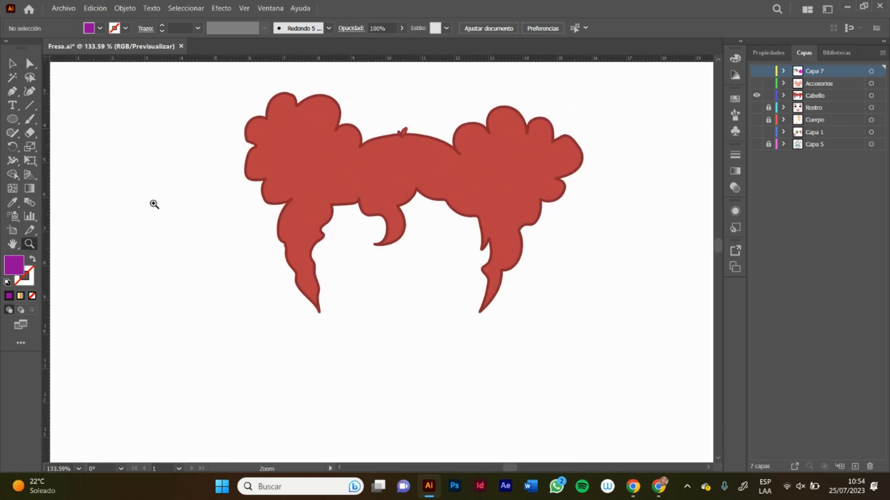
{"action": "left_click", "coordinate": [12, 188]}
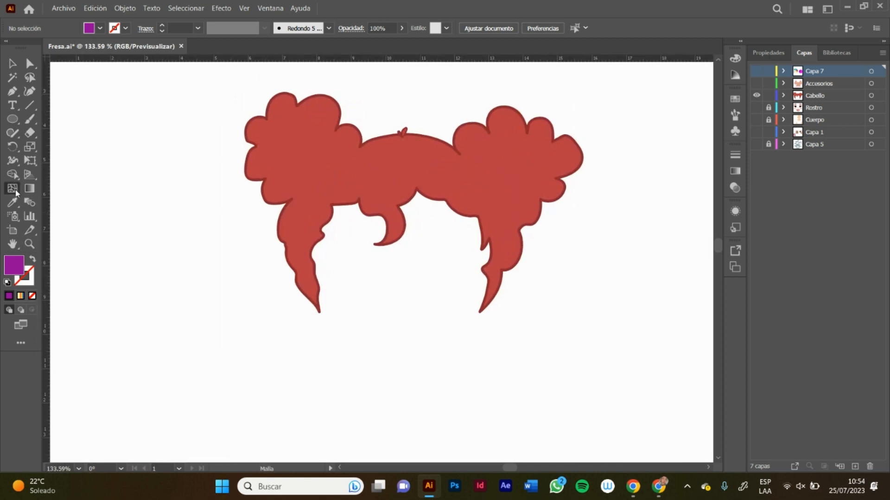
{"action": "left_click", "coordinate": [402, 160]}
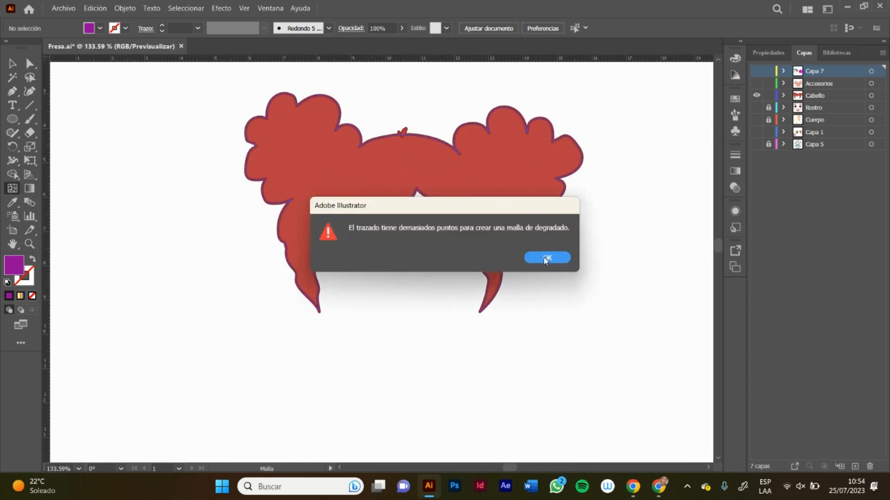
{"action": "left_click", "coordinate": [546, 257]}
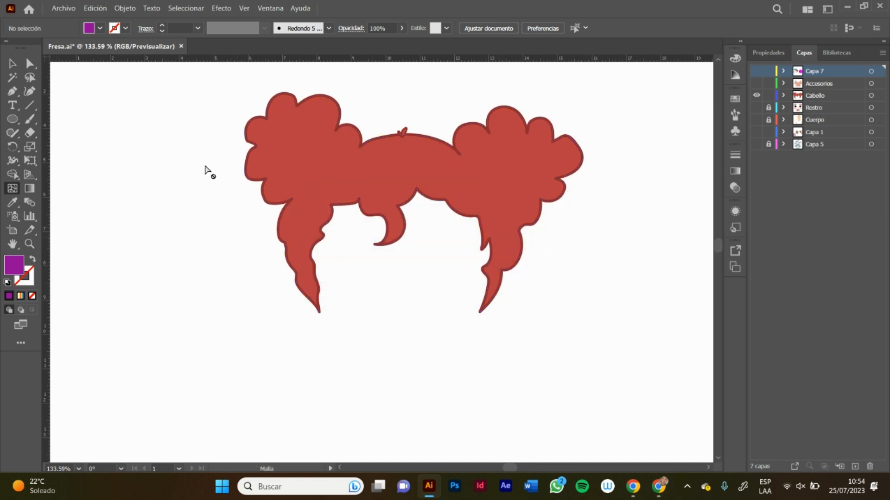
Step: Remove the stroke from the red hair shape and retry adding a mesh point near its right bun
{"action": "left_click", "coordinate": [303, 152], "text": "ctrl"}
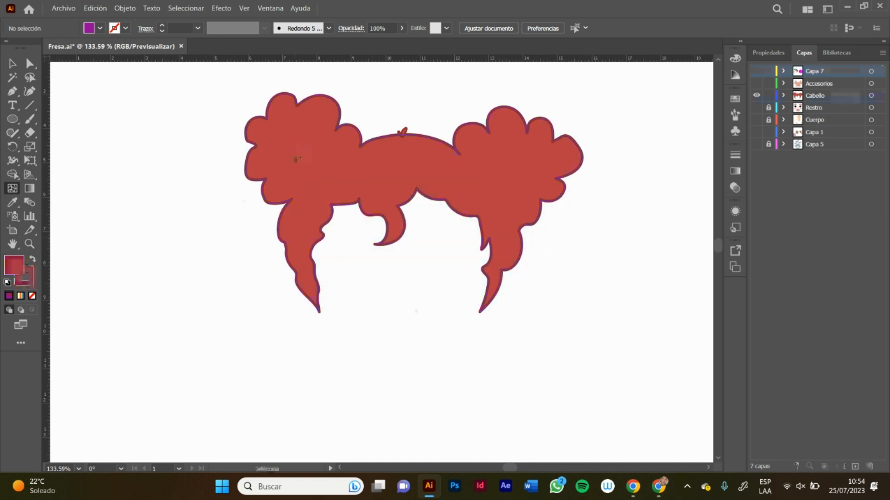
{"action": "left_click", "coordinate": [26, 282]}
{"action": "left_click", "coordinate": [32, 295]}
{"action": "left_click", "coordinate": [13, 276]}
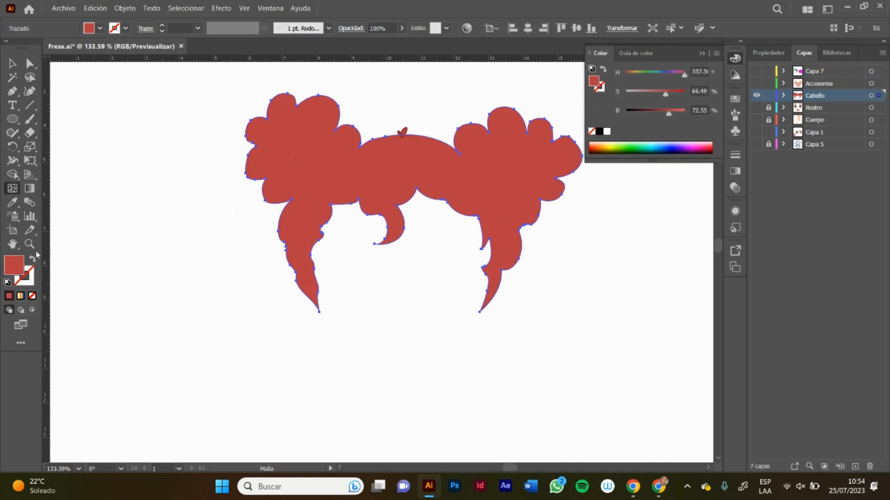
{"action": "left_click", "coordinate": [454, 166]}
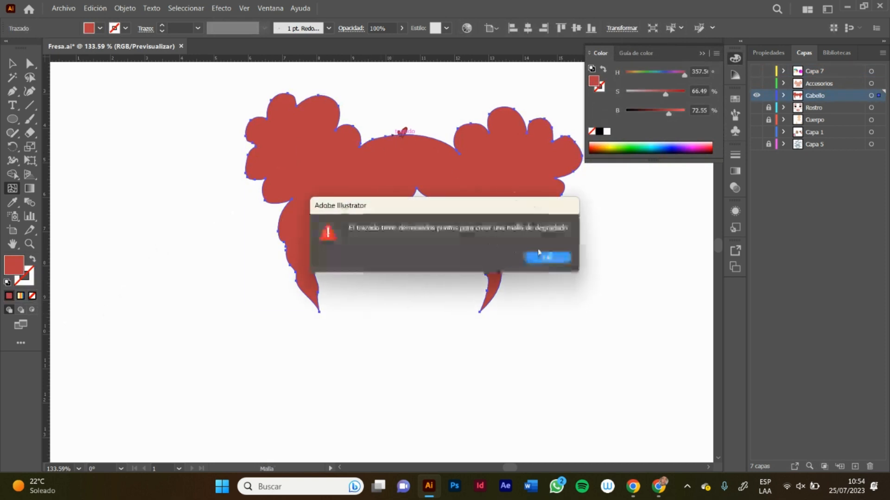
{"action": "left_click", "coordinate": [548, 259]}
{"action": "left_click", "coordinate": [702, 54]}
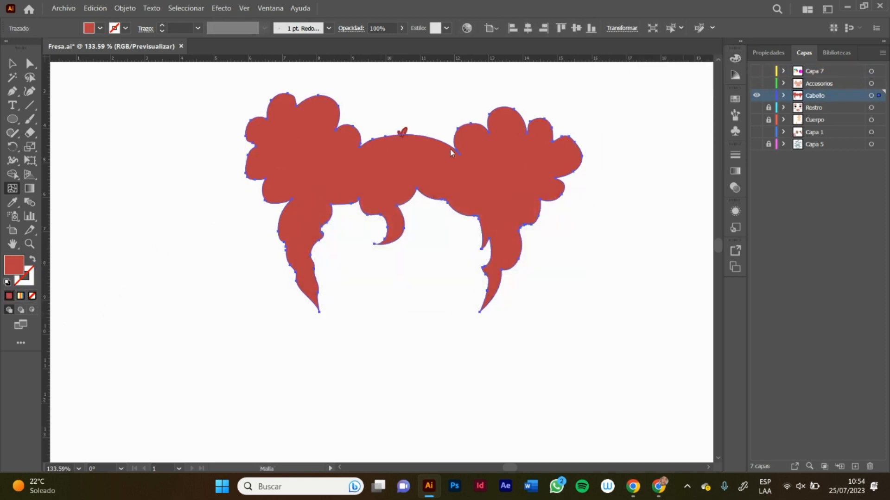
Step: Try to place a gradient mesh point inside the left bun of the strokeless hair shape
{"action": "key", "text": "z"}
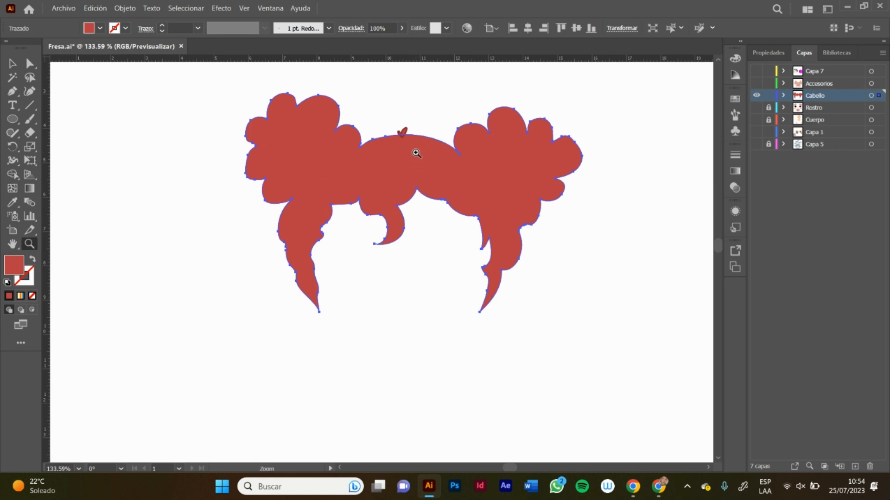
{"action": "left_click_drag", "start_coordinate": [413, 149], "coordinate": [464, 137]}
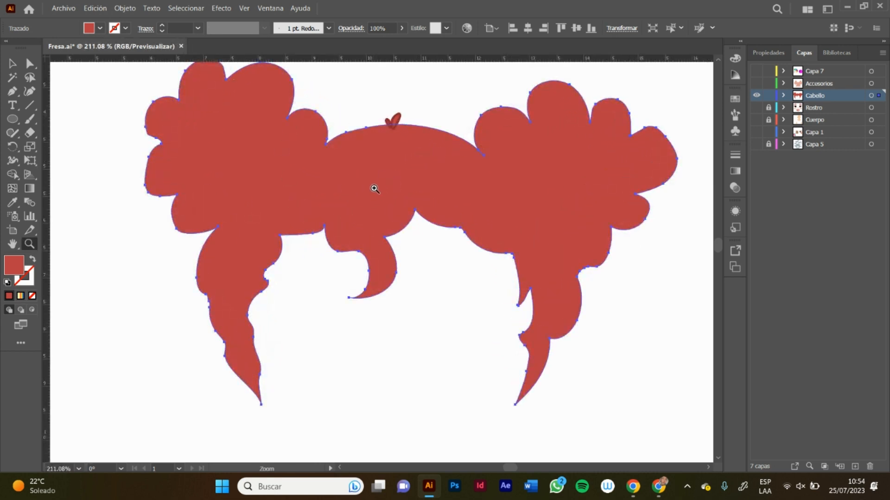
{"action": "key", "text": "m"}
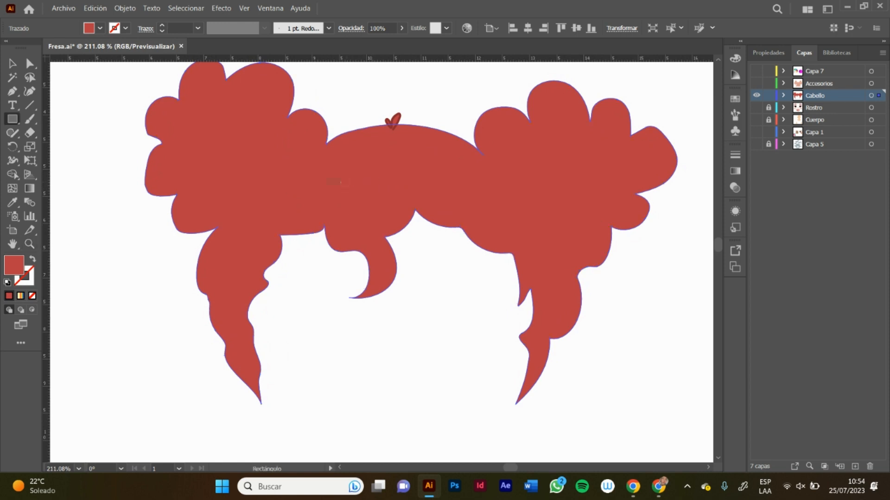
{"action": "left_click", "coordinate": [13, 188]}
{"action": "left_click", "coordinate": [199, 160]}
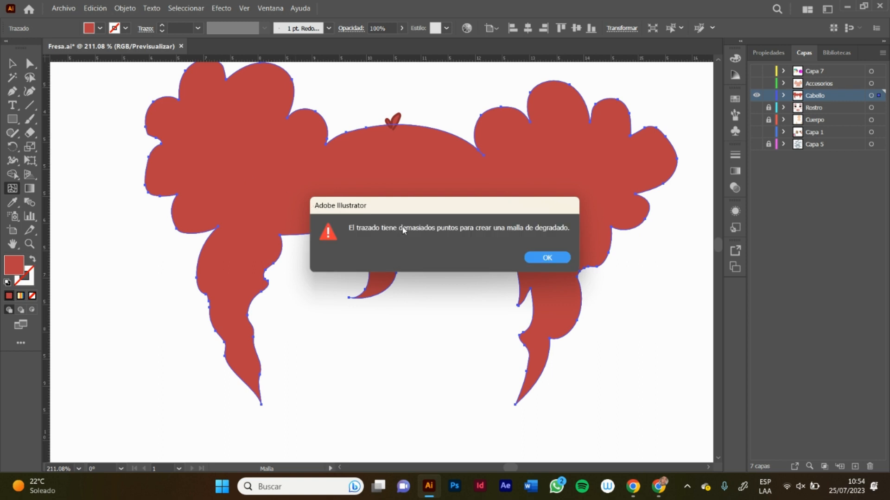
{"action": "left_click", "coordinate": [544, 255]}
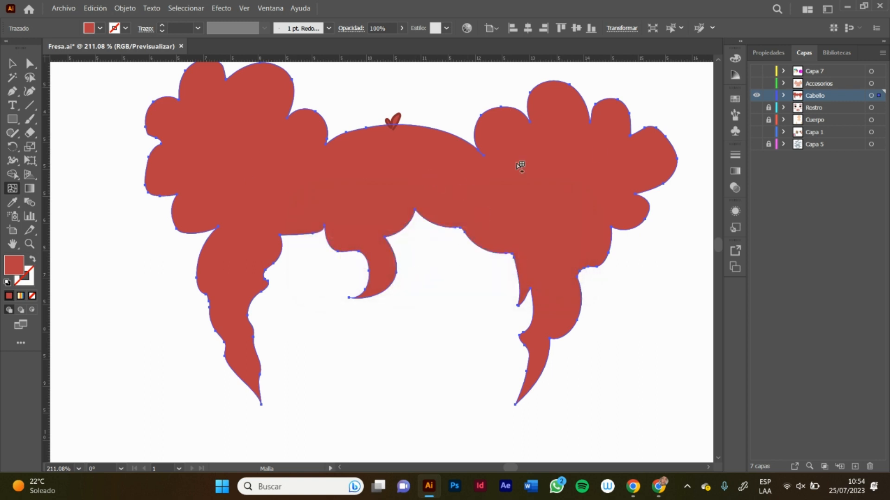
Step: Make the Cuerpo layer visible and hide the Cabello layer to expose the bare face
{"action": "left_click", "coordinate": [754, 134]}
{"action": "left_click", "coordinate": [754, 134]}
{"action": "left_click", "coordinate": [756, 119]}
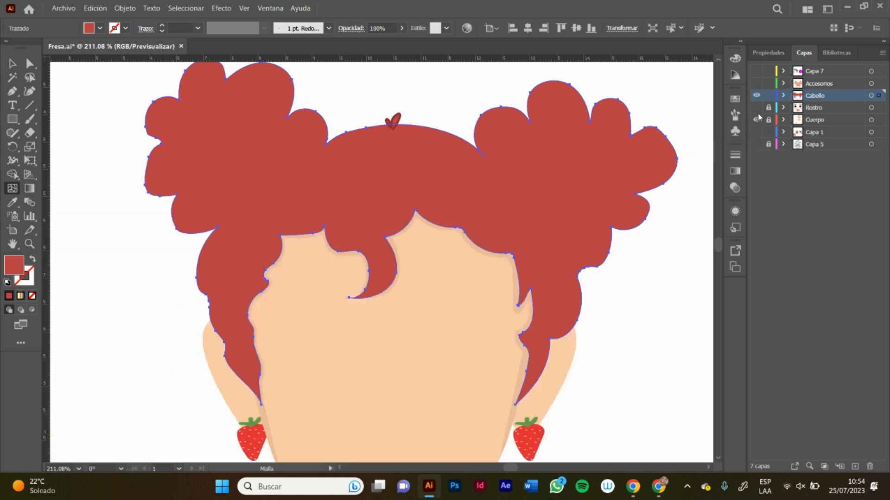
{"action": "left_click", "coordinate": [756, 95]}
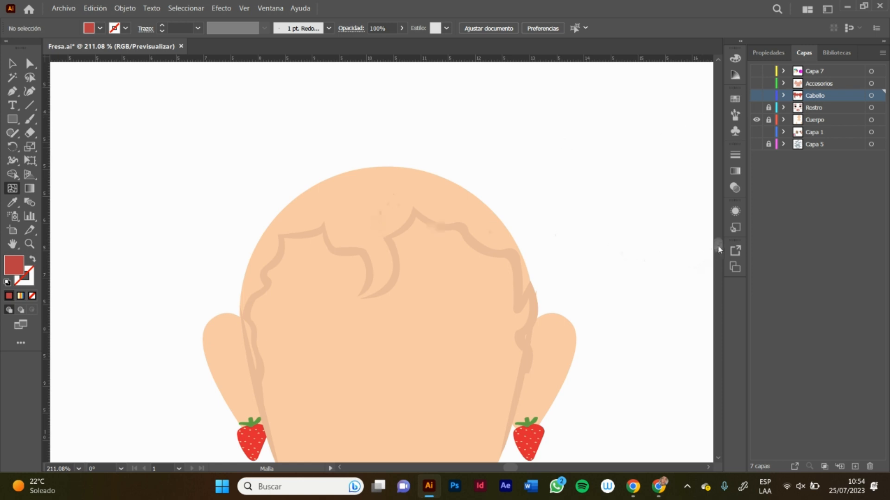
{"action": "left_click_drag", "start_coordinate": [718, 249], "coordinate": [718, 252]}
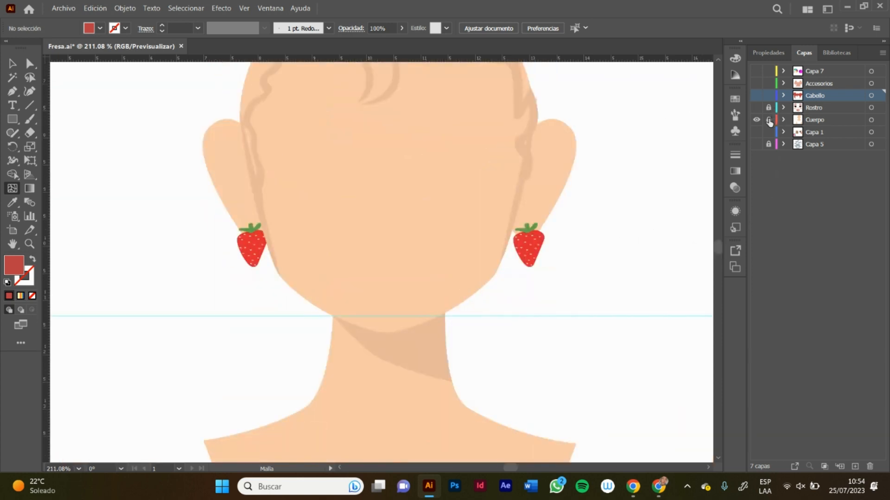
Step: Unlock the Cuerpo layer, try a red mesh point in the middle of the face and undo it
{"action": "left_click", "coordinate": [370, 161]}
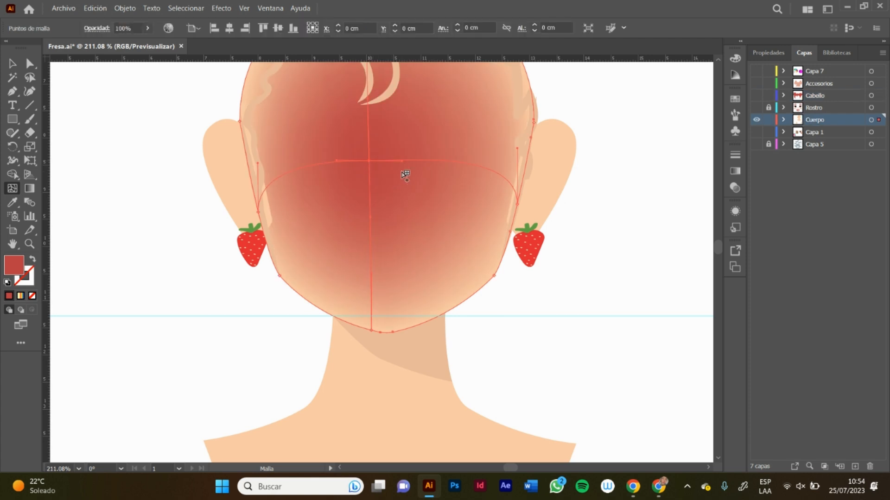
{"action": "left_click_drag", "start_coordinate": [721, 253], "coordinate": [719, 250]}
{"action": "key", "text": "ctrl+z"}
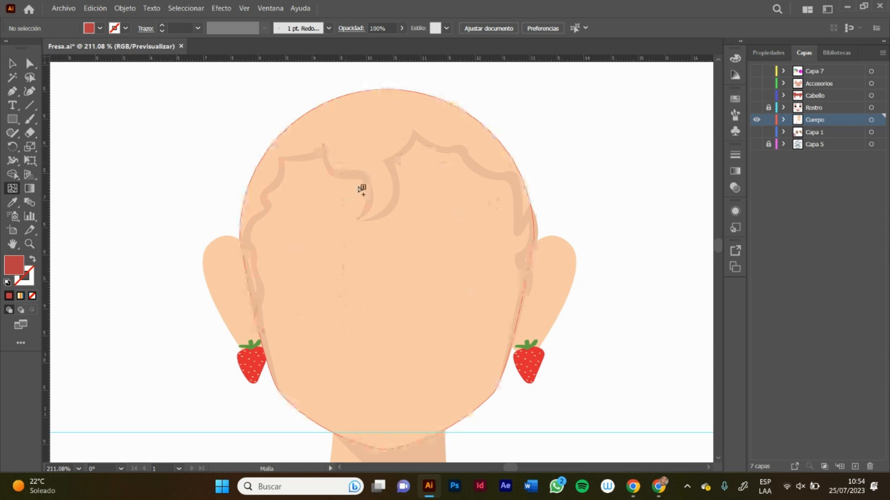
Step: Scatter about twelve red gradient mesh points over the face, from the forehead down to both cheeks
{"action": "left_click", "coordinate": [500, 216]}
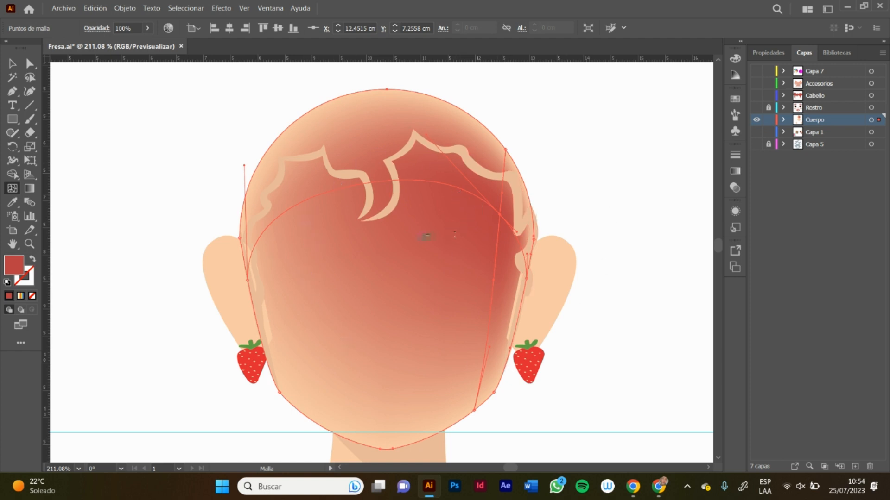
{"action": "left_click", "coordinate": [414, 226]}
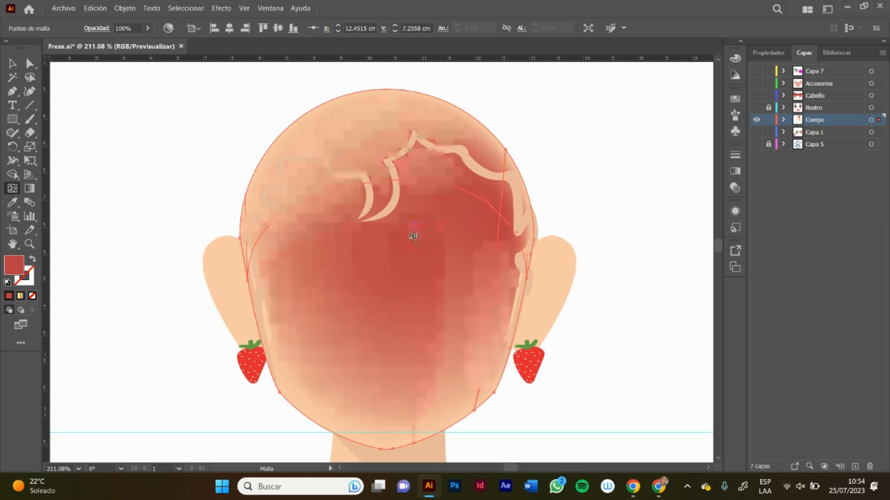
{"action": "left_click", "coordinate": [438, 147]}
{"action": "left_click", "coordinate": [331, 138]}
{"action": "left_click", "coordinate": [448, 268]}
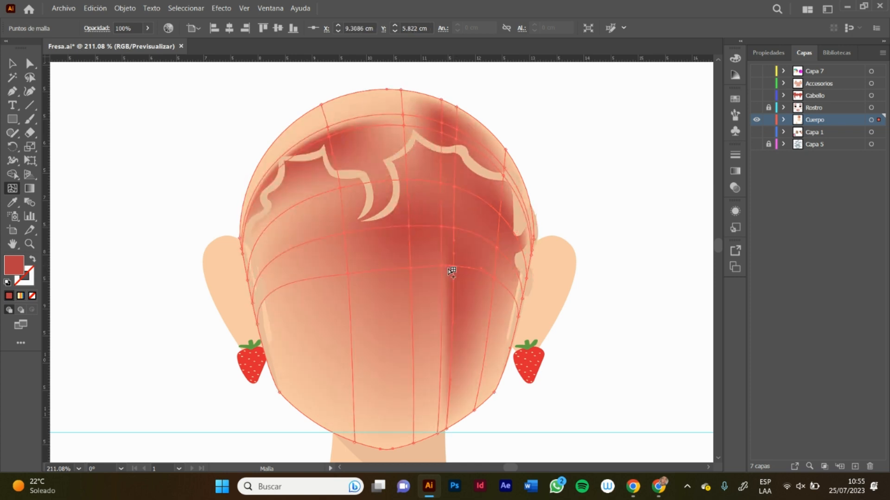
{"action": "left_click", "coordinate": [297, 316]}
{"action": "left_click", "coordinate": [295, 205]}
{"action": "left_click", "coordinate": [383, 139]}
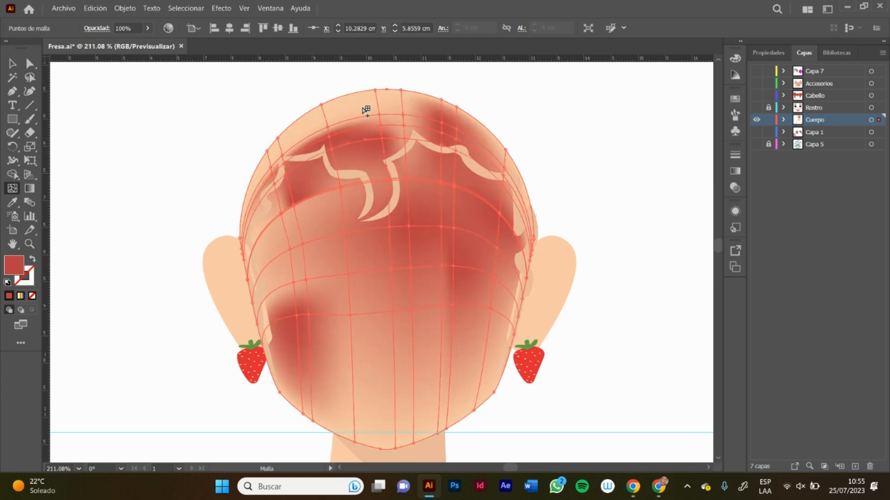
{"action": "left_click", "coordinate": [362, 108]}
{"action": "left_click", "coordinate": [332, 265]}
{"action": "left_click", "coordinate": [392, 294]}
{"action": "left_click", "coordinate": [514, 244]}
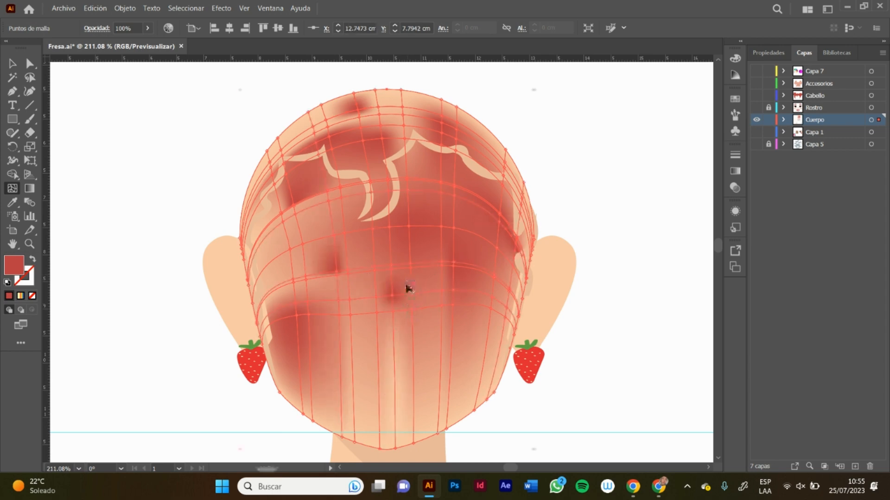
Step: Undo all the red mesh points added to the face
{"action": "key", "text": "ctrl+z"}
{"action": "key", "text": "ctrl+z"}
{"action": "key", "text": "ctrl+z"}
{"action": "key", "text": "ctrl+z"}
{"action": "key", "text": "ctrl+z"}
{"action": "key", "text": "ctrl+z"}
{"action": "key", "text": "ctrl+z"}
{"action": "key", "text": "ctrl+z"}
{"action": "key", "text": "ctrl+z"}
{"action": "key", "text": "ctrl+z"}
{"action": "key", "text": "ctrl+z"}
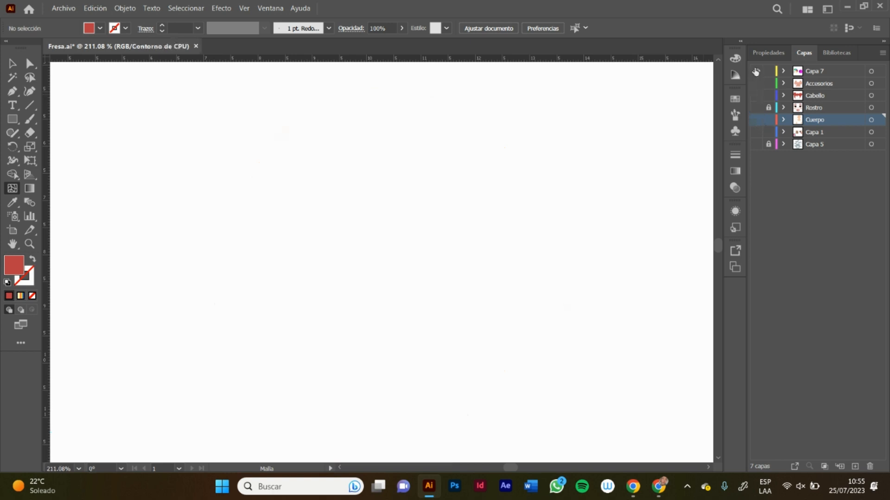
Step: Make Capa 7 with the gradient circles visible again and lock the Cuerpo layer
{"action": "left_click", "coordinate": [755, 72]}
{"action": "left_click", "coordinate": [769, 121]}
{"action": "key", "text": "z"}
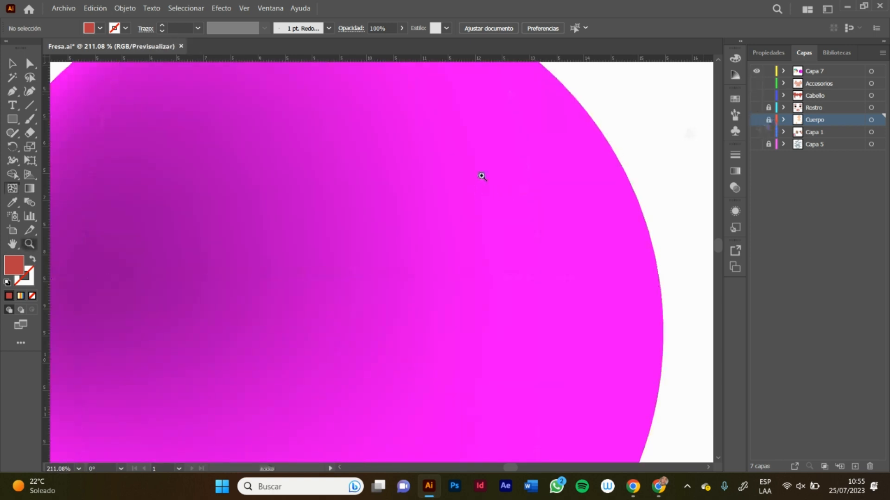
Step: Recolour the existing mesh point on the right side of the magenta circle to a very pale pink
{"action": "left_click_drag", "start_coordinate": [482, 179], "coordinate": [388, 235]}
{"action": "left_click_drag", "start_coordinate": [443, 187], "coordinate": [435, 193]}
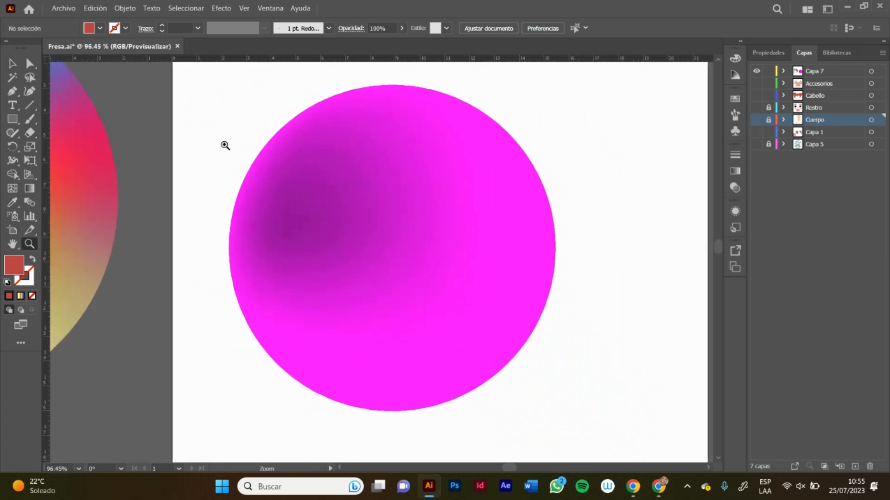
{"action": "left_click", "coordinate": [14, 190]}
{"action": "left_click", "coordinate": [426, 208]}
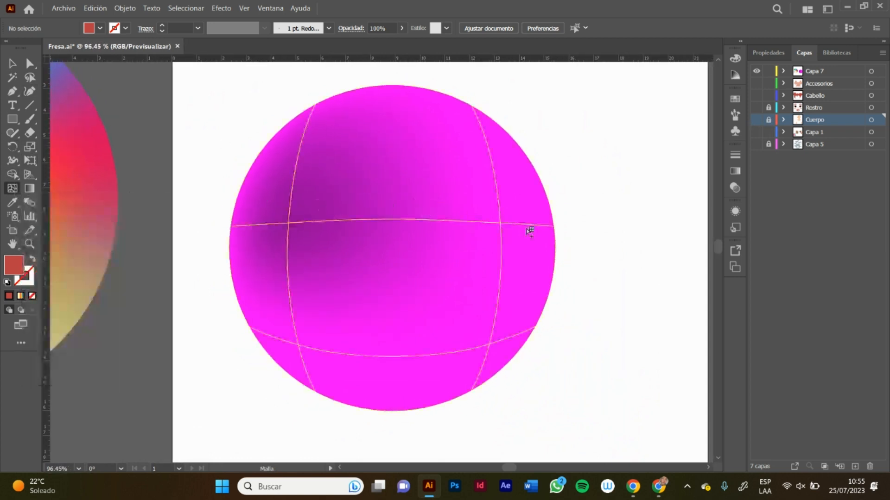
{"action": "left_click", "coordinate": [502, 224]}
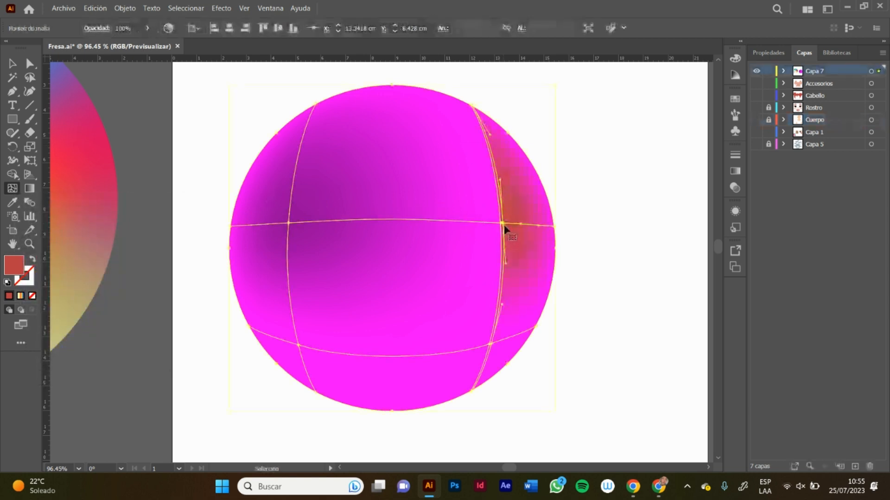
{"action": "key", "text": "ctrl+z"}
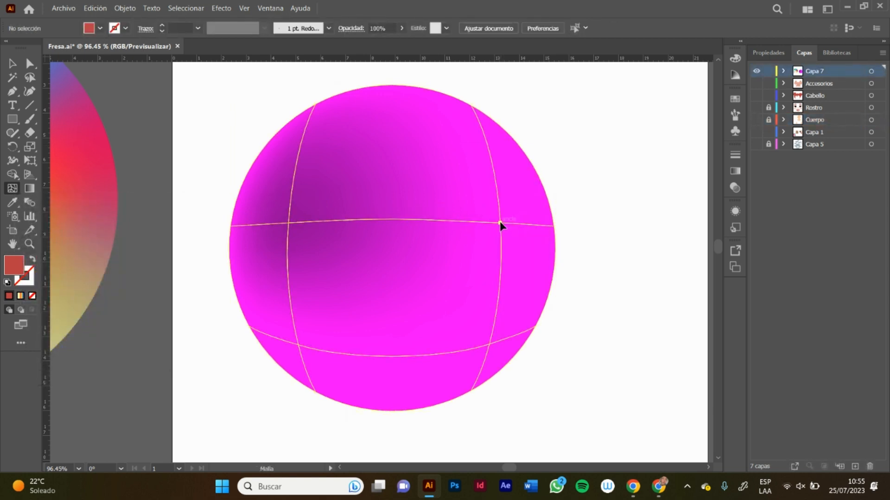
{"action": "left_click", "coordinate": [499, 223]}
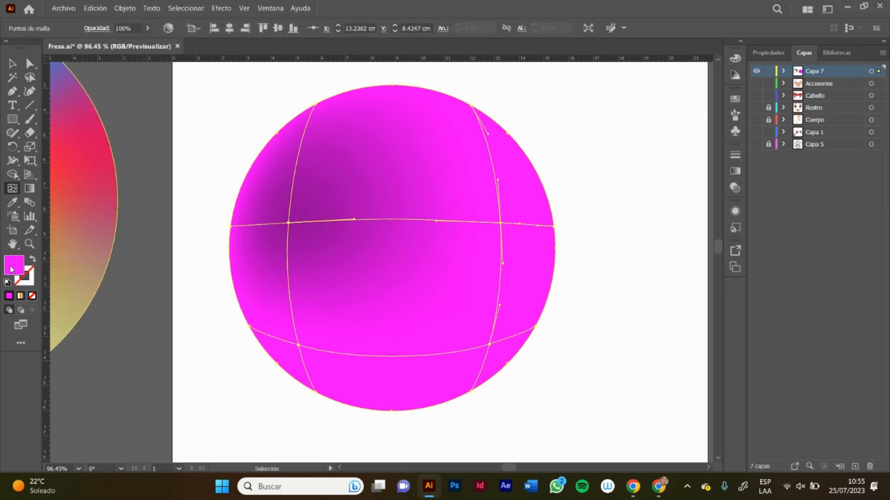
{"action": "double_click", "coordinate": [11, 269]}
{"action": "left_click_drag", "start_coordinate": [459, 153], "coordinate": [455, 126]}
{"action": "mouse_move", "coordinate": [523, 94]}
{"action": "left_mouse_down"}
{"action": "mouse_move", "coordinate": [351, 210]}
{"action": "mouse_move", "coordinate": [200, 263]}
{"action": "mouse_move", "coordinate": [189, 275]}
{"action": "left_mouse_up"}
{"action": "left_click", "coordinate": [380, 305]}
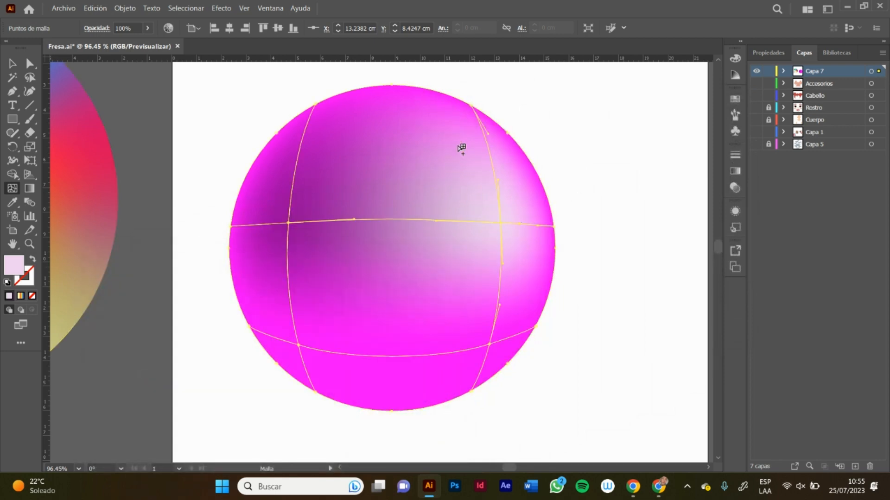
Step: Move the magenta mesh circle off the artboard to below the multicolour gradient circle and deselect it
{"action": "key", "text": "z"}
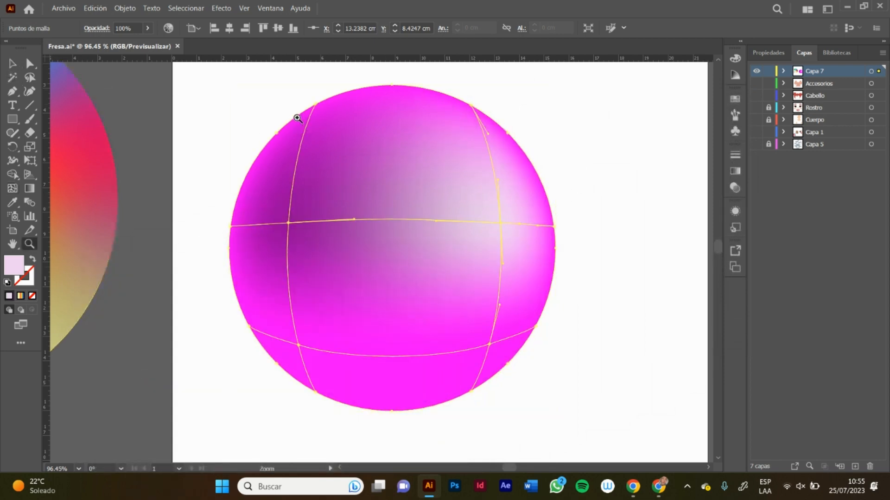
{"action": "left_click", "coordinate": [299, 115], "text": "alt"}
{"action": "left_click_drag", "start_coordinate": [296, 155], "coordinate": [222, 215]}
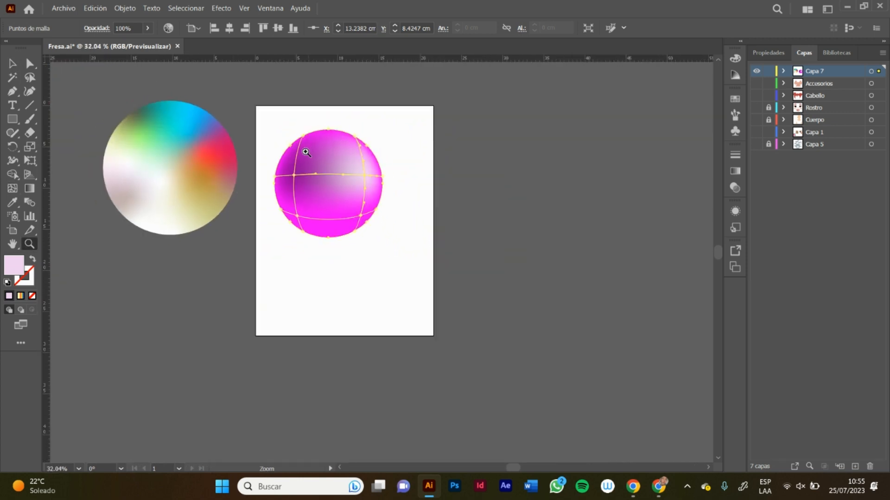
{"action": "left_click_drag", "start_coordinate": [307, 152], "coordinate": [157, 287]}
{"action": "left_click", "coordinate": [343, 168], "text": "ctrl"}
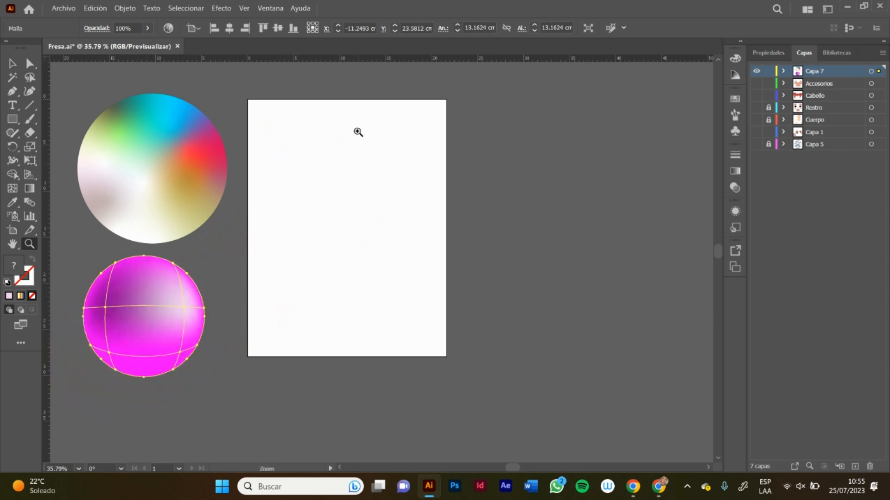
{"action": "left_click_drag", "start_coordinate": [358, 132], "coordinate": [263, 178]}
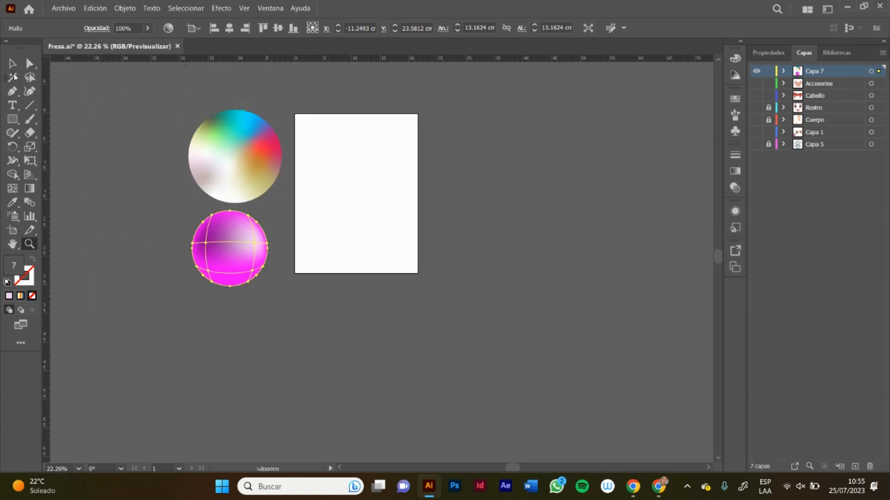
{"action": "left_click", "coordinate": [12, 63]}
{"action": "left_click", "coordinate": [162, 197]}
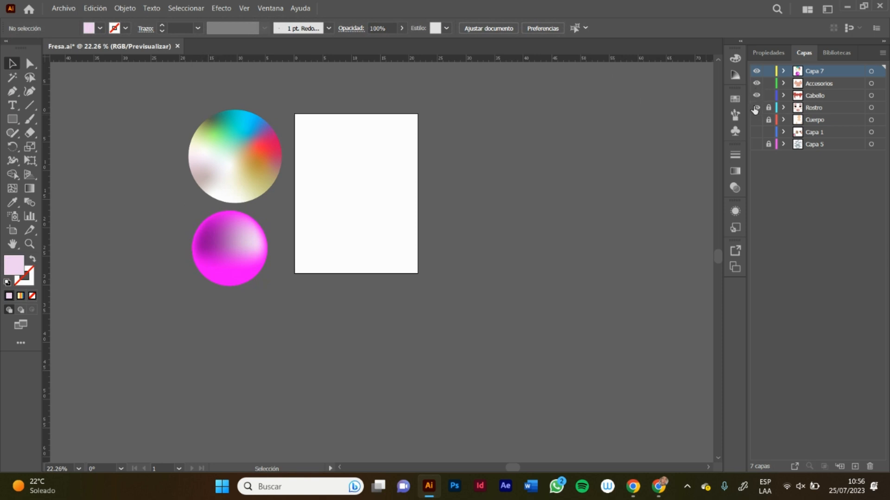
Step: Make the Accesorios, Cabello, Rostro, Cuerpo and Capa 5 layers visible again, leaving Capa 1 hidden
{"action": "left_click_drag", "start_coordinate": [755, 108], "coordinate": [755, 149]}
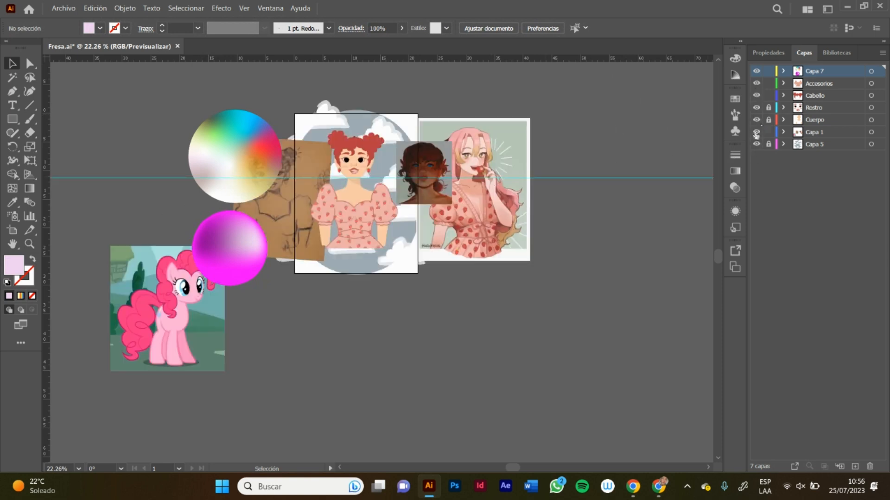
{"action": "key", "text": "b"}
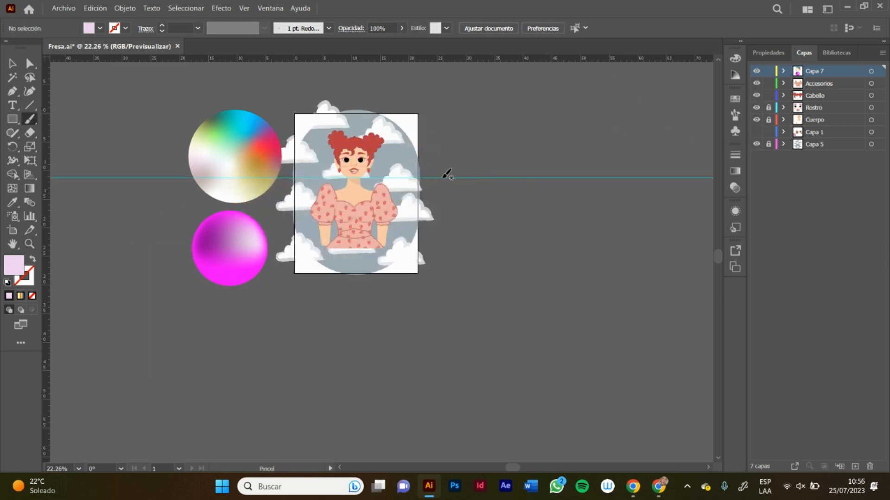
{"action": "key", "text": "z"}
{"action": "left_click_drag", "start_coordinate": [356, 182], "coordinate": [384, 185]}
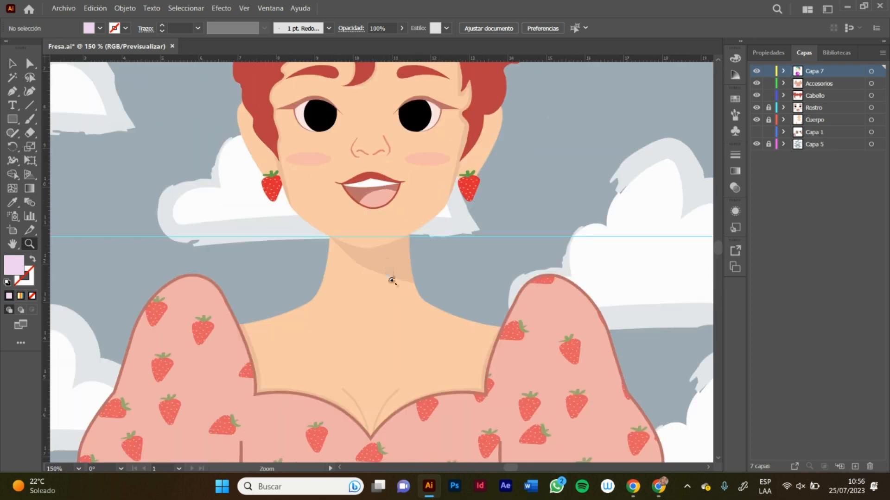
{"action": "left_click", "coordinate": [717, 61]}
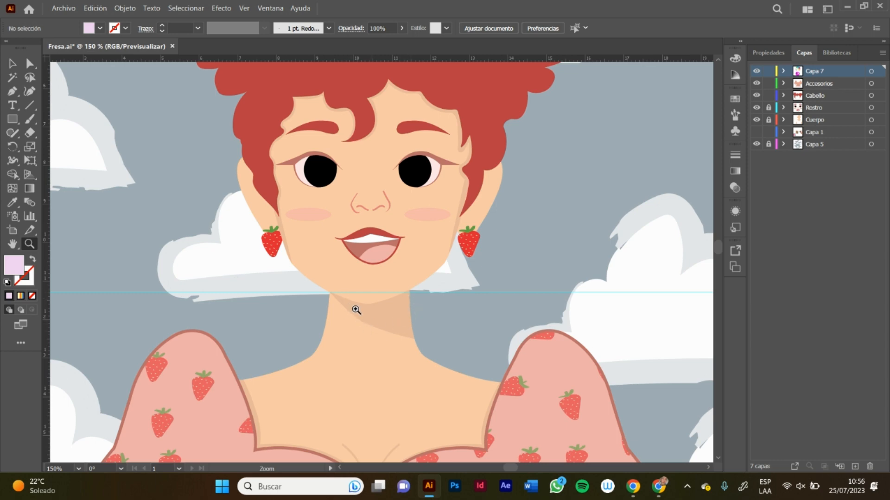
{"action": "left_click_drag", "start_coordinate": [718, 252], "coordinate": [717, 249]}
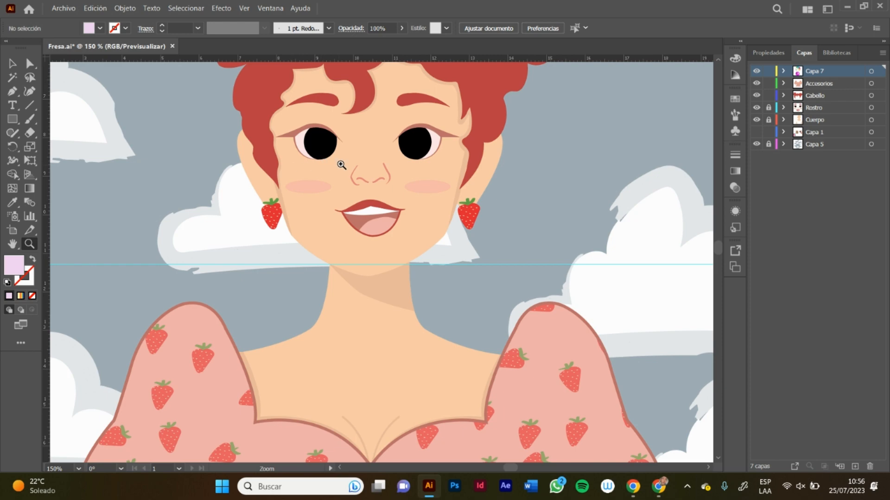
Step: Open the Stickers.ai file from the Ilustraciones folder
{"action": "left_click", "coordinate": [64, 8]}
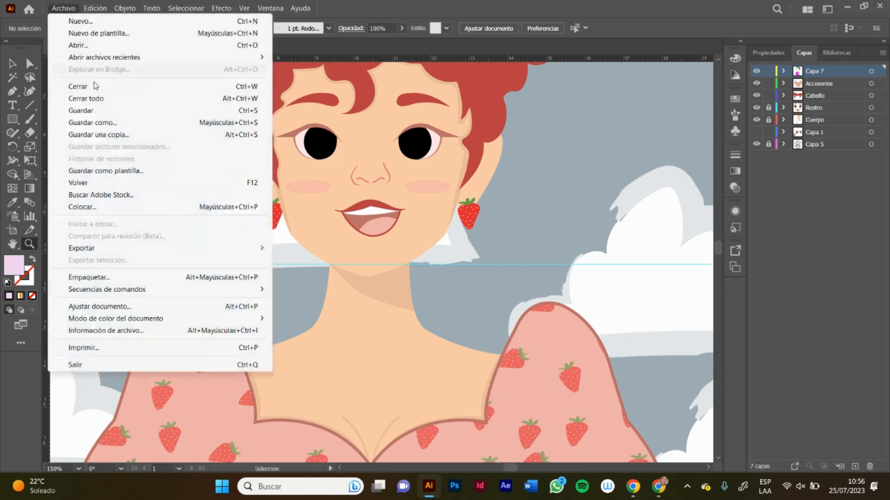
{"action": "left_click", "coordinate": [77, 46]}
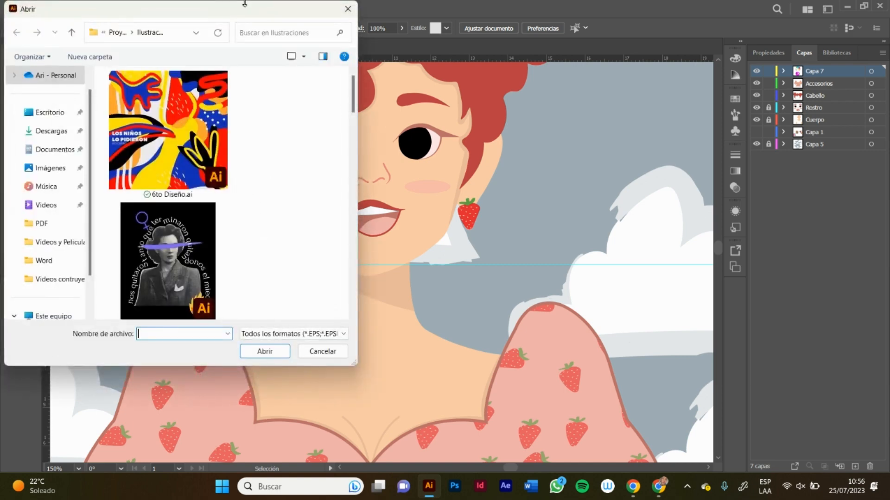
{"action": "double_click", "coordinate": [244, 9]}
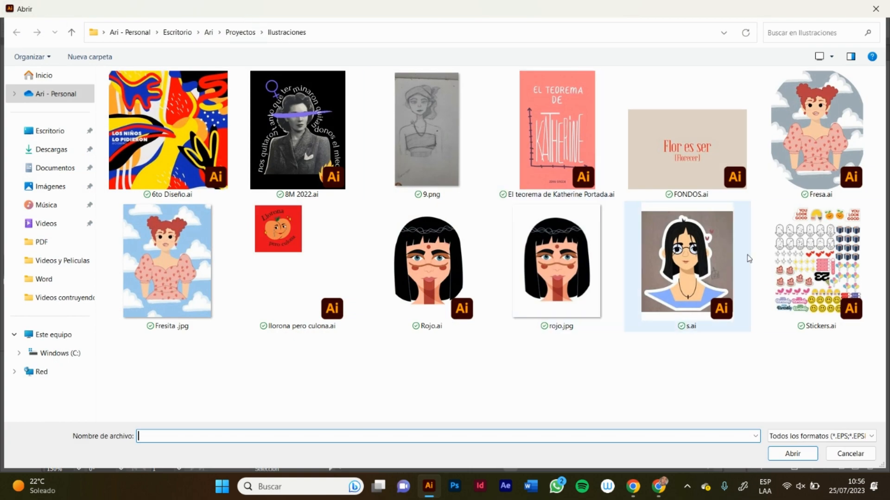
{"action": "double_click", "coordinate": [792, 262]}
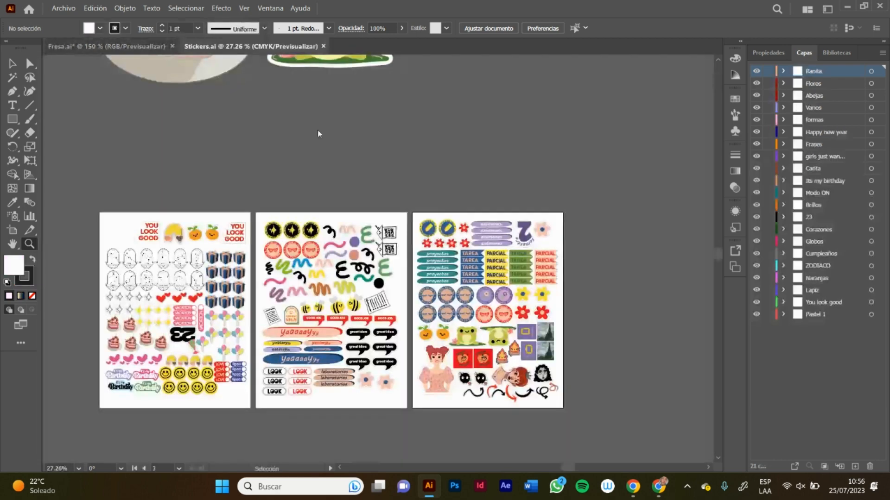
Step: Hide and lock every layer except Pastel 1, and make Pastel 1 the active layer
{"action": "scroll", "coordinate": [274, 100], "scroll_direction": "down", "scroll_amount": 2}
{"action": "left_click", "coordinate": [219, 114]}
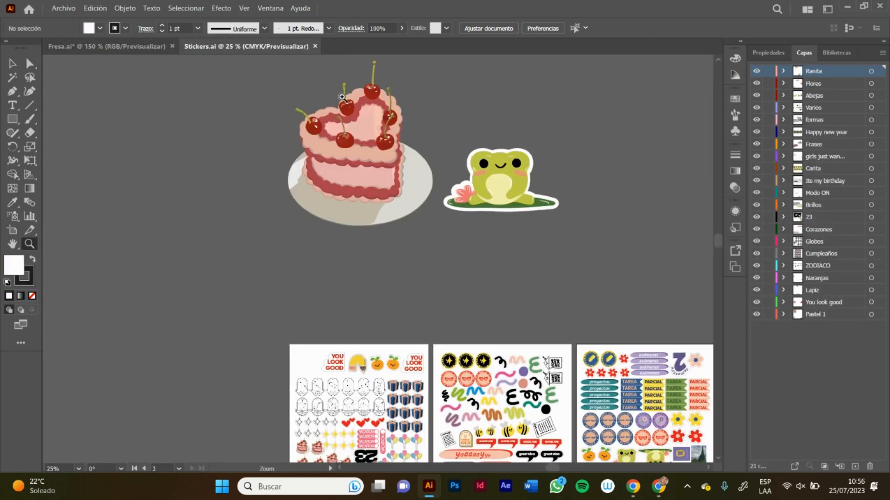
{"action": "left_click_drag", "start_coordinate": [345, 98], "coordinate": [588, 80]}
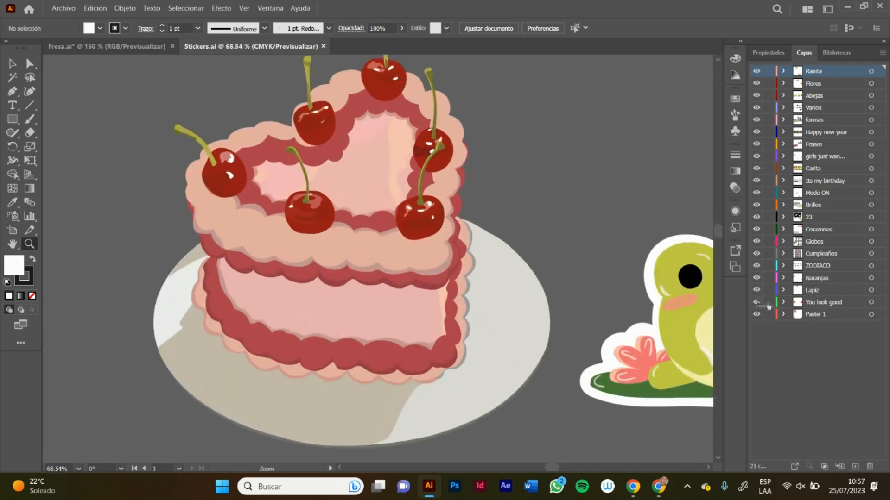
{"action": "left_click_drag", "start_coordinate": [768, 306], "coordinate": [753, 264]}
{"action": "left_click_drag", "start_coordinate": [757, 300], "coordinate": [798, 326]}
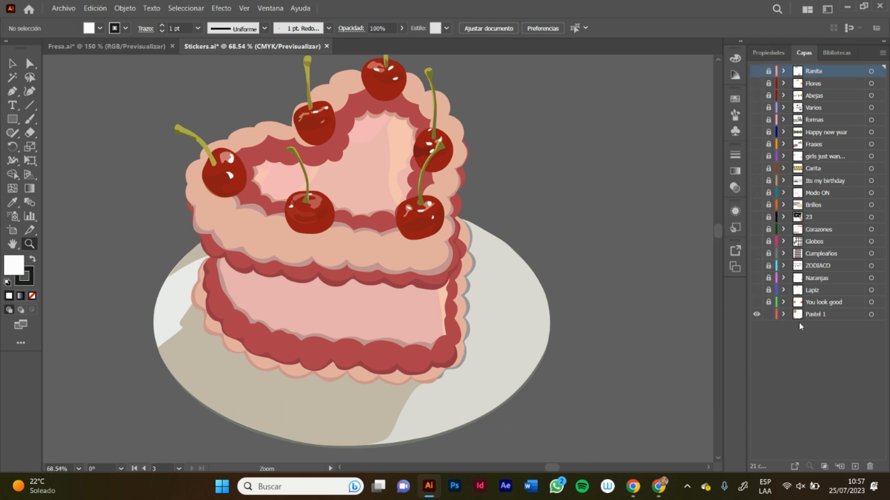
{"action": "left_click", "coordinate": [812, 315]}
Step: Ungroup the whole cake illustration and deselect it
{"action": "left_click", "coordinate": [12, 63]}
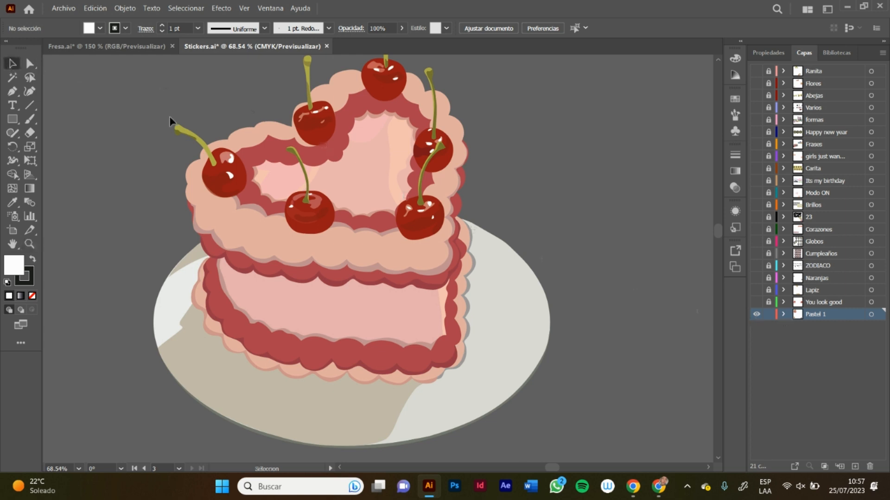
{"action": "left_click", "coordinate": [340, 190]}
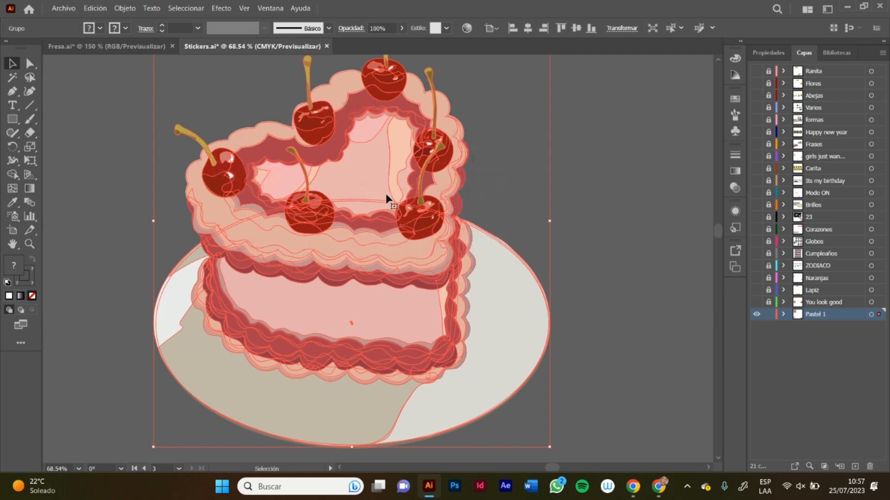
{"action": "right_click", "coordinate": [340, 224]}
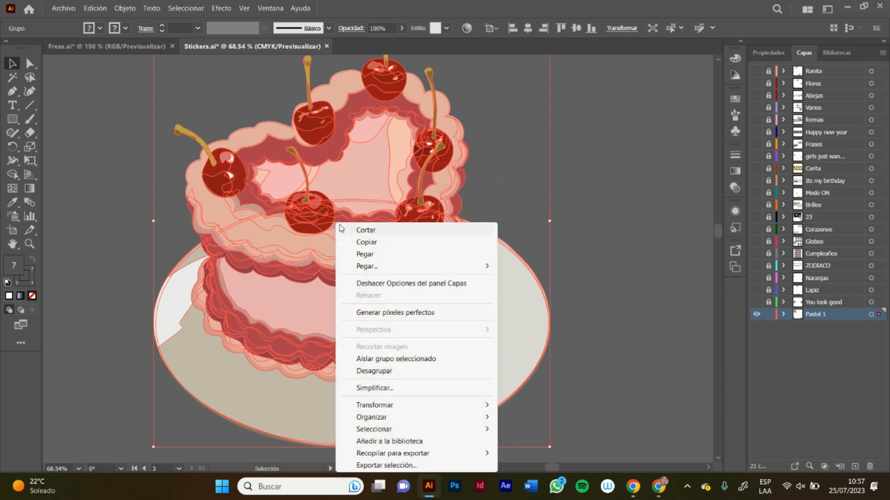
{"action": "left_click", "coordinate": [389, 371]}
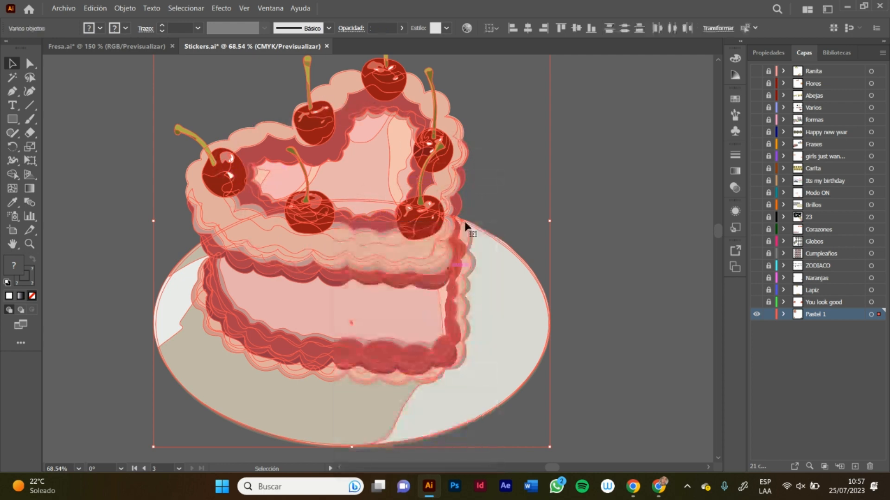
{"action": "left_click", "coordinate": [493, 170]}
Step: Ungroup the cake's heart-shaped top tier and deselect its parts
{"action": "left_click", "coordinate": [396, 204]}
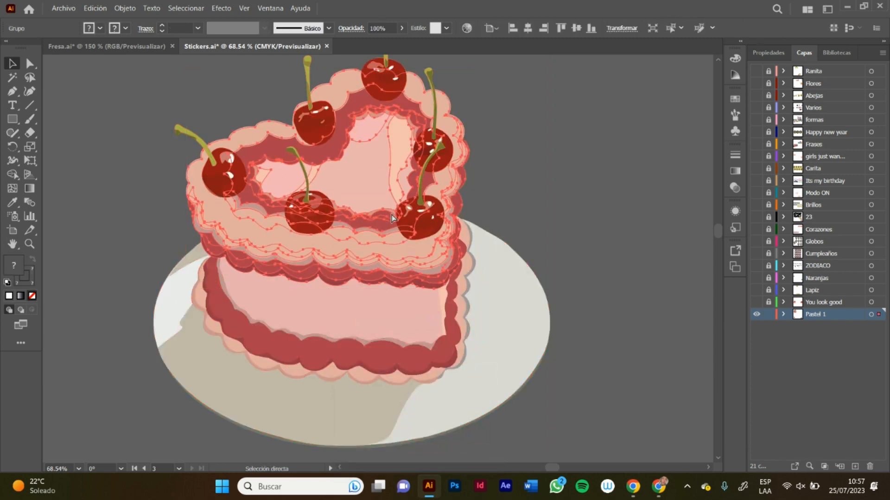
{"action": "left_click_drag", "start_coordinate": [369, 174], "coordinate": [414, 178]}
{"action": "right_click", "coordinate": [352, 173]}
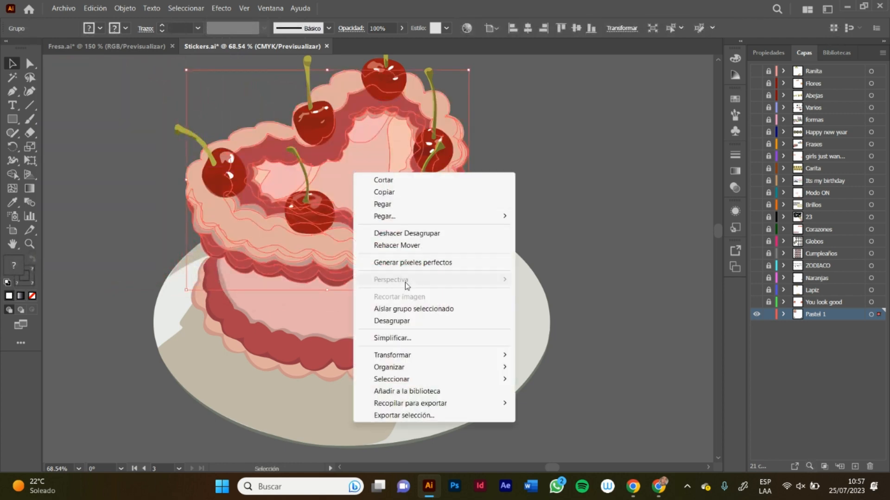
{"action": "left_click", "coordinate": [388, 319]}
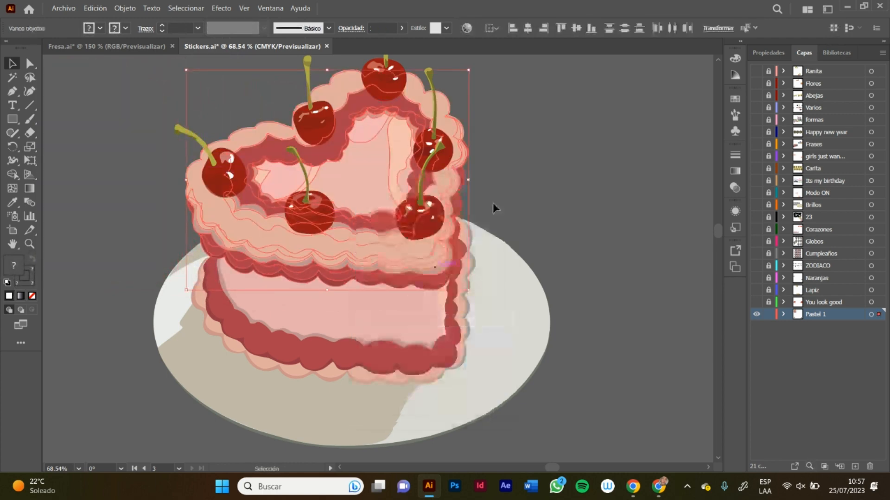
{"action": "left_click", "coordinate": [493, 202]}
Step: Move the pink shading and highlight shapes out of the cake's heart-shaped top to the empty canvas on both sides
{"action": "left_click", "coordinate": [356, 170]}
{"action": "left_click_drag", "start_coordinate": [350, 168], "coordinate": [581, 158]}
{"action": "left_click_drag", "start_coordinate": [283, 181], "coordinate": [102, 155]}
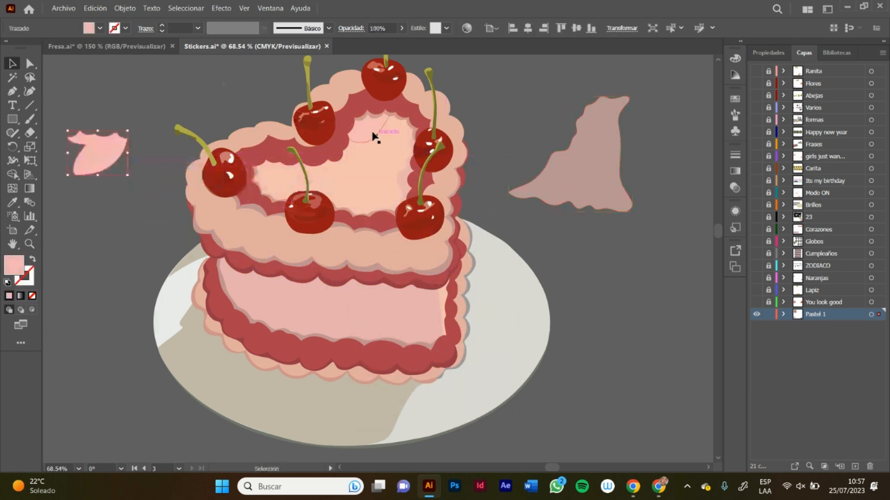
{"action": "left_click_drag", "start_coordinate": [371, 134], "coordinate": [583, 178]}
{"action": "left_click_drag", "start_coordinate": [408, 183], "coordinate": [99, 167]}
{"action": "mouse_move", "coordinate": [393, 121]}
{"action": "left_mouse_down"}
{"action": "mouse_move", "coordinate": [467, 206]}
{"action": "mouse_move", "coordinate": [644, 203]}
{"action": "left_mouse_up"}
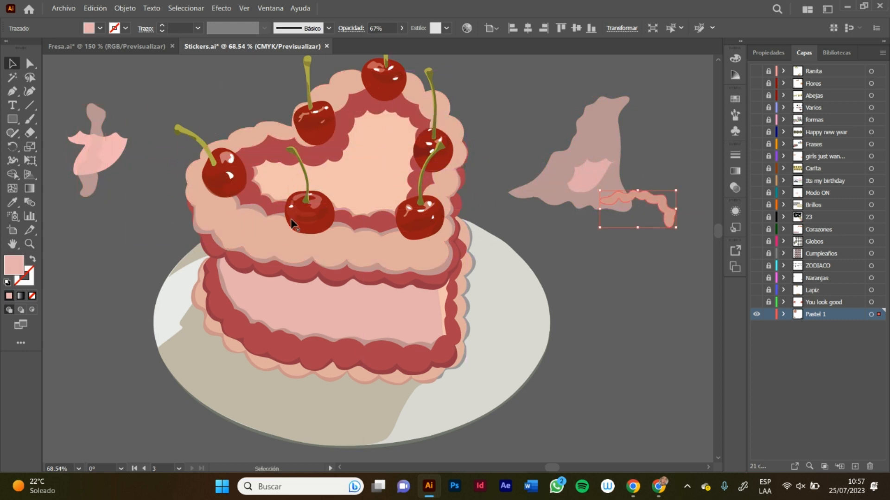
{"action": "left_click_drag", "start_coordinate": [337, 211], "coordinate": [709, 167]}
{"action": "key", "text": "ctrl+z"}
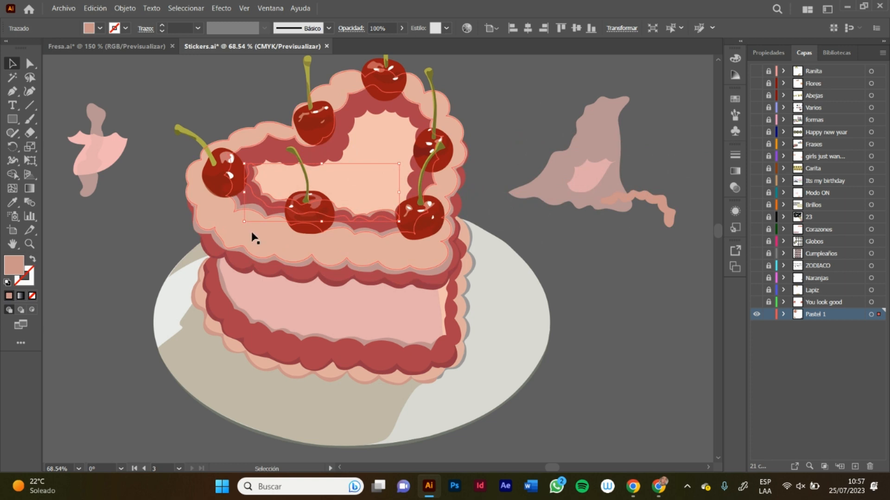
{"action": "left_click_drag", "start_coordinate": [256, 231], "coordinate": [124, 285]}
{"action": "key", "text": "ctrl+z"}
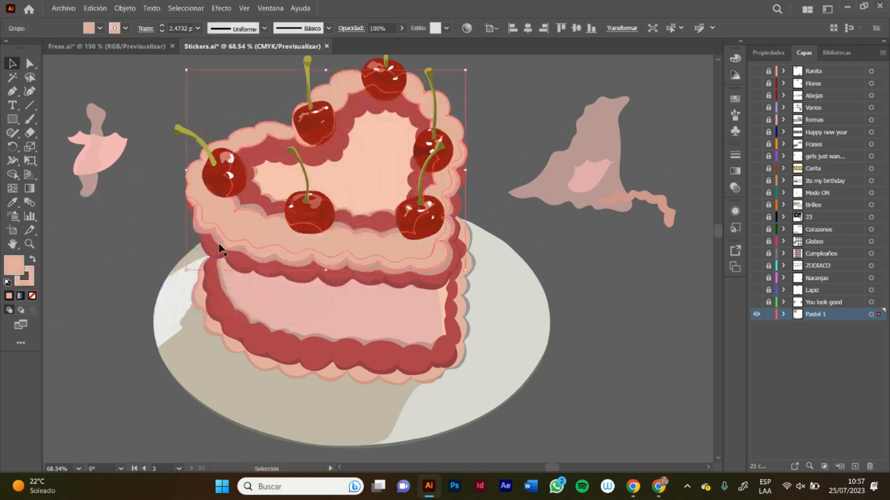
Step: Move the wavy shading strips of the cake's top tier onto the empty canvas beside and below the other removed shapes
{"action": "left_click", "coordinate": [214, 242]}
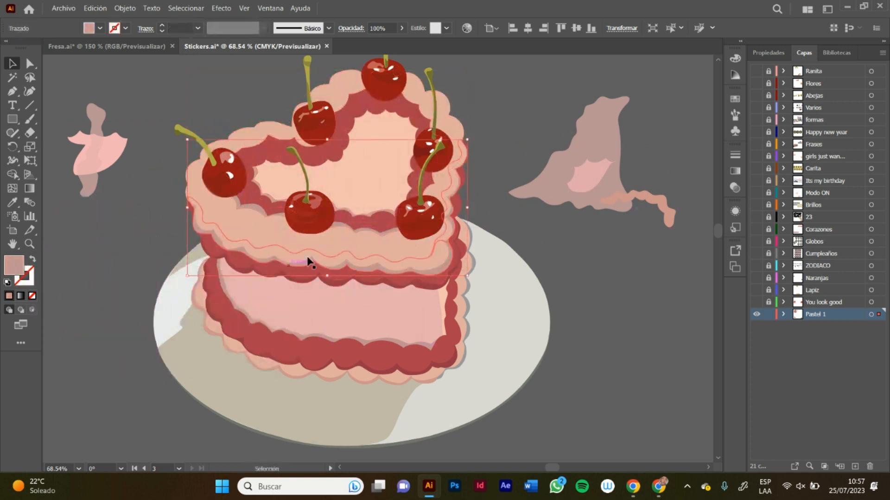
{"action": "left_click_drag", "start_coordinate": [258, 208], "coordinate": [677, 196]}
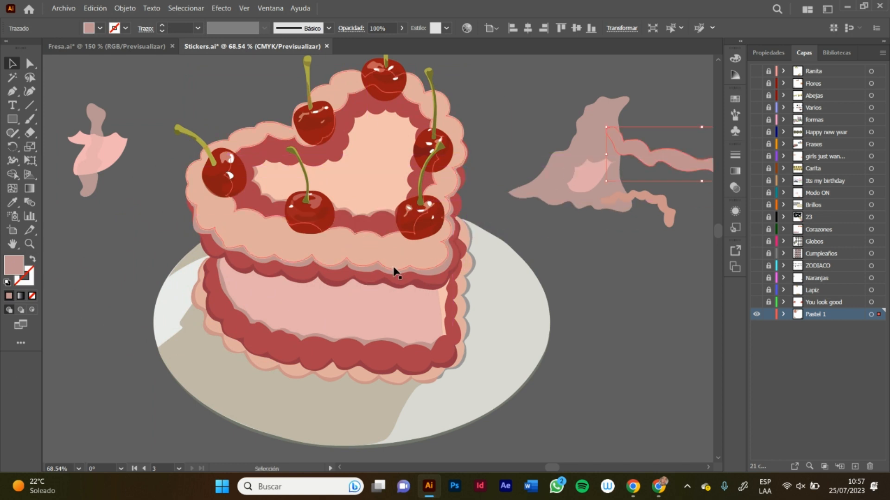
{"action": "left_click_drag", "start_coordinate": [394, 271], "coordinate": [566, 352]}
{"action": "key", "text": "ctrl+z"}
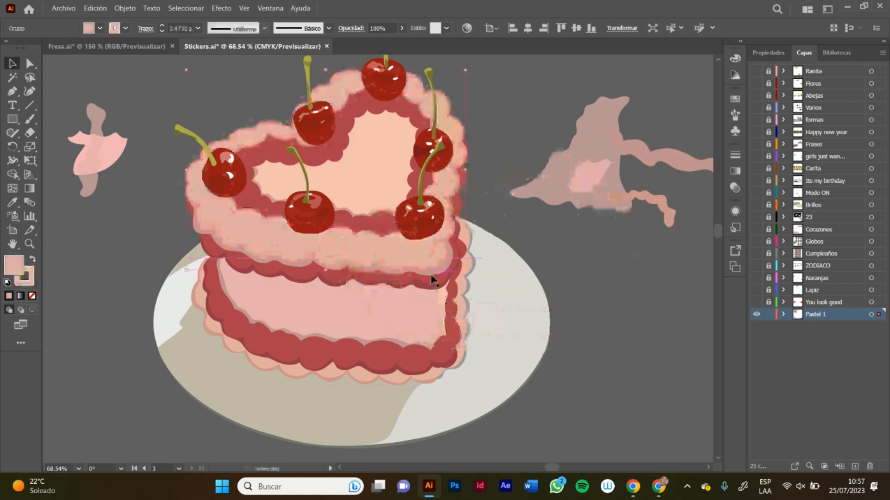
{"action": "left_click", "coordinate": [434, 275]}
{"action": "left_click_drag", "start_coordinate": [437, 274], "coordinate": [677, 413]}
{"action": "key", "text": "ctrl+z"}
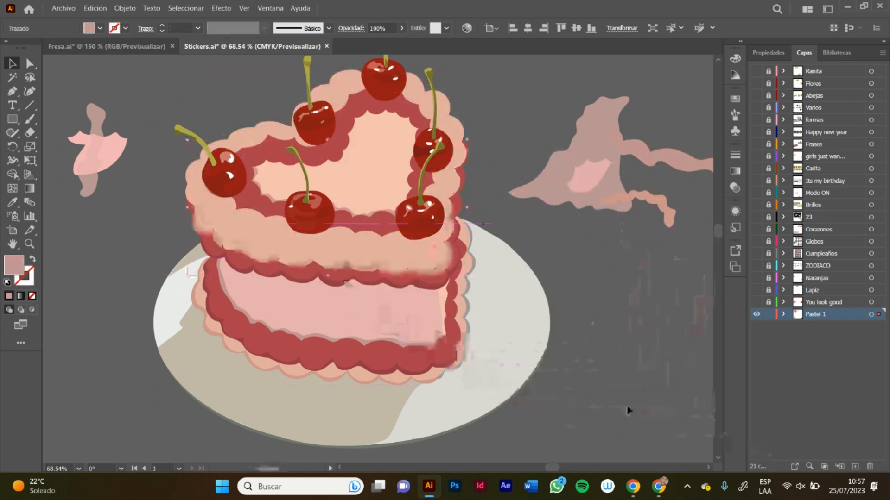
{"action": "mouse_move", "coordinate": [433, 278]}
{"action": "left_mouse_down"}
{"action": "mouse_move", "coordinate": [500, 338]}
{"action": "mouse_move", "coordinate": [502, 417]}
{"action": "mouse_move", "coordinate": [607, 438]}
{"action": "left_mouse_up"}
{"action": "mouse_move", "coordinate": [316, 393]}
{"action": "left_mouse_down"}
{"action": "mouse_move", "coordinate": [307, 410]}
{"action": "mouse_move", "coordinate": [42, 342]}
{"action": "mouse_move", "coordinate": [153, 403]}
{"action": "mouse_move", "coordinate": [328, 363]}
{"action": "left_mouse_up"}
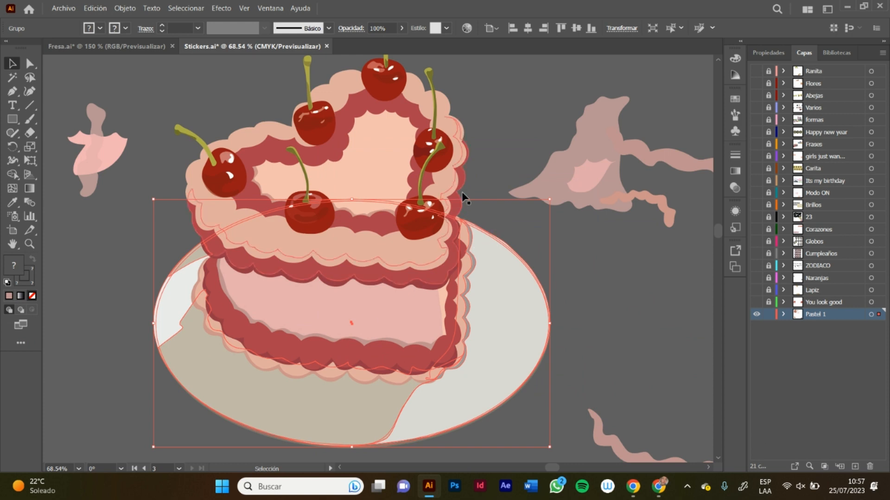
{"action": "left_click", "coordinate": [463, 143]}
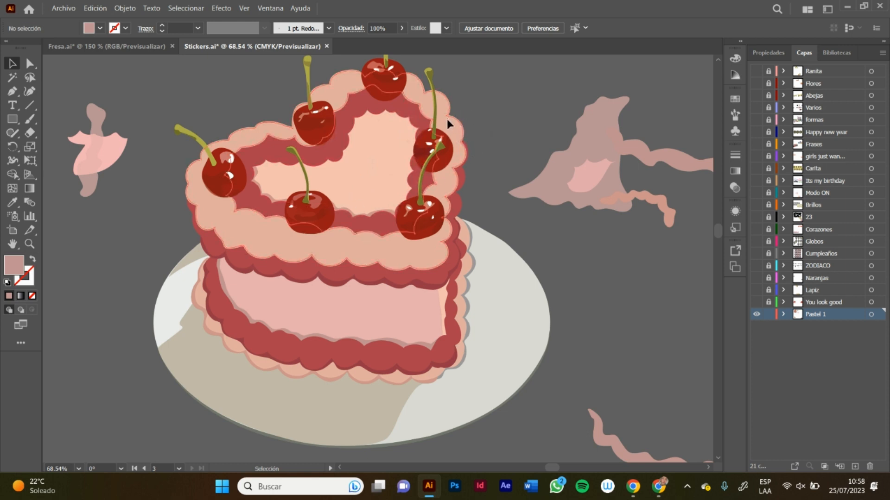
{"action": "left_click_drag", "start_coordinate": [447, 119], "coordinate": [551, 74]}
{"action": "left_click_drag", "start_coordinate": [518, 101], "coordinate": [449, 124]}
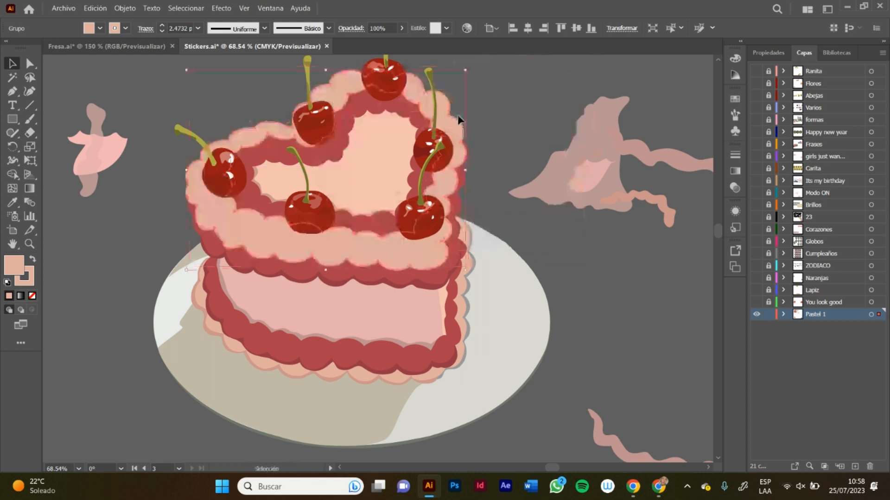
{"action": "left_click", "coordinate": [518, 87]}
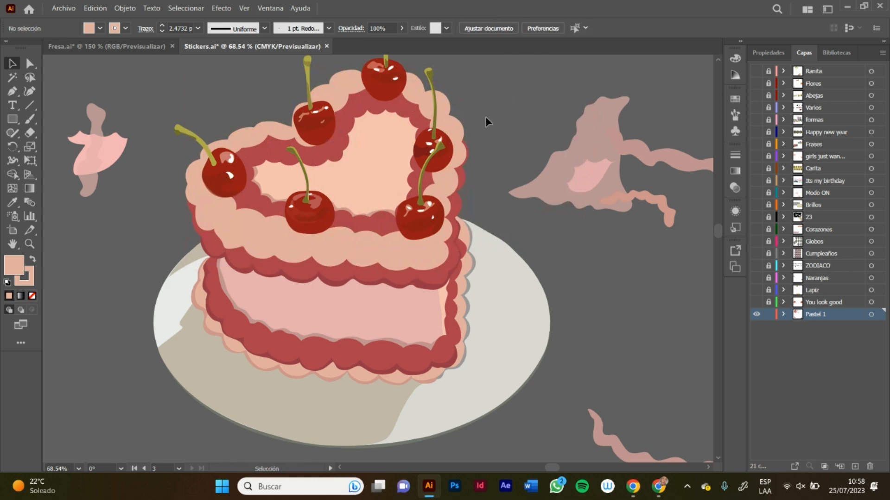
Step: Examine the flattened top tier of the cake together with the shading shapes pulled out beside it
{"action": "scroll", "coordinate": [477, 128], "scroll_direction": "up", "scroll_amount": 3}
{"action": "scroll", "coordinate": [477, 128], "scroll_direction": "right", "scroll_amount": 3}
{"action": "scroll", "coordinate": [480, 128], "scroll_direction": "left", "scroll_amount": 4}
{"action": "scroll", "coordinate": [481, 128], "scroll_direction": "down", "scroll_amount": 3}
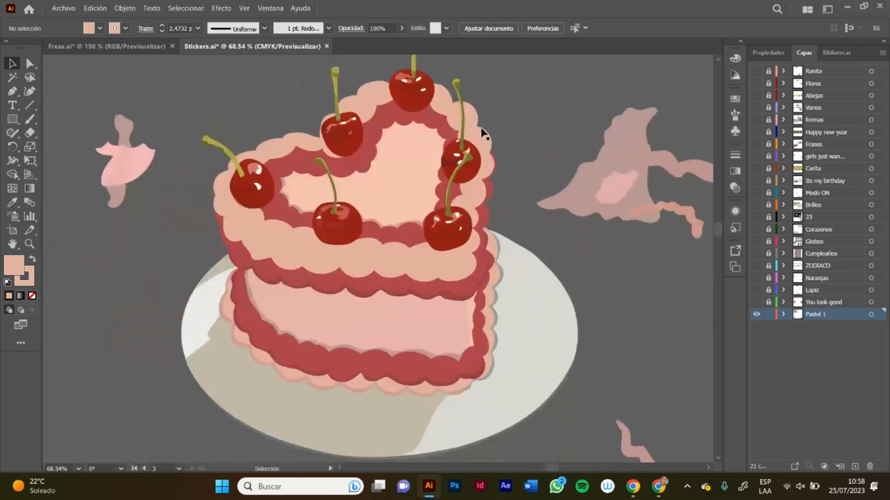
{"action": "scroll", "coordinate": [481, 132], "scroll_direction": "up", "scroll_amount": 3}
{"action": "scroll", "coordinate": [482, 133], "scroll_direction": "down", "scroll_amount": 2}
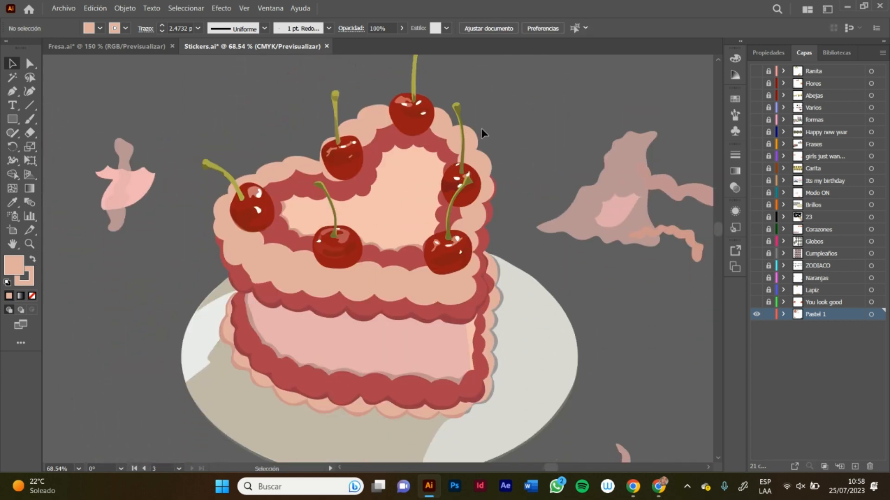
{"action": "scroll", "coordinate": [481, 128], "scroll_direction": "down", "scroll_amount": 2}
{"action": "scroll", "coordinate": [480, 130], "scroll_direction": "up", "scroll_amount": 2}
{"action": "scroll", "coordinate": [482, 129], "scroll_direction": "down", "scroll_amount": 2}
{"action": "scroll", "coordinate": [482, 129], "scroll_direction": "up", "scroll_amount": 3}
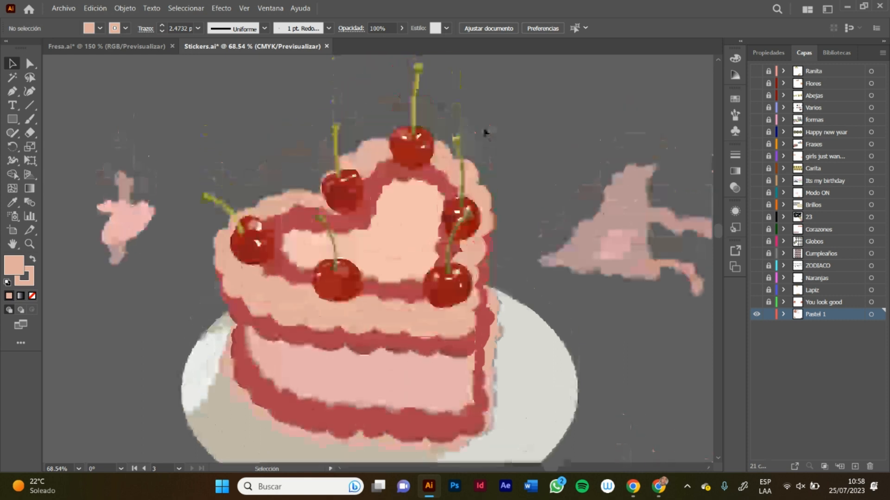
{"action": "scroll", "coordinate": [532, 135], "scroll_direction": "down", "scroll_amount": 2}
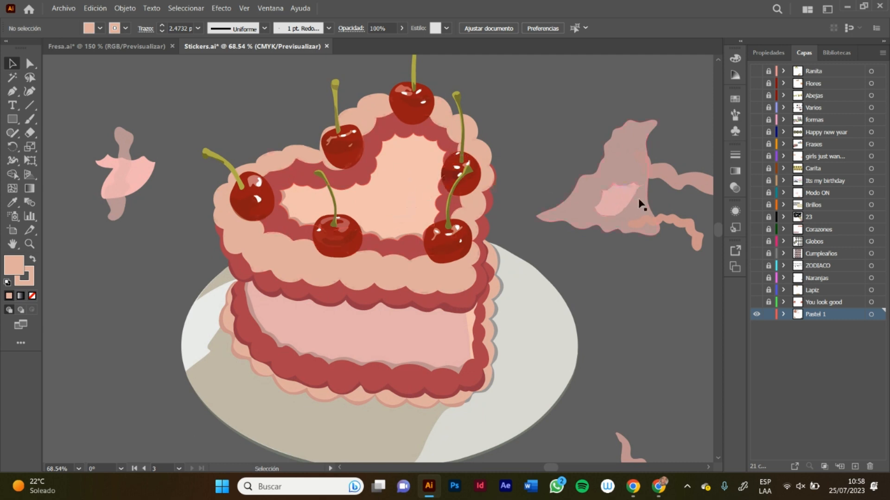
Step: Place the large translucent pink shading shape over the cake's heart-shaped top and undo that placement
{"action": "left_click_drag", "start_coordinate": [611, 153], "coordinate": [584, 92]}
{"action": "left_click_drag", "start_coordinate": [609, 127], "coordinate": [389, 166]}
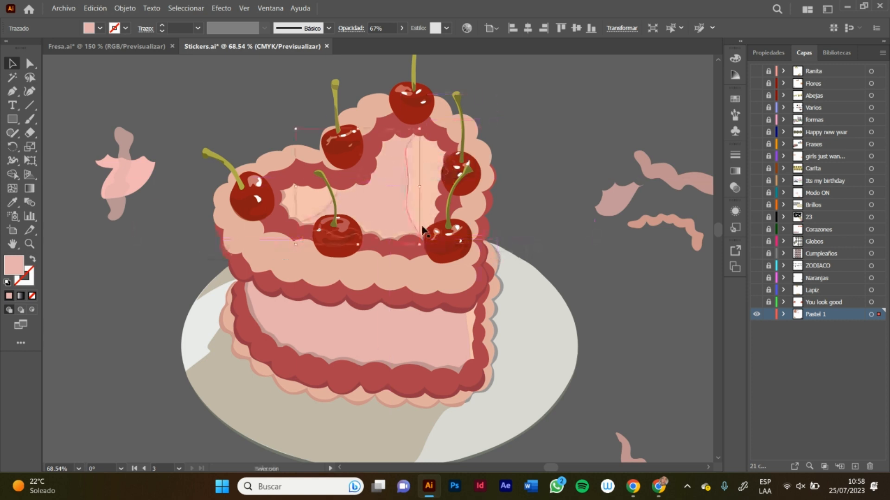
{"action": "left_click", "coordinate": [535, 127]}
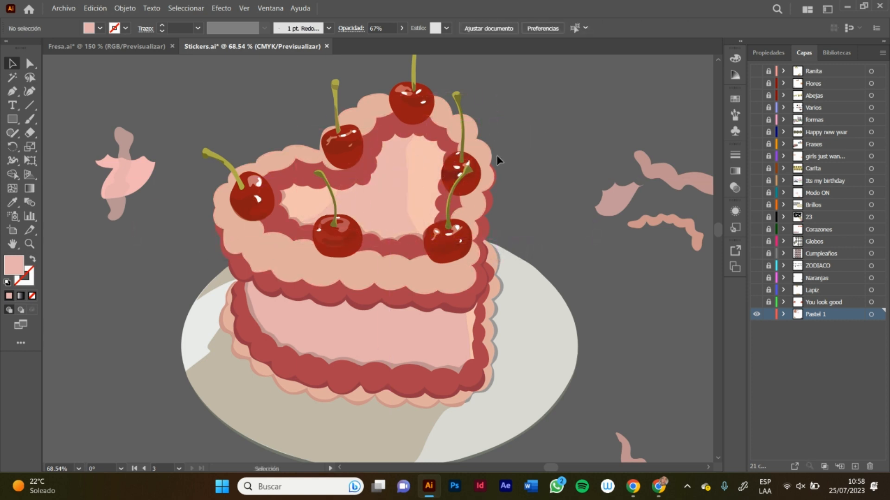
{"action": "key", "text": "ctrl+z"}
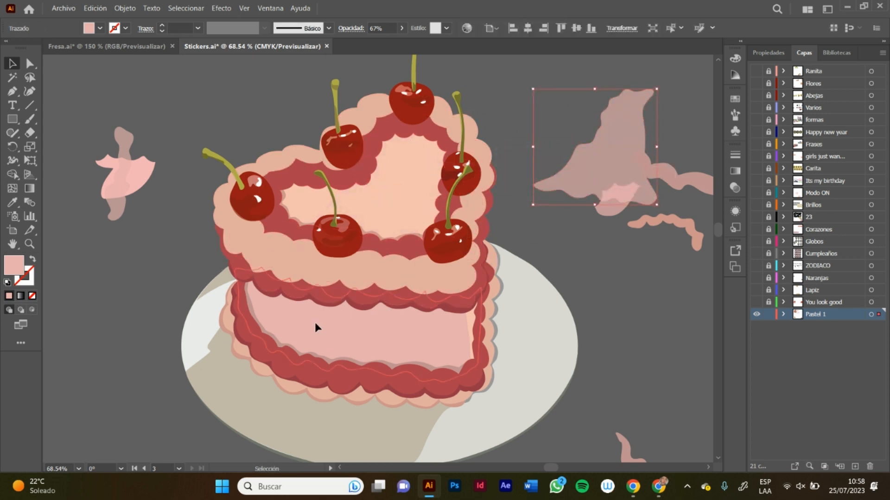
{"action": "left_click", "coordinate": [313, 339]}
{"action": "left_click_drag", "start_coordinate": [312, 327], "coordinate": [595, 271]}
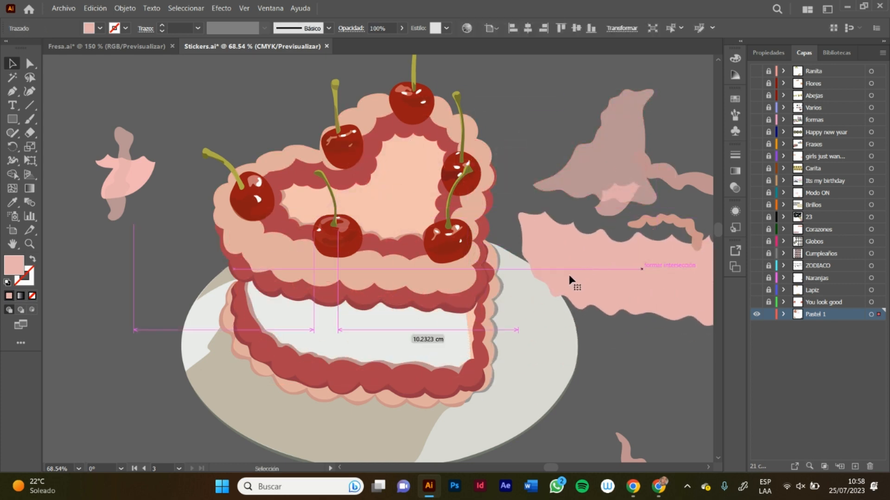
{"action": "key", "text": "ctrl+z"}
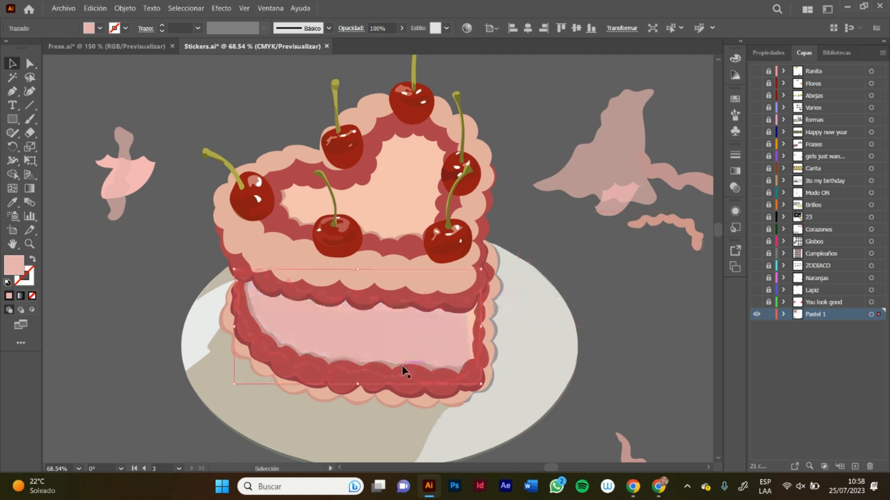
Step: Move the lower tier's wavy shading strips and the peach strip at its edge onto the canvas beside the cake
{"action": "left_click", "coordinate": [398, 368]}
{"action": "mouse_move", "coordinate": [393, 368]}
{"action": "left_mouse_down"}
{"action": "mouse_move", "coordinate": [548, 284]}
{"action": "mouse_move", "coordinate": [678, 118]}
{"action": "left_mouse_up"}
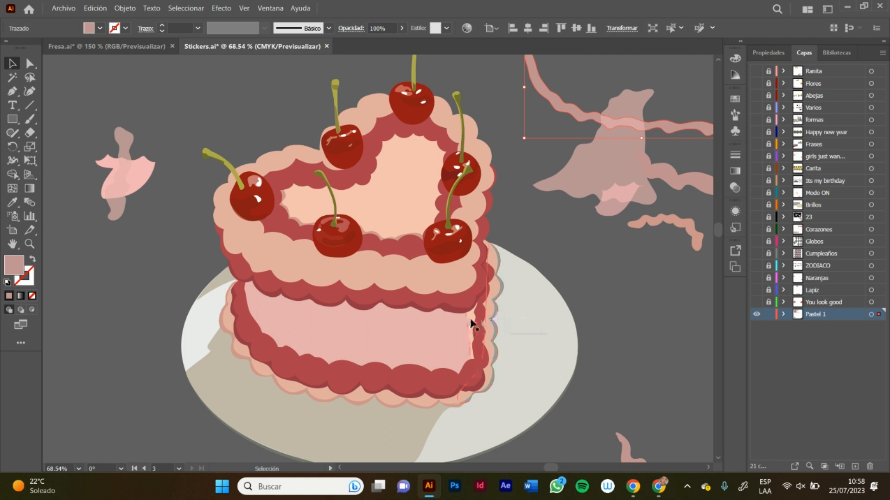
{"action": "left_click_drag", "start_coordinate": [468, 326], "coordinate": [648, 204]}
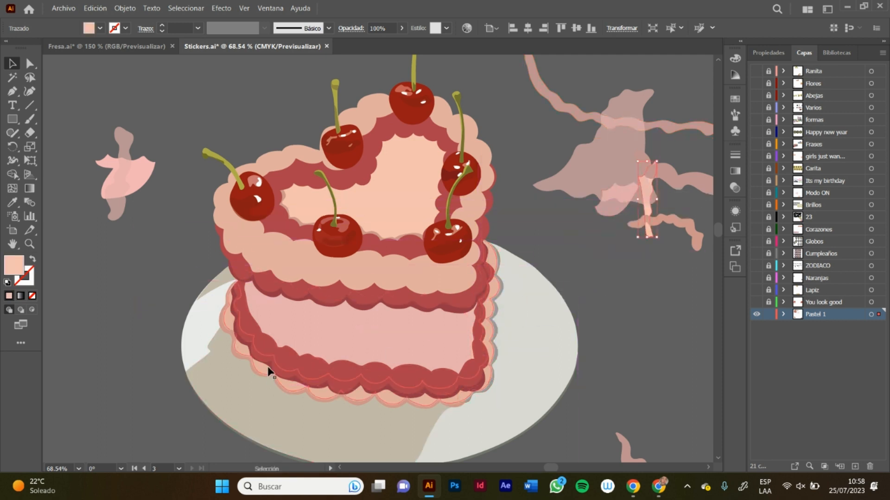
{"action": "left_click_drag", "start_coordinate": [271, 371], "coordinate": [595, 160]}
Step: Isolate the plate group, delete its four shadow shapes so only the plain plate is left, and exit isolation
{"action": "double_click", "coordinate": [336, 430]}
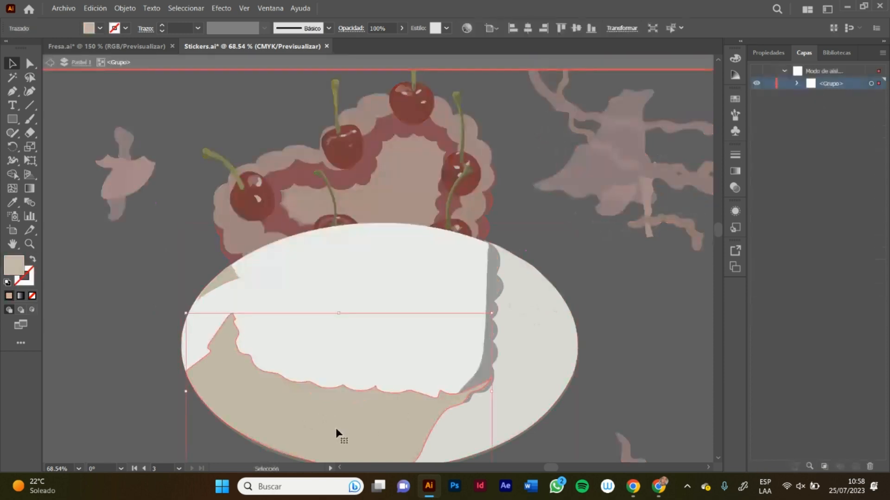
{"action": "key", "text": "Delete"}
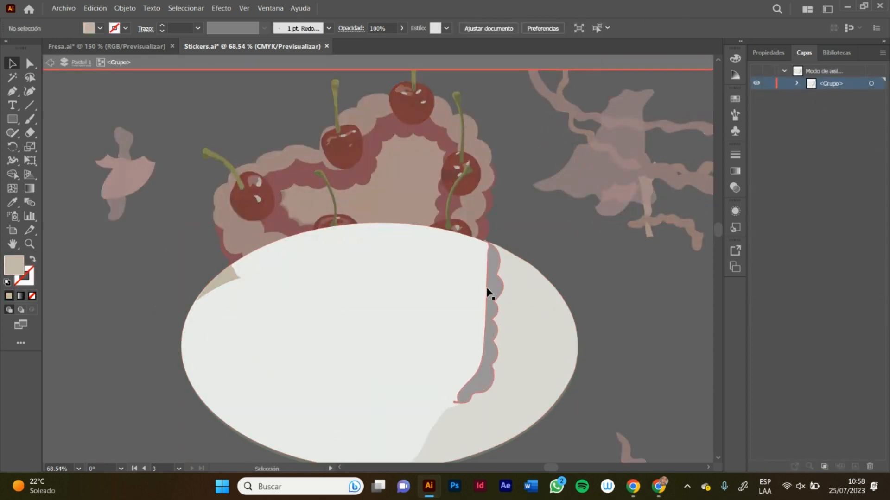
{"action": "left_click", "coordinate": [493, 294]}
{"action": "key", "text": "Delete"}
{"action": "key", "text": "a"}
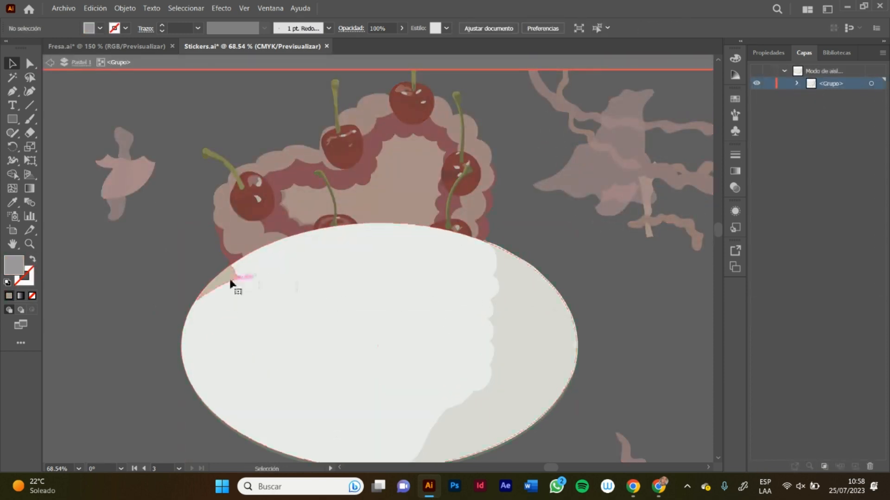
{"action": "left_click", "coordinate": [234, 281]}
{"action": "key", "text": "Delete"}
{"action": "left_click", "coordinate": [513, 318]}
{"action": "key", "text": "Delete"}
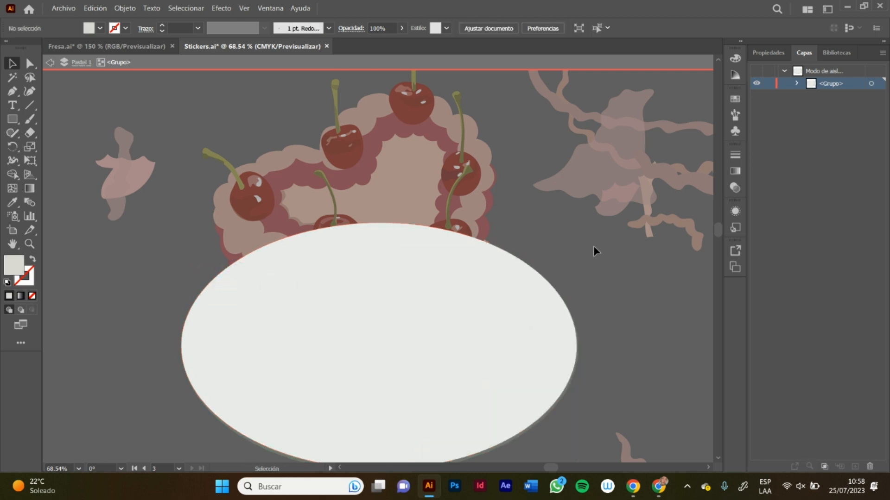
{"action": "double_click", "coordinate": [591, 251]}
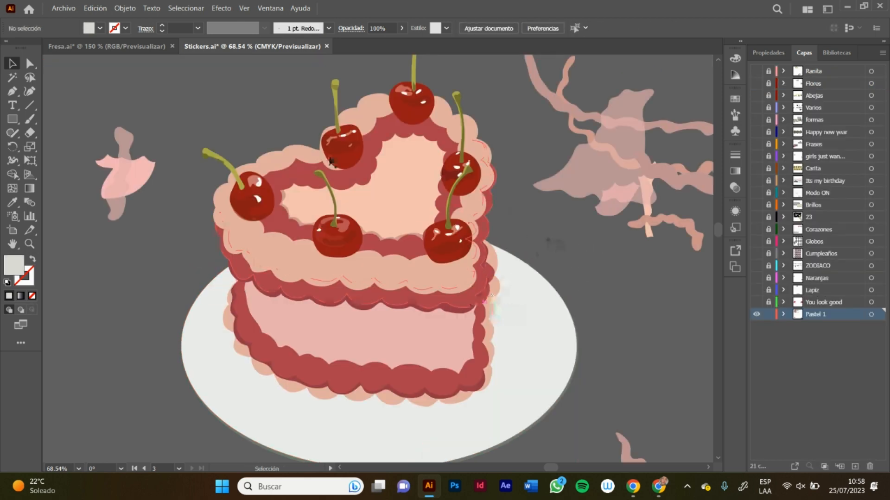
Step: Move the dark red shading strip under the upper tier's piping to the canvas above the cake and exit isolation
{"action": "left_click", "coordinate": [487, 274]}
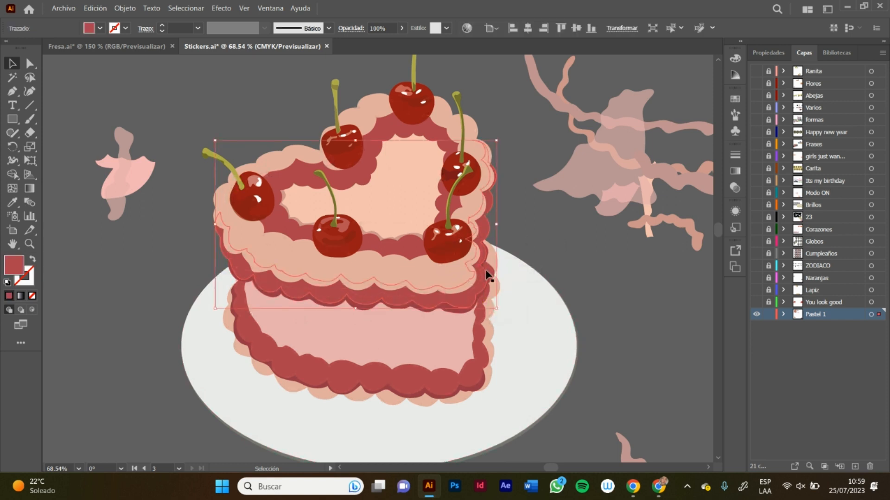
{"action": "double_click", "coordinate": [448, 313]}
{"action": "left_click_drag", "start_coordinate": [449, 313], "coordinate": [610, 85]}
{"action": "left_click", "coordinate": [531, 248]}
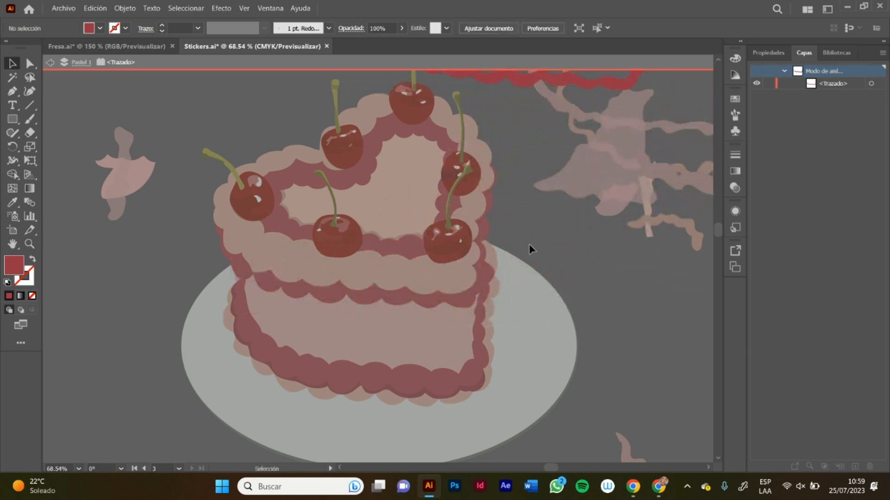
{"action": "double_click", "coordinate": [532, 237]}
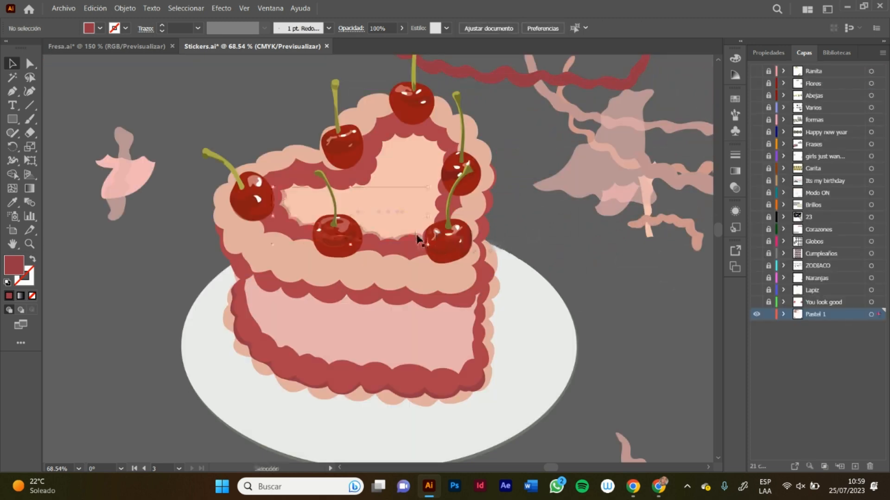
Step: Move the remaining shading along the inner edge of the heart-shaped top onto the canvas and deselect it
{"action": "left_click_drag", "start_coordinate": [422, 245], "coordinate": [716, 125]}
{"action": "left_click", "coordinate": [532, 237]}
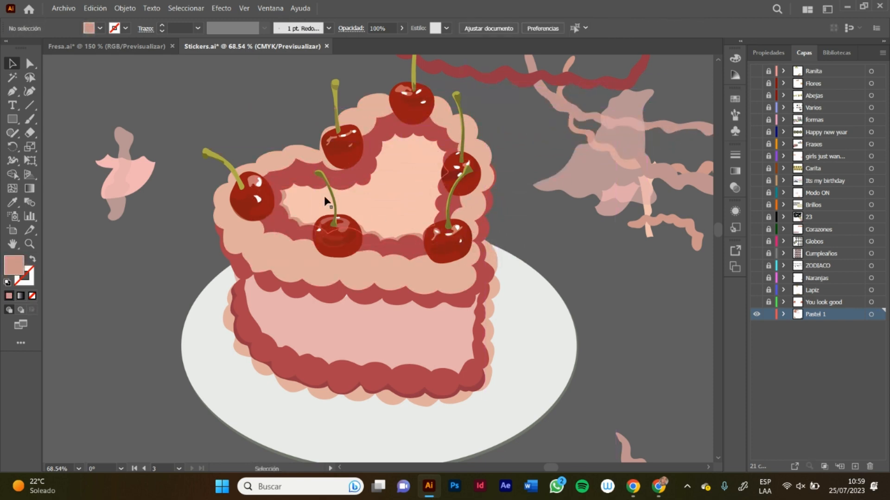
{"action": "left_click_drag", "start_coordinate": [288, 213], "coordinate": [601, 149]}
{"action": "left_click", "coordinate": [532, 251]}
Step: Separate the translucent shading strip from the pink highlight shape beside the cake and display the strip's properties
{"action": "key", "text": "z"}
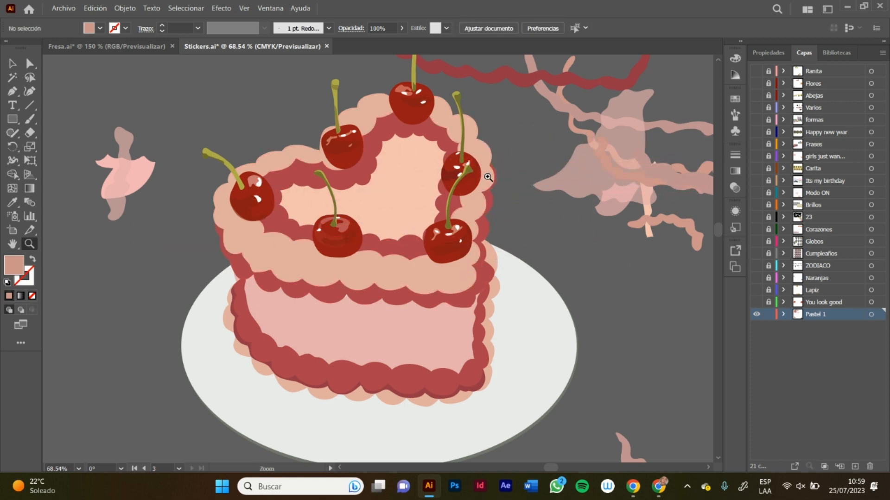
{"action": "left_click_drag", "start_coordinate": [488, 177], "coordinate": [465, 193]}
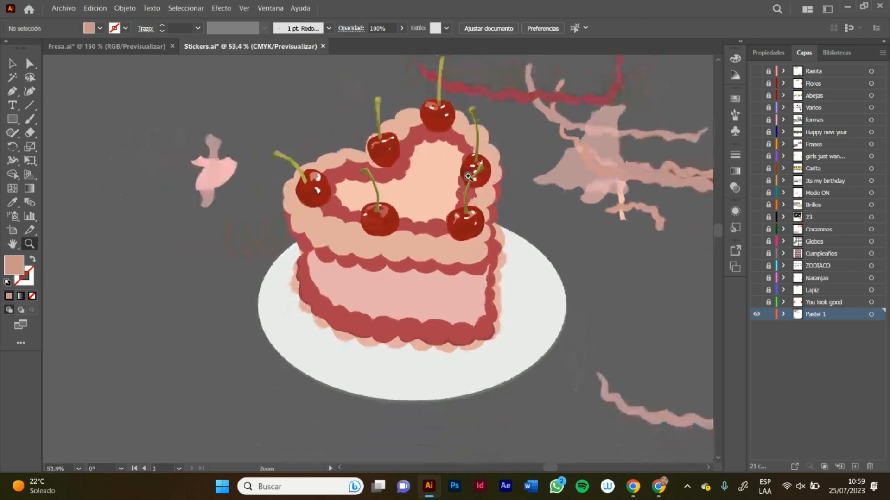
{"action": "left_click", "coordinate": [12, 64]}
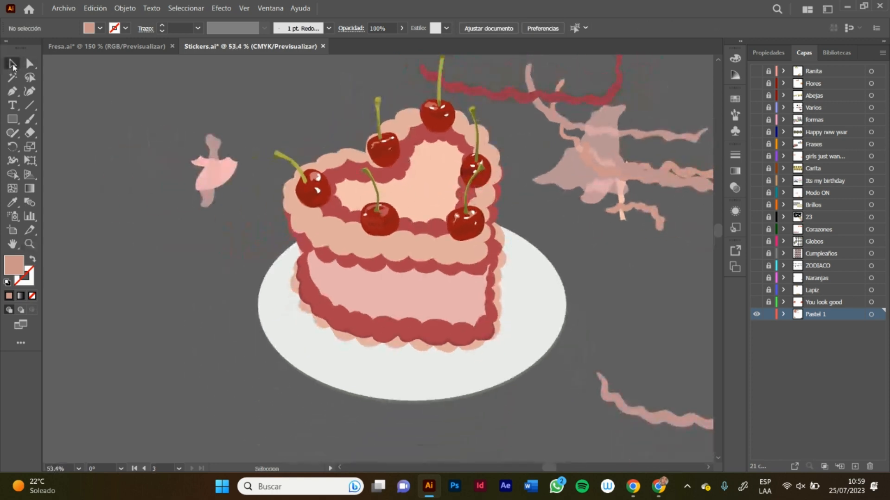
{"action": "left_click_drag", "start_coordinate": [215, 143], "coordinate": [301, 77]}
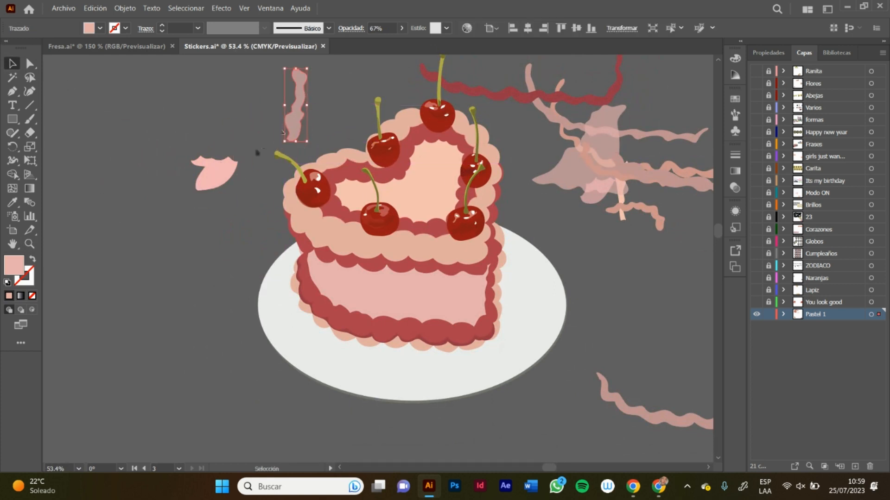
{"action": "left_click", "coordinate": [768, 53]}
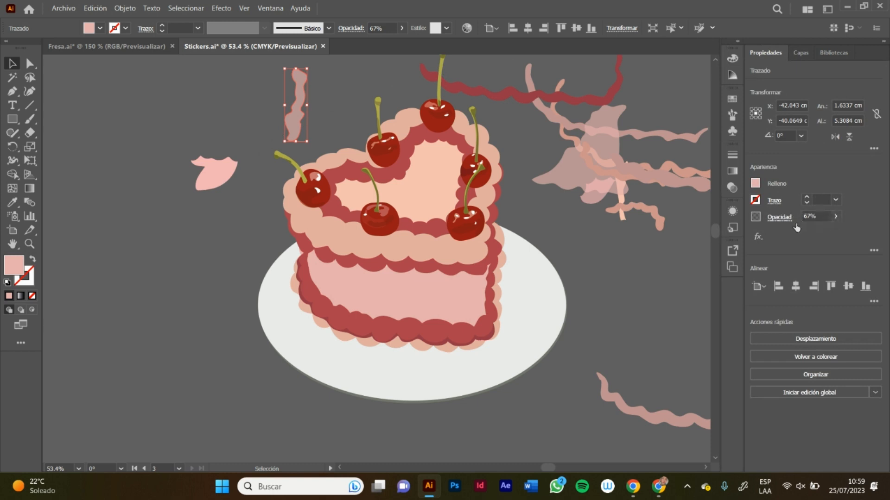
Step: Raise the translucent shading strip's opacity to 100% and move it from above the cake onto the heart-shaped top
{"action": "left_click", "coordinate": [836, 218]}
{"action": "left_click_drag", "start_coordinate": [818, 232], "coordinate": [857, 238]}
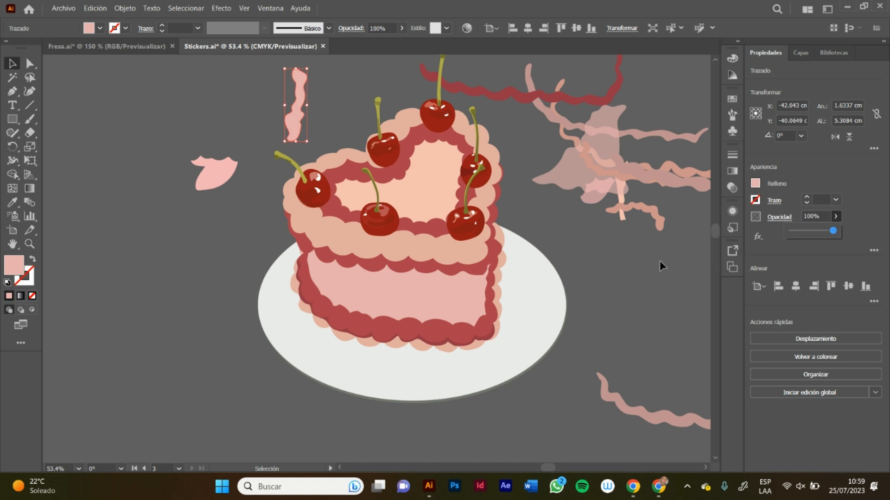
{"action": "left_click", "coordinate": [338, 122]}
{"action": "left_click_drag", "start_coordinate": [297, 122], "coordinate": [464, 204]}
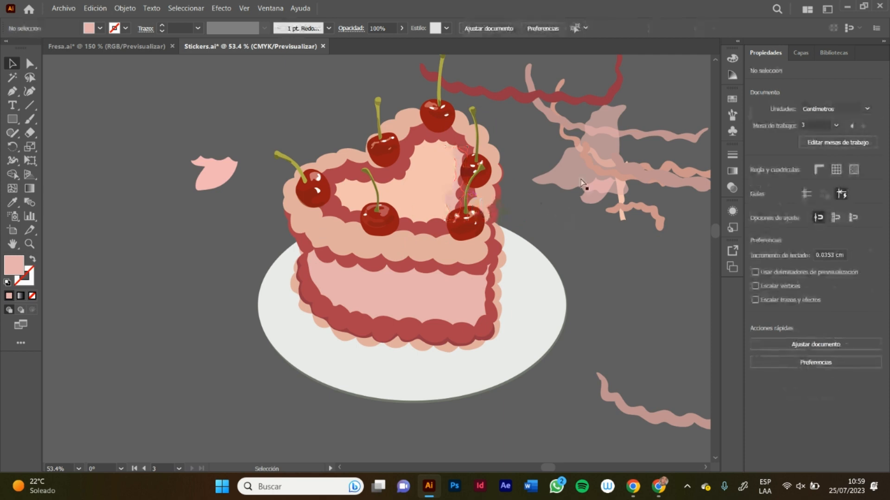
Step: Undo the cake's disassembly back through the deleted plate shadows and the piping shading moved onto the canvas
{"action": "key", "text": "ctrl+z"}
{"action": "key", "text": "ctrl+z"}
{"action": "key", "text": "ctrl+z"}
{"action": "key", "text": "ctrl+z"}
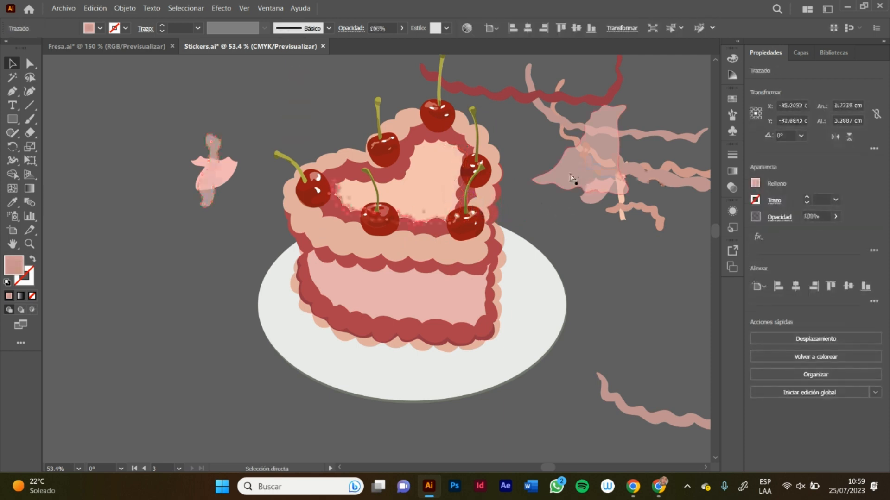
{"action": "double_click", "coordinate": [569, 181]}
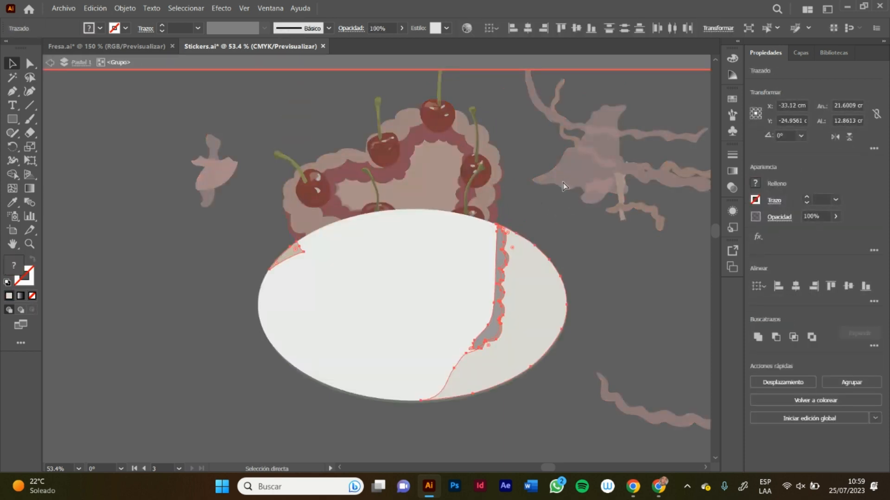
{"action": "double_click", "coordinate": [550, 219]}
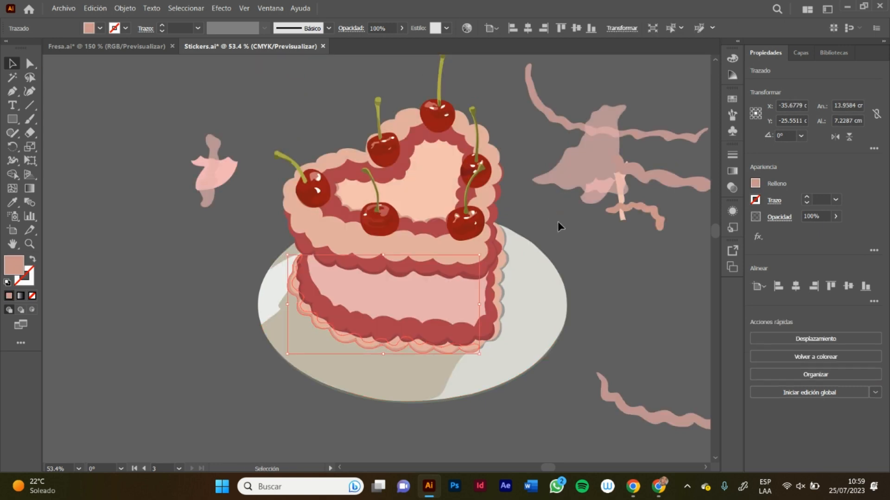
{"action": "key", "text": "ctrl+z"}
{"action": "key", "text": "ctrl+z"}
{"action": "key", "text": "ctrl+z"}
{"action": "key", "text": "ctrl+z"}
{"action": "key", "text": "ctrl+z"}
{"action": "key", "text": "ctrl+z"}
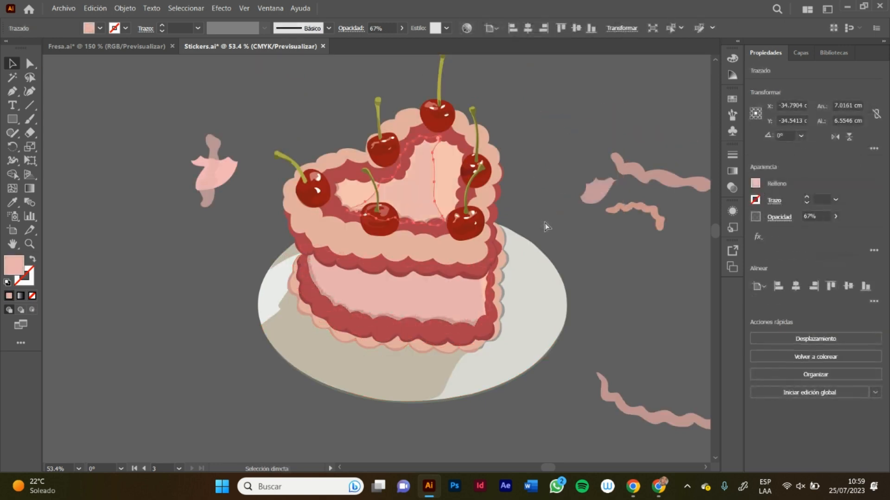
Step: Undo the remaining shape moves until all pink highlights and shading strips are back on the cake, and deselect
{"action": "key", "text": "ctrl+z"}
{"action": "key", "text": "ctrl+z"}
{"action": "key", "text": "ctrl+z"}
{"action": "key", "text": "ctrl+z"}
{"action": "key", "text": "ctrl+z"}
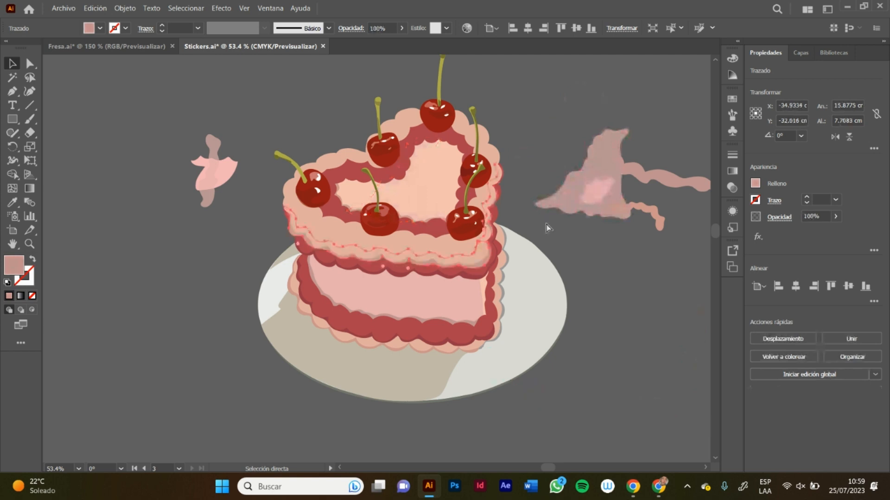
{"action": "key", "text": "v"}
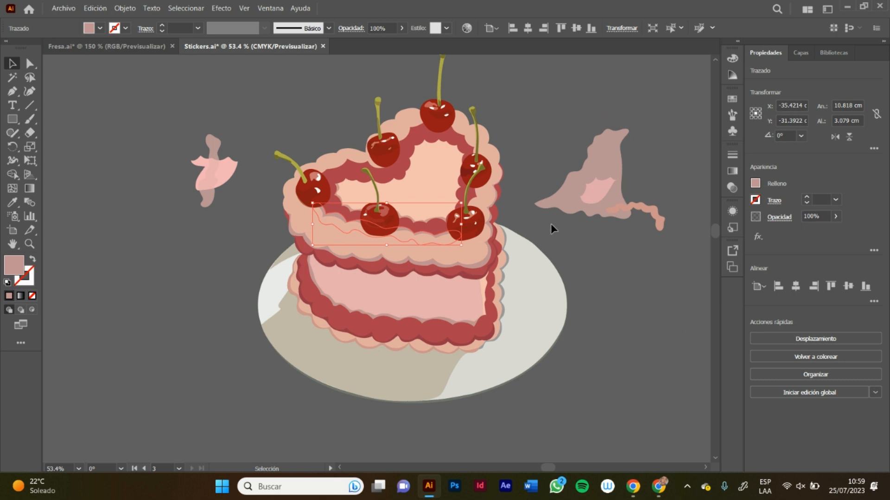
{"action": "key", "text": "ctrl+z"}
{"action": "key", "text": "ctrl+z"}
{"action": "key", "text": "ctrl+z"}
{"action": "key", "text": "ctrl+z"}
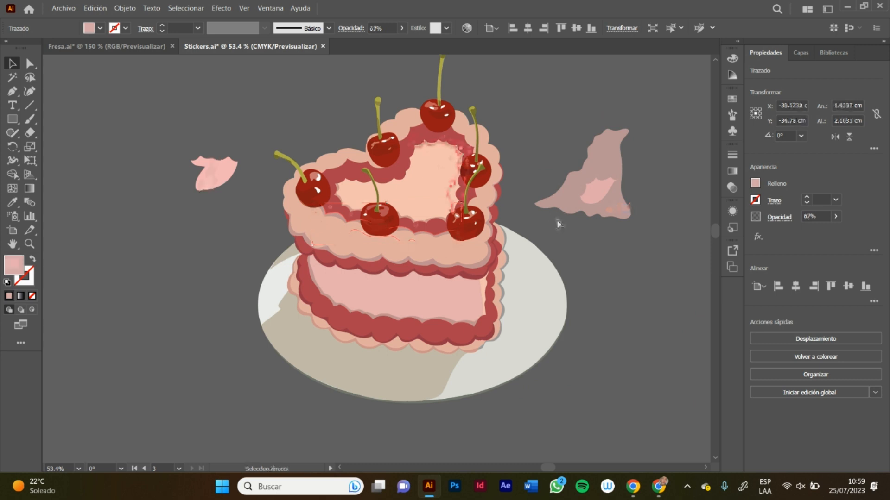
{"action": "key", "text": "ctrl+z"}
{"action": "key", "text": "ctrl+z"}
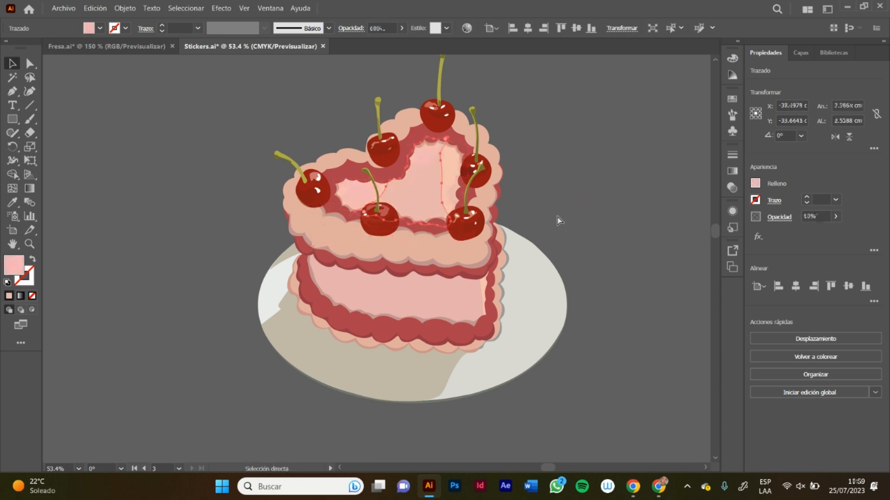
{"action": "left_click", "coordinate": [563, 179]}
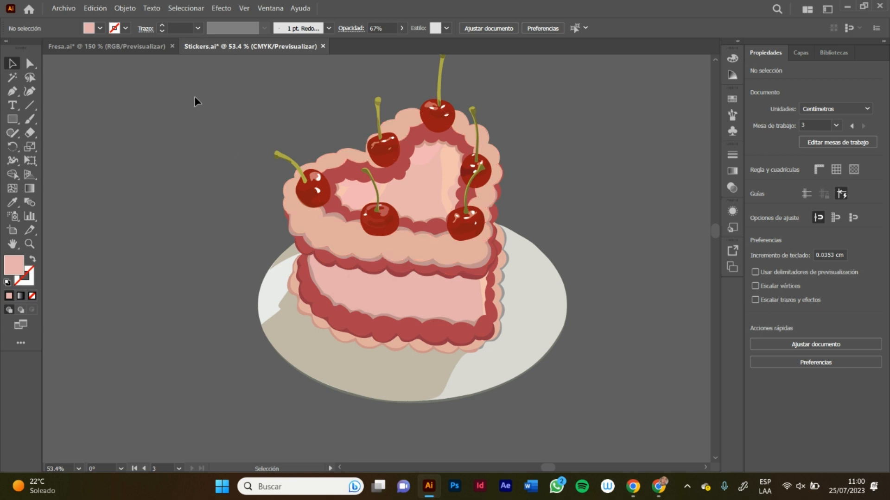
Step: Examine the flat highlight and shadow shapes in the cherry group at the far left of the cake's top
{"action": "key", "text": "z"}
{"action": "left_click_drag", "start_coordinate": [291, 183], "coordinate": [429, 115]}
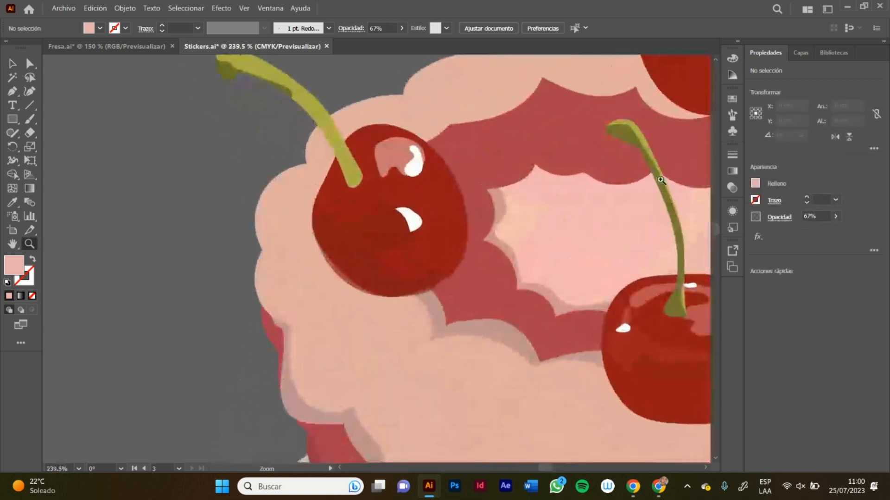
{"action": "left_click", "coordinate": [715, 61]}
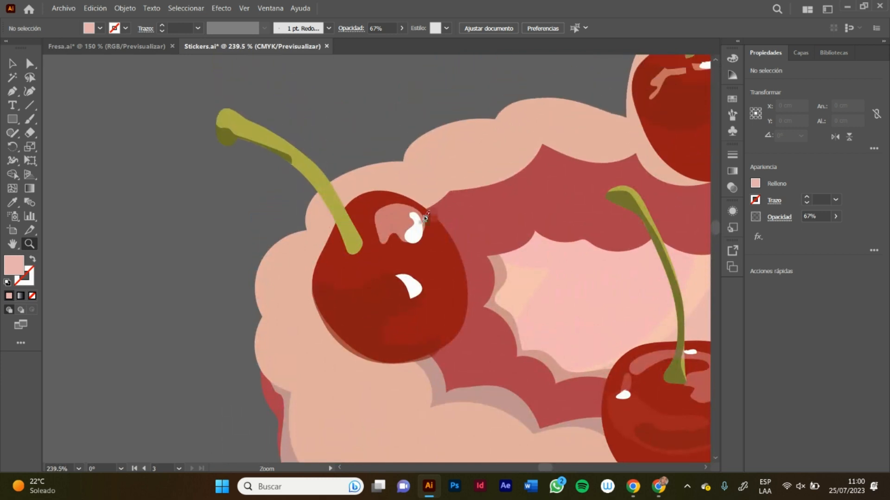
{"action": "key", "text": "v"}
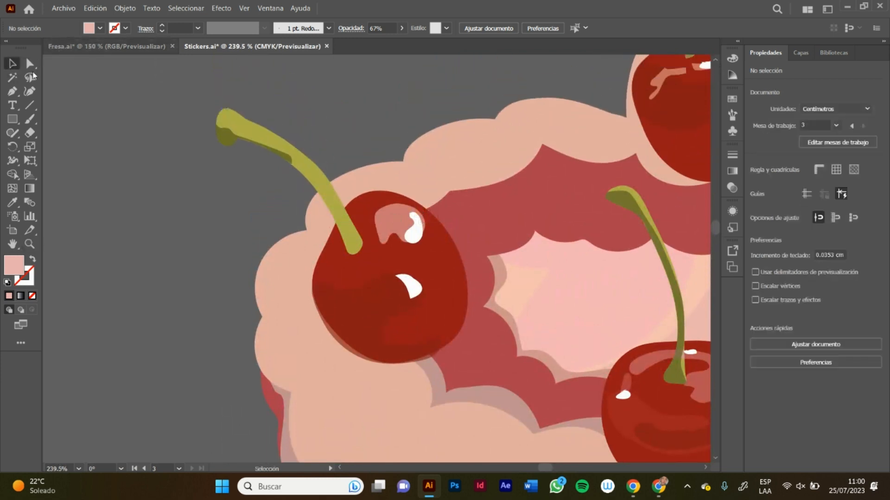
{"action": "left_click", "coordinate": [390, 226]}
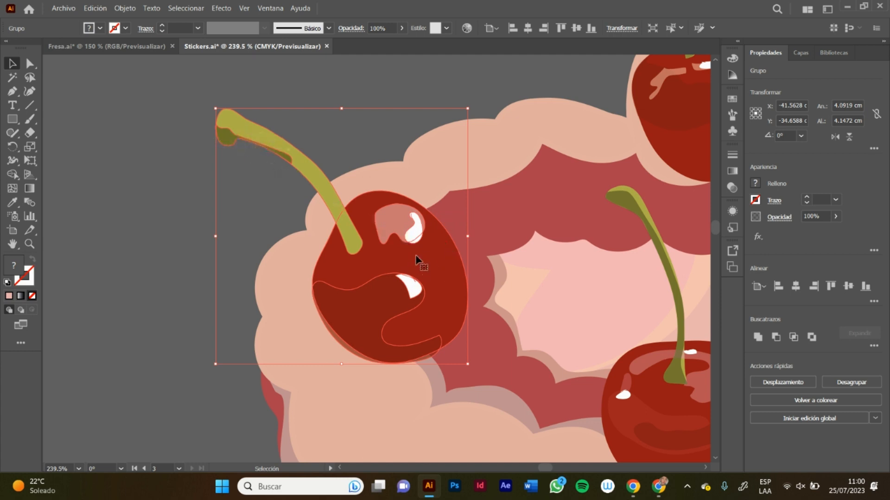
{"action": "left_click", "coordinate": [381, 128]}
{"action": "key", "text": "z"}
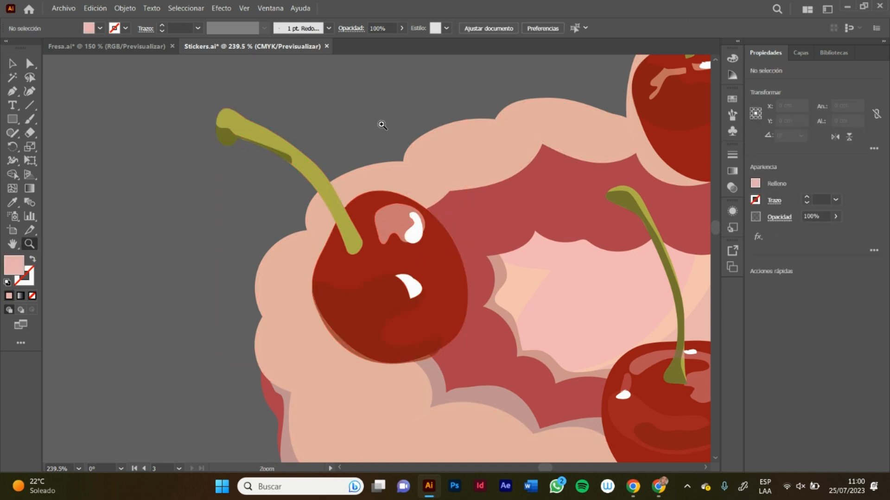
{"action": "left_click", "coordinate": [379, 123], "text": "alt"}
{"action": "left_click_drag", "start_coordinate": [321, 183], "coordinate": [395, 243]}
{"action": "left_click_drag", "start_coordinate": [606, 175], "coordinate": [570, 184]}
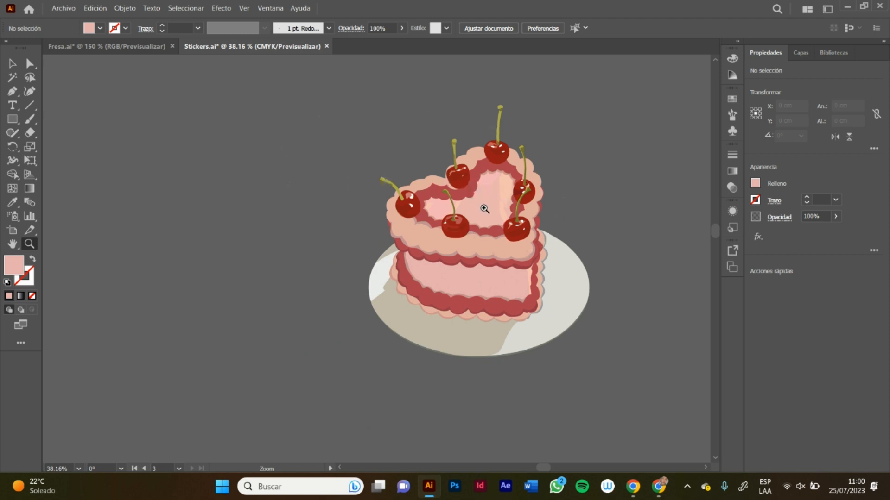
Step: Compare the character illustration and gradient spheres in Fresa.ai with the flat-shaded cake in Stickers.ai
{"action": "left_click", "coordinate": [139, 46]}
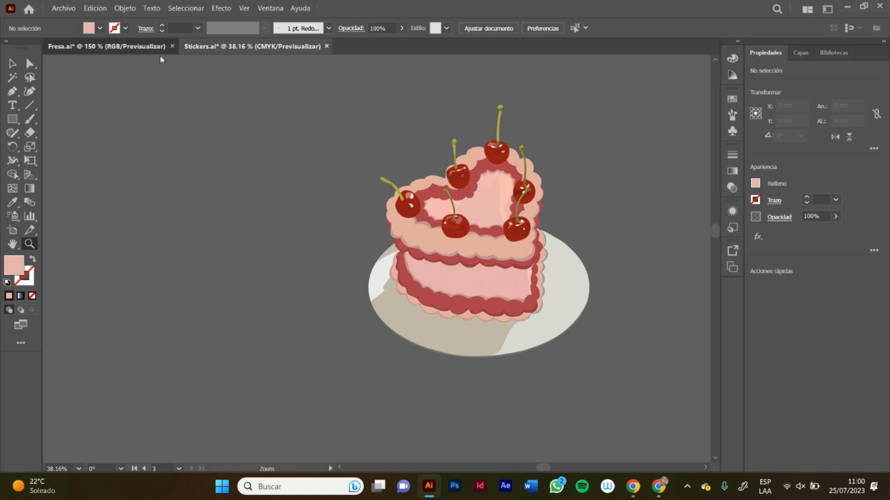
{"action": "left_click_drag", "start_coordinate": [393, 174], "coordinate": [311, 171]}
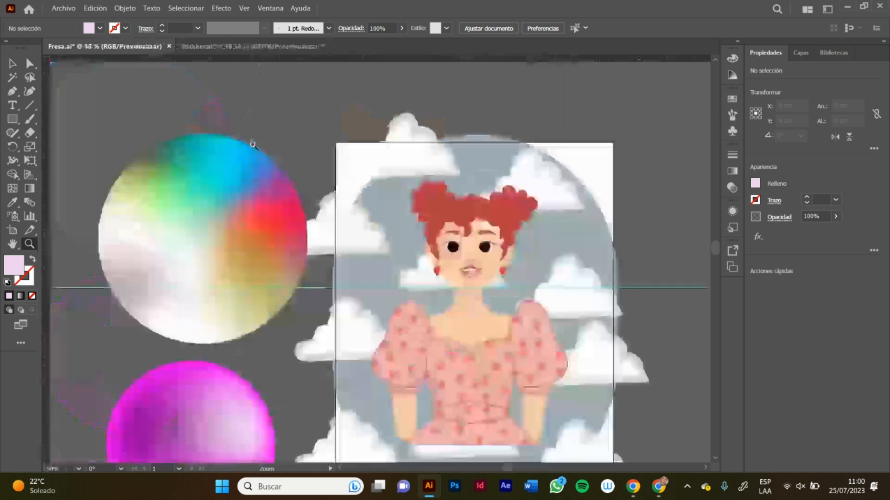
{"action": "left_click_drag", "start_coordinate": [221, 228], "coordinate": [247, 329]}
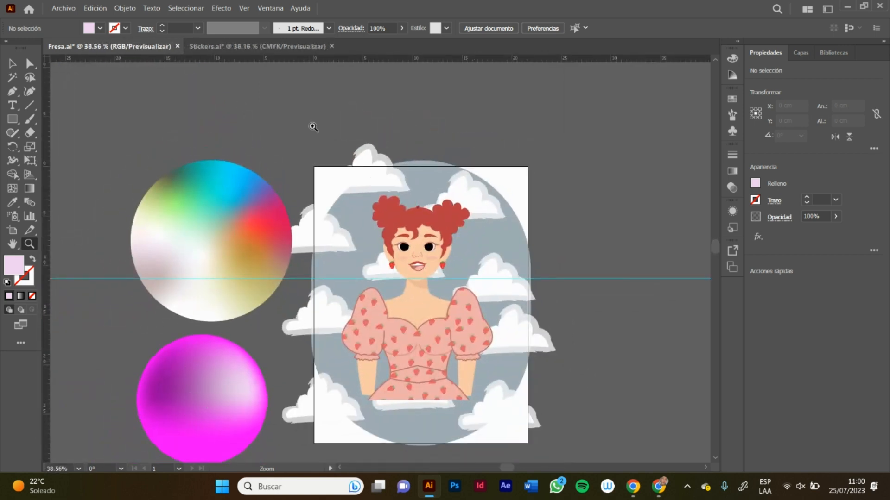
{"action": "left_click", "coordinate": [242, 47]}
{"action": "left_click_drag", "start_coordinate": [498, 199], "coordinate": [593, 163]}
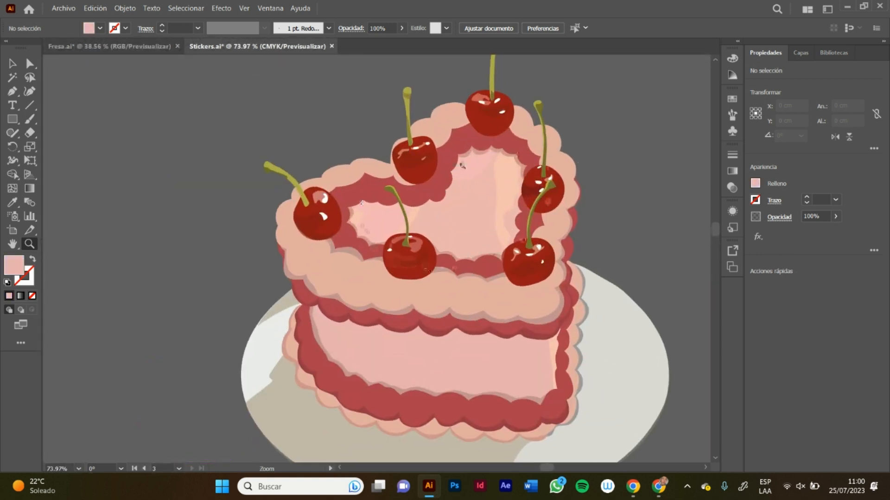
{"action": "left_click_drag", "start_coordinate": [505, 185], "coordinate": [407, 237]}
{"action": "left_click_drag", "start_coordinate": [344, 220], "coordinate": [430, 218]}
{"action": "left_click_drag", "start_coordinate": [637, 161], "coordinate": [533, 193]}
{"action": "left_click_drag", "start_coordinate": [476, 214], "coordinate": [397, 248]}
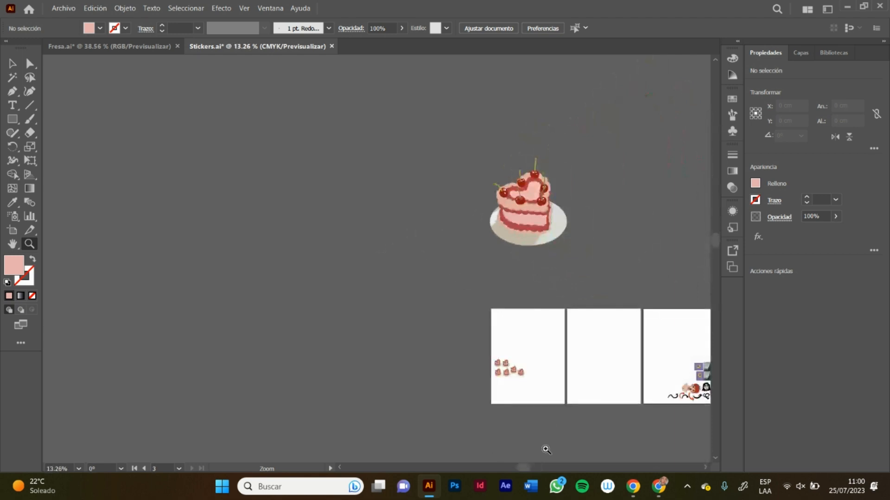
{"action": "left_click_drag", "start_coordinate": [527, 467], "coordinate": [548, 465]}
{"action": "left_click_drag", "start_coordinate": [396, 184], "coordinate": [553, 146]}
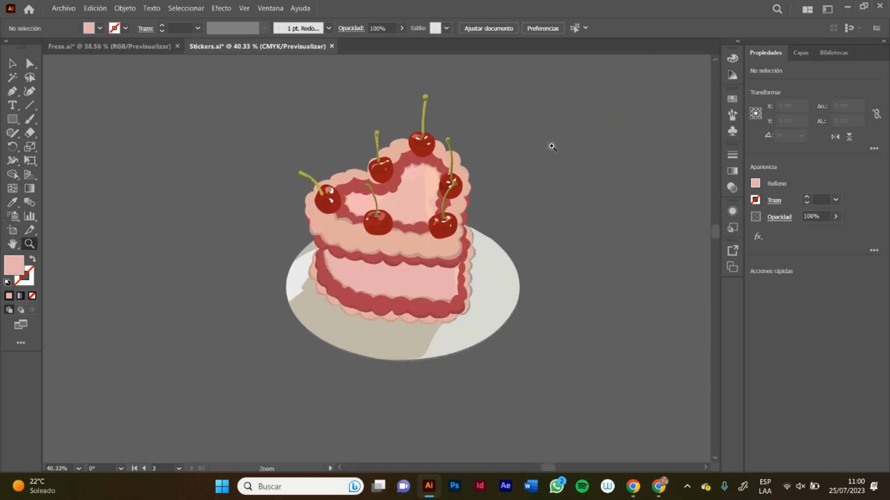
Step: In Fresa.ai, hide the cloud background and the gradient spheres on Capa 7, and unlock the Rostro and Cuerpo layers
{"action": "left_click", "coordinate": [144, 46]}
{"action": "key", "text": "v"}
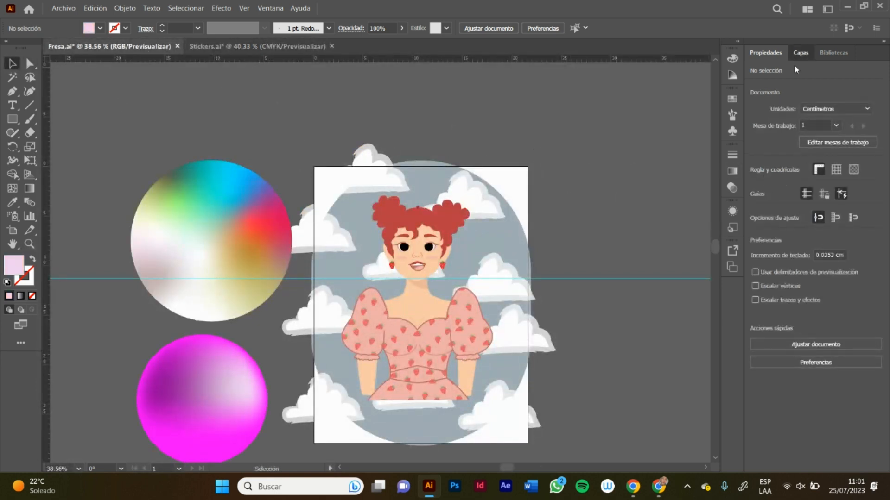
{"action": "left_click", "coordinate": [800, 53]}
{"action": "left_click", "coordinate": [756, 144]}
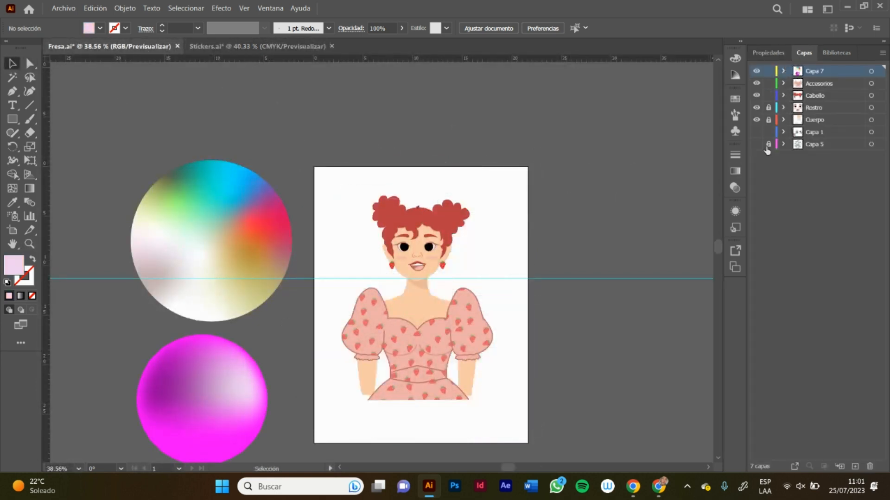
{"action": "left_click", "coordinate": [756, 71]}
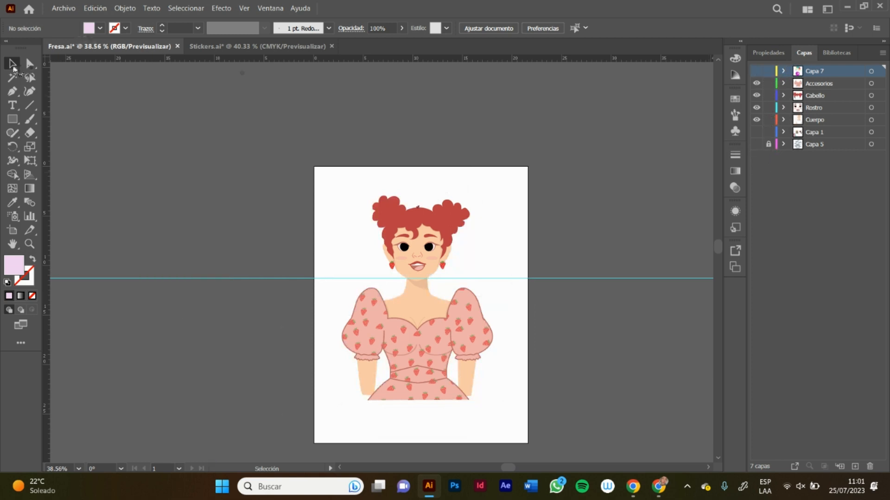
Step: Lock the guides and select the whole character artwork without the horizontal guide
{"action": "key", "text": "ctrl+a"}
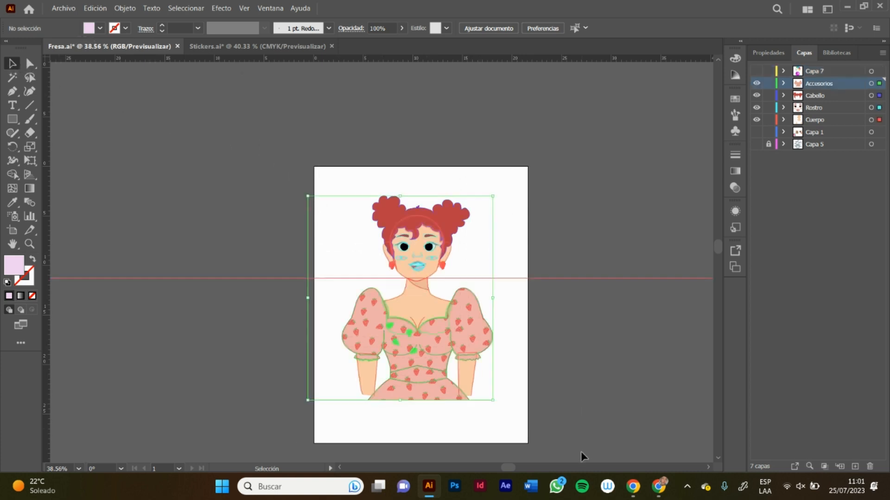
{"action": "left_click", "coordinate": [485, 139]}
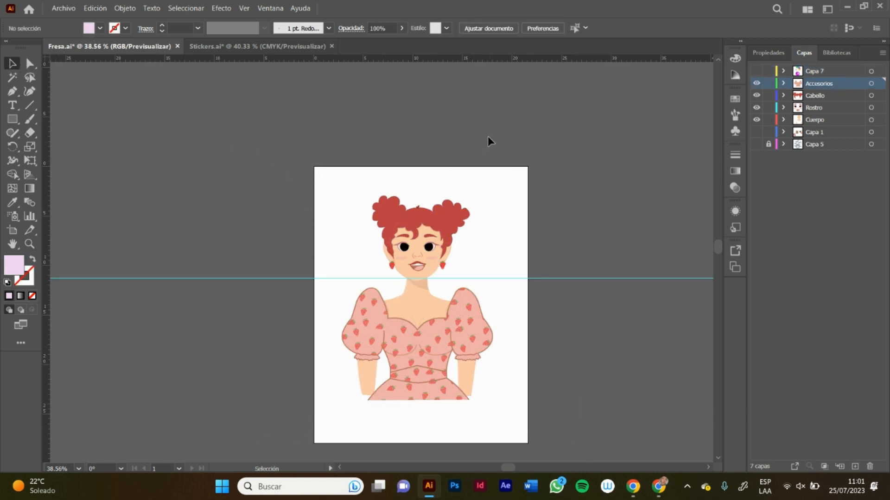
{"action": "right_click", "coordinate": [480, 143]}
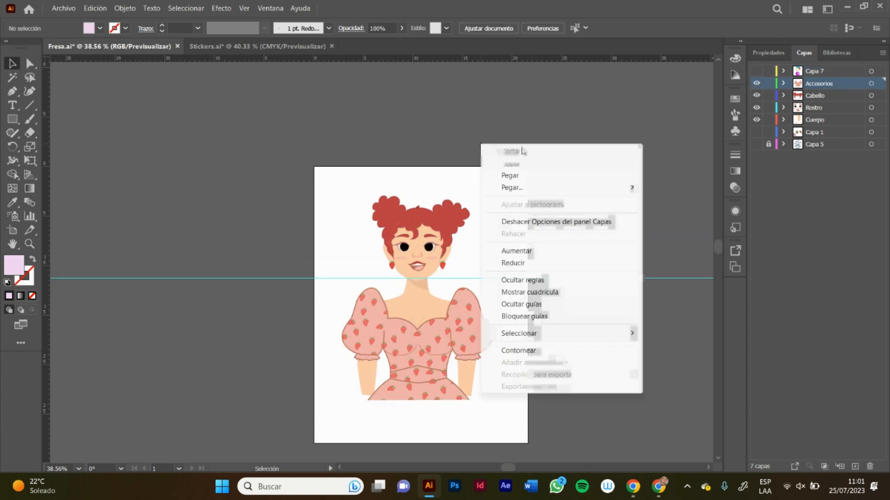
{"action": "left_click", "coordinate": [530, 317]}
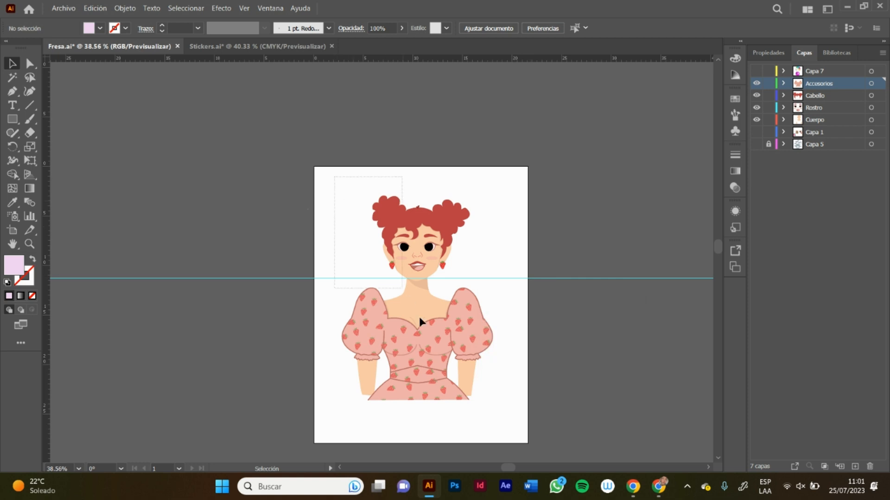
{"action": "key", "text": "ctrl+a"}
{"action": "key", "text": "ctrl+shift+b"}
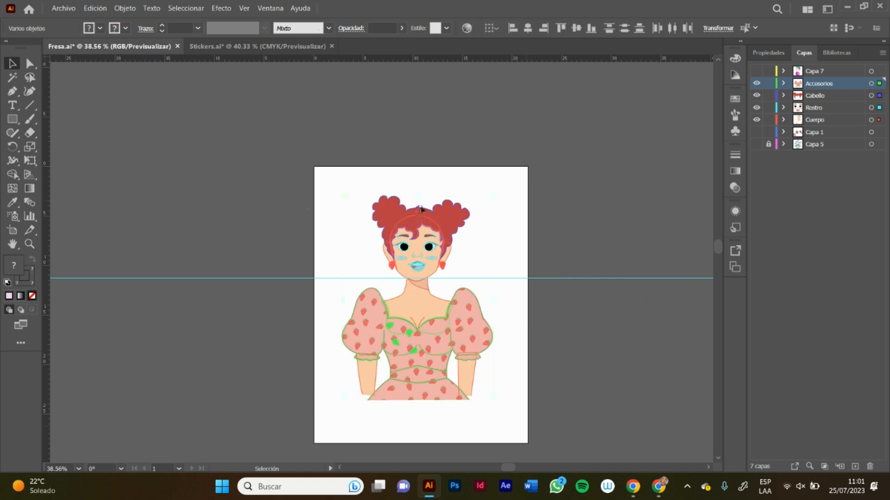
{"action": "key", "text": "ctrl+shift+b"}
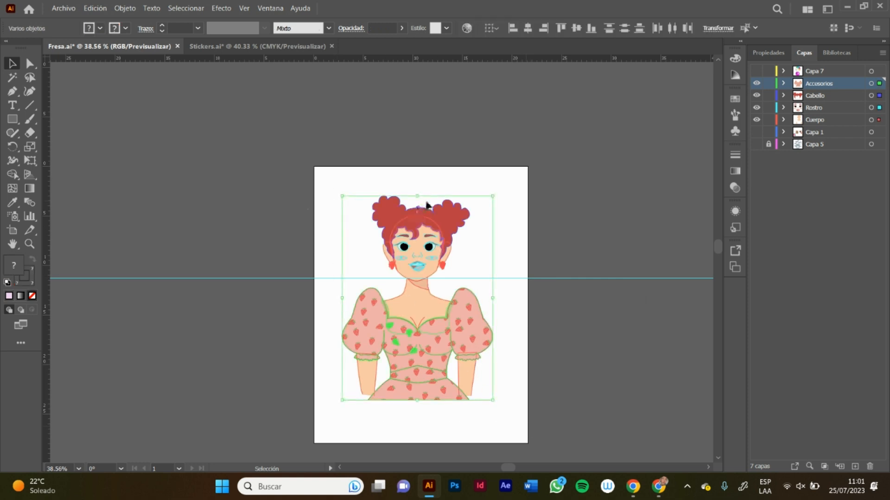
Step: Close the Stickers.ai document and switch to Photoshop
{"action": "left_click", "coordinate": [332, 47]}
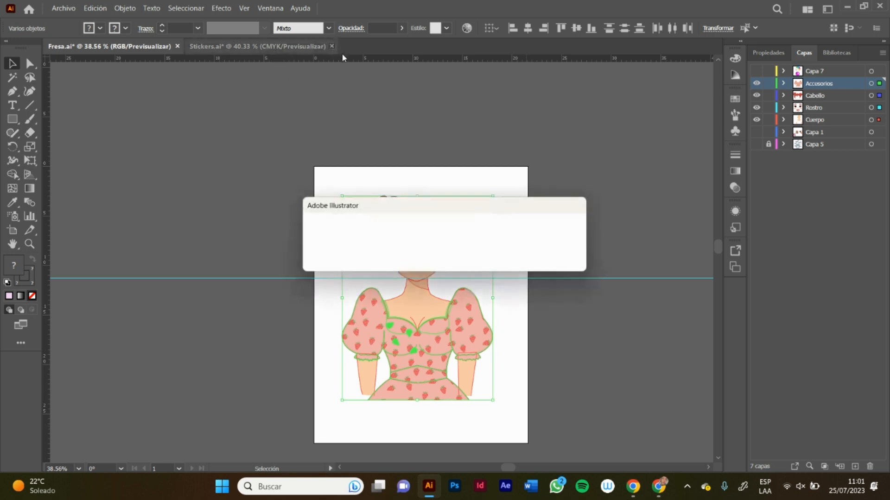
{"action": "left_click", "coordinate": [505, 258]}
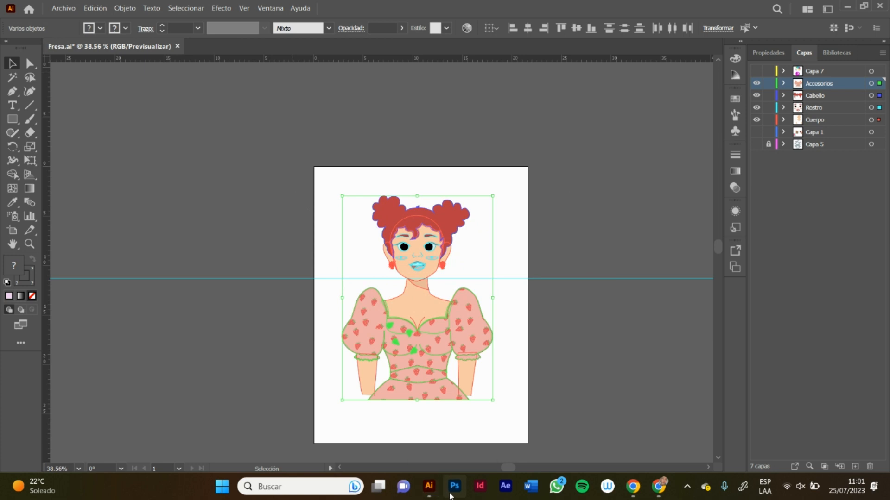
{"action": "mouse_move", "coordinate": [654, 478]}
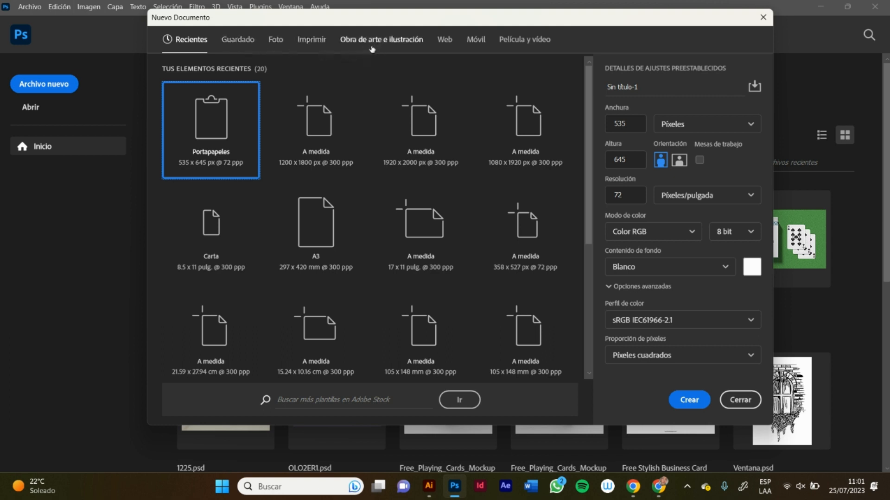
Step: Create a print document from the Carta preset in CMYK colour, measured in centimetres at 21.59 × 27.94 cm and 300 ppi
{"action": "left_click", "coordinate": [255, 43]}
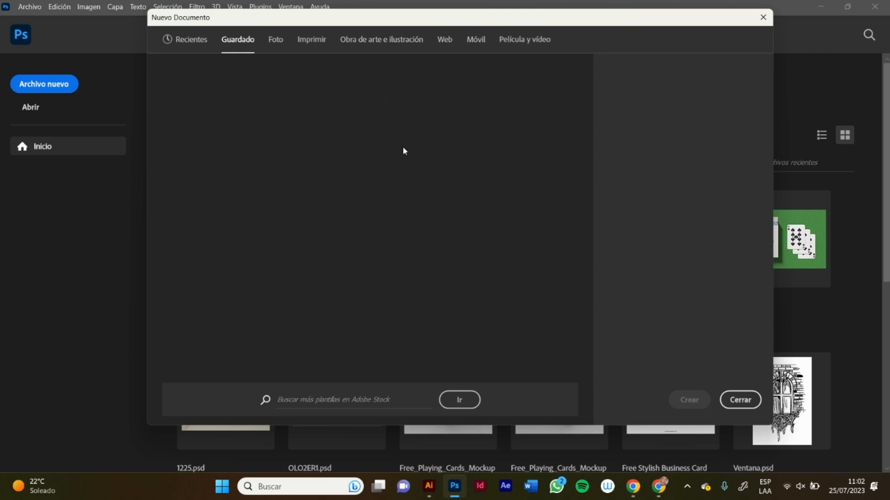
{"action": "left_click", "coordinate": [312, 43]}
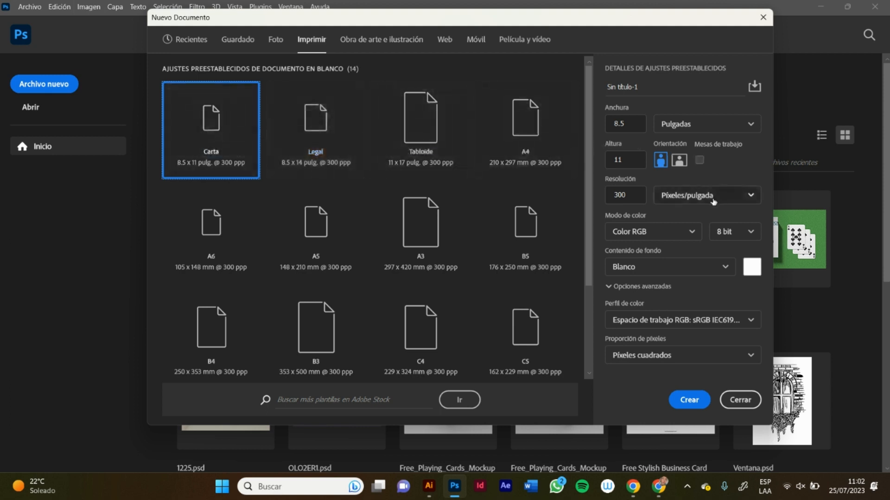
{"action": "left_click", "coordinate": [651, 232]}
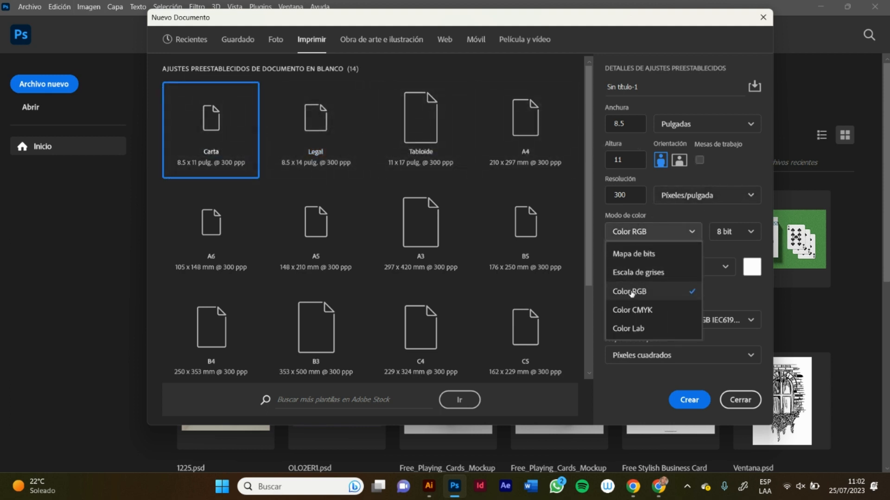
{"action": "left_click", "coordinate": [632, 309]}
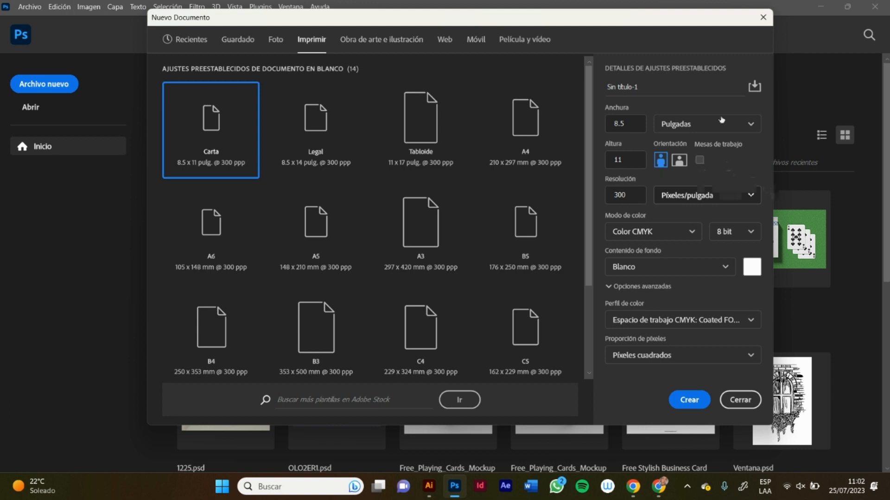
{"action": "left_click", "coordinate": [699, 124]}
{"action": "left_click", "coordinate": [679, 186]}
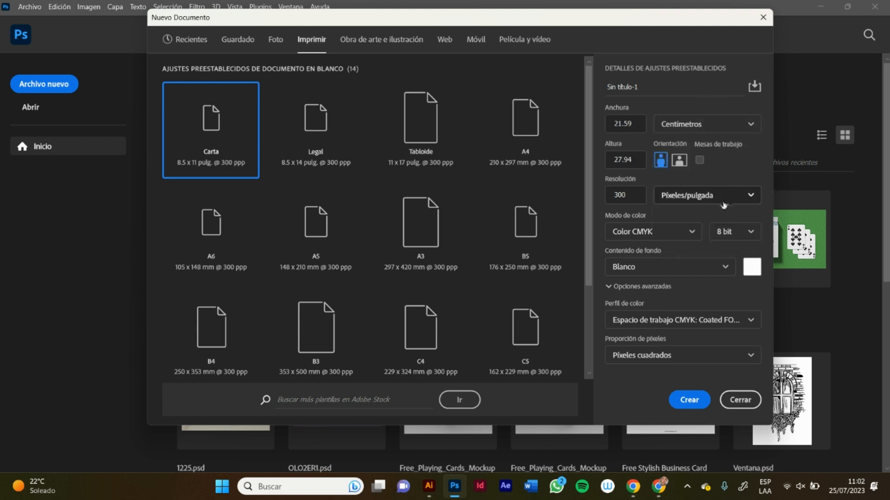
{"action": "left_click", "coordinate": [680, 406]}
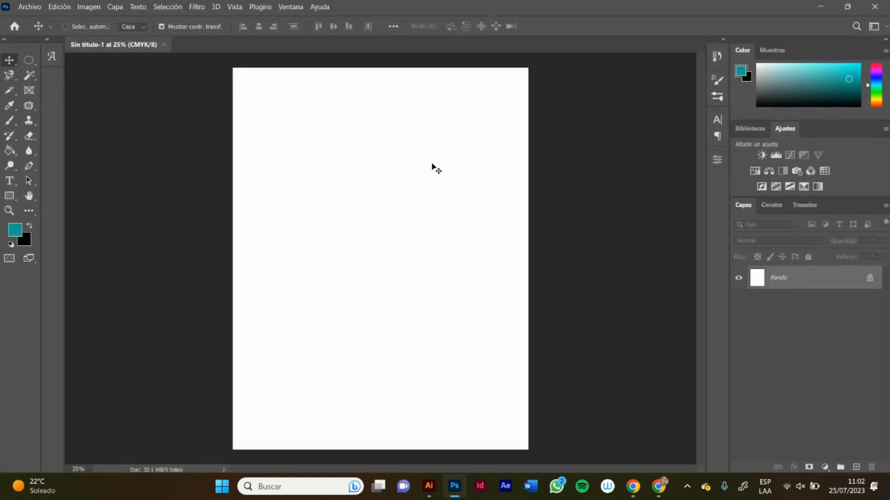
Step: Paste the copied character artwork into the blank document as a smart object (Objeto inteligente)
{"action": "key", "text": "ctrl+v"}
{"action": "left_click", "coordinate": [363, 153]}
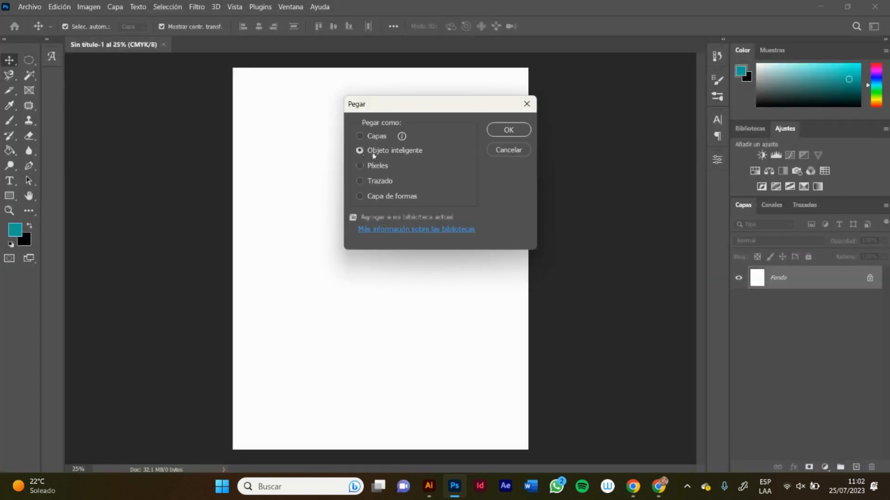
{"action": "left_click_drag", "start_coordinate": [412, 105], "coordinate": [361, 126]}
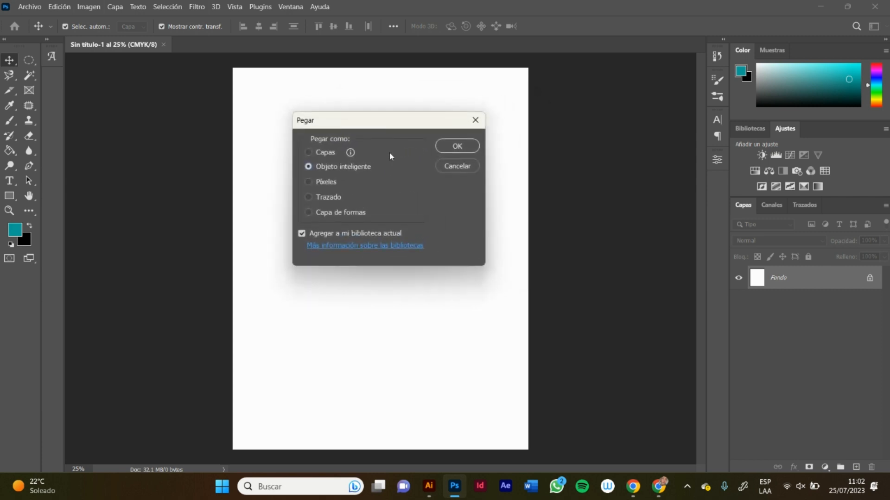
{"action": "left_click", "coordinate": [456, 147]}
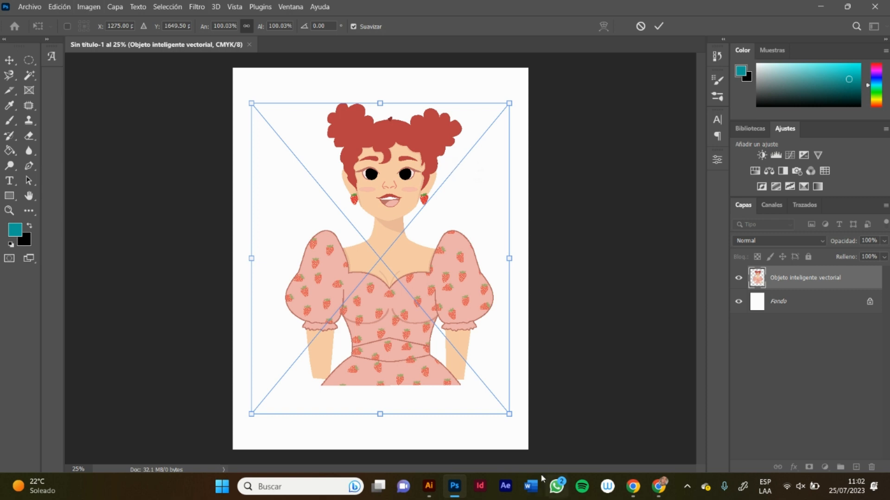
{"action": "left_click", "coordinate": [659, 487]}
{"action": "left_click", "coordinate": [555, 486]}
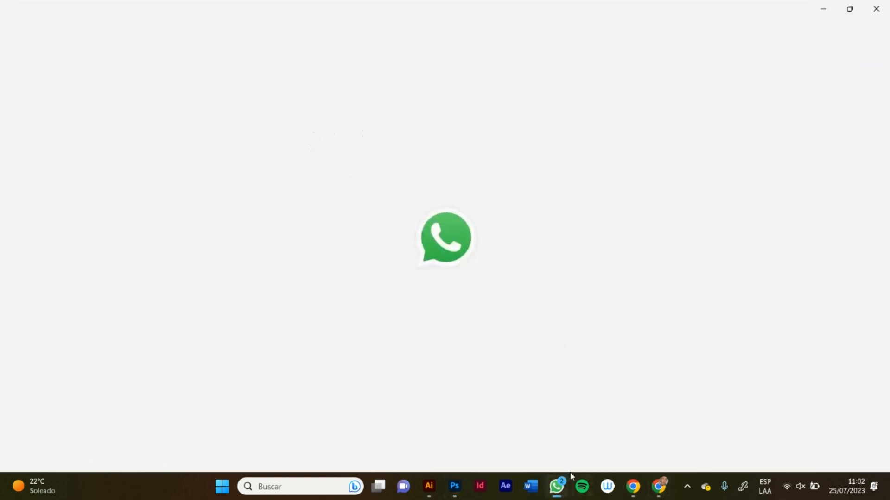
{"action": "left_click", "coordinate": [556, 486]}
{"action": "left_click", "coordinate": [429, 486]}
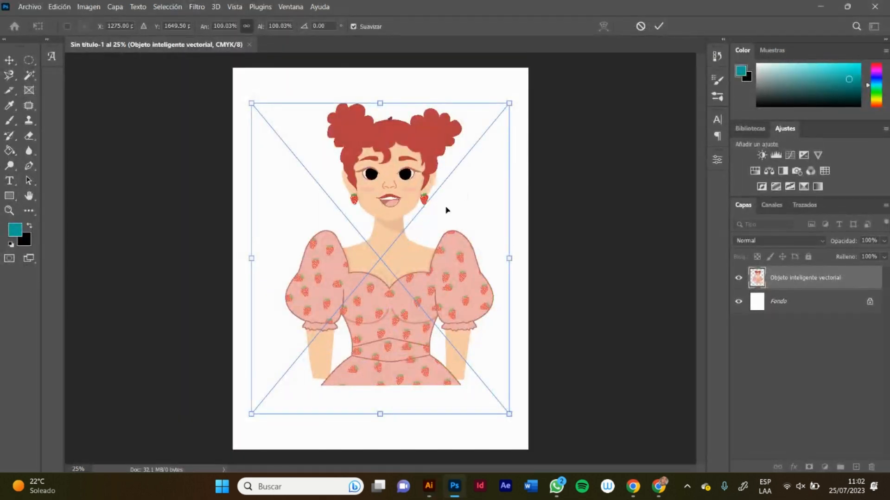
Step: Commit the placement of the character and open its smart object contents for editing in Illustrator
{"action": "key", "text": "Return"}
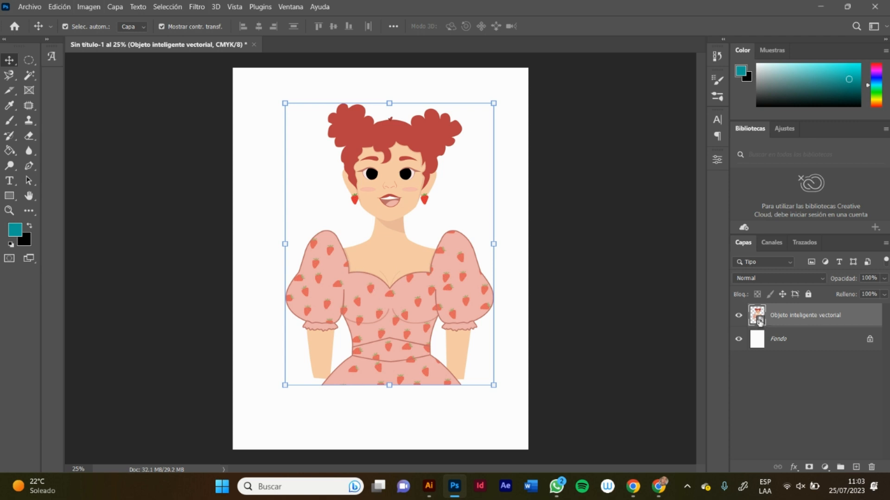
{"action": "double_click", "coordinate": [759, 323]}
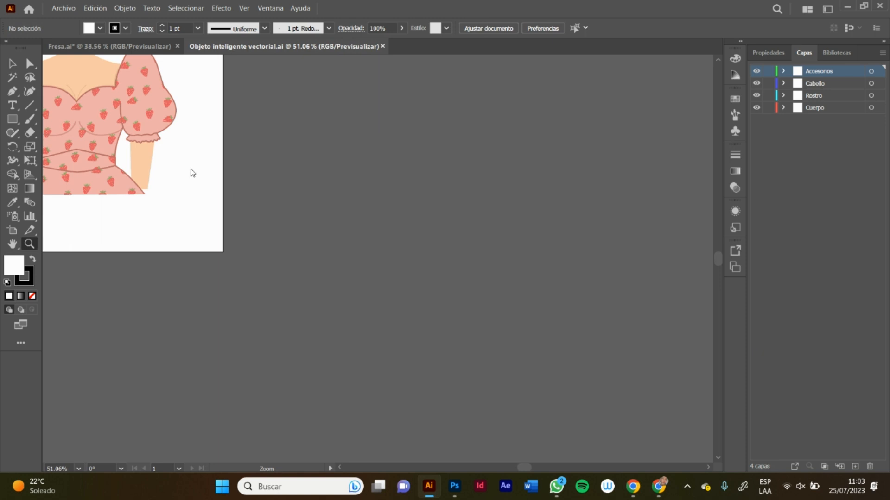
Step: Recolour the character's red hair on the Cabello layer with the fill colour 7764ff
{"action": "left_click", "coordinate": [124, 198], "text": "alt"}
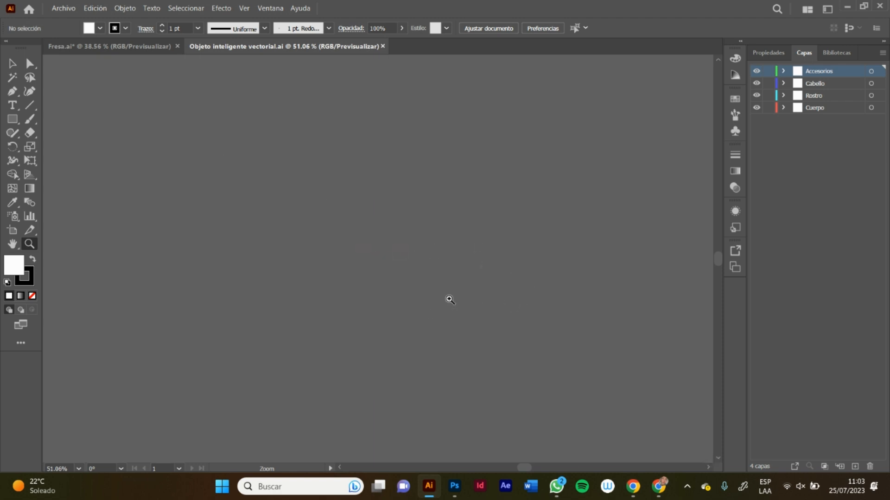
{"action": "left_click_drag", "start_coordinate": [427, 313], "coordinate": [345, 347]}
{"action": "left_click", "coordinate": [608, 442]}
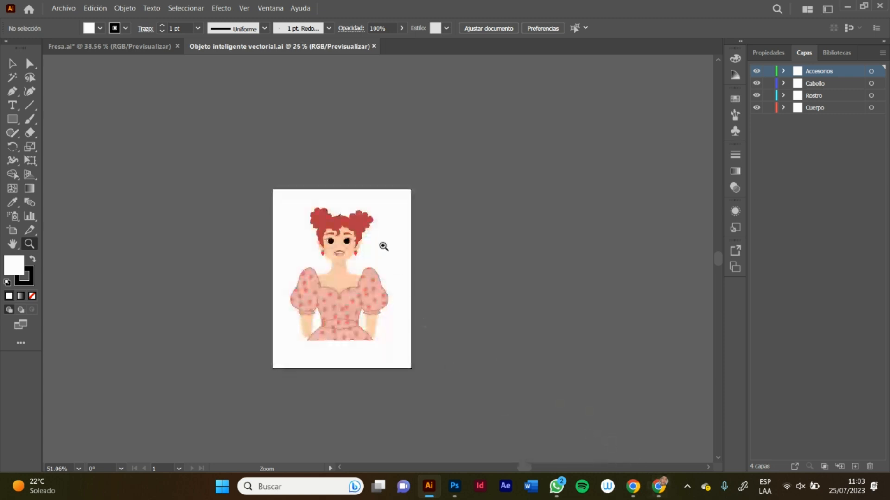
{"action": "left_click", "coordinate": [346, 218]}
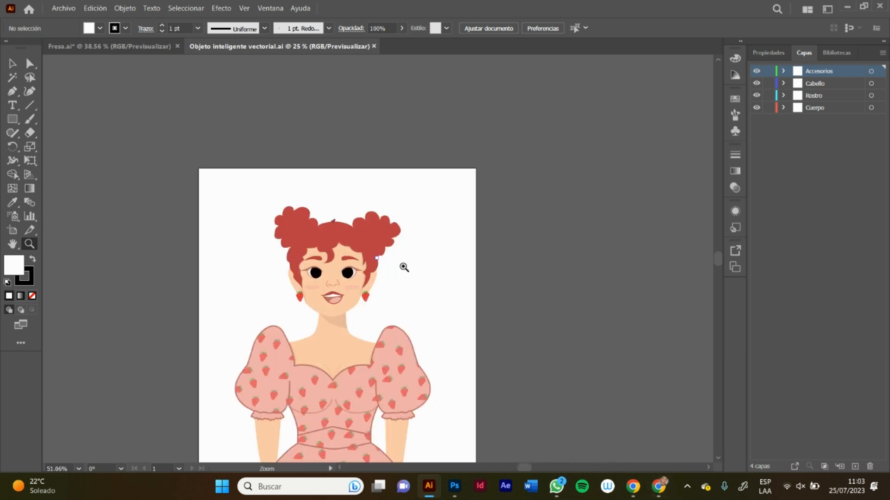
{"action": "left_click", "coordinate": [355, 244]}
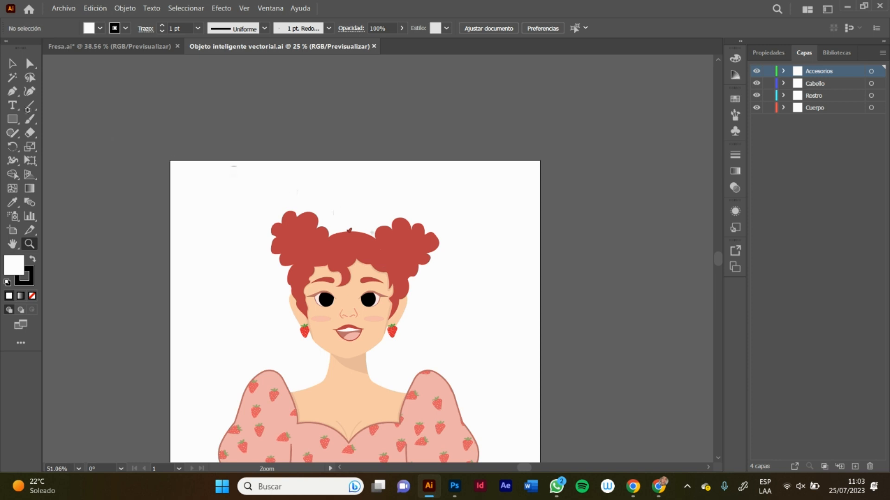
{"action": "left_click", "coordinate": [283, 188]}
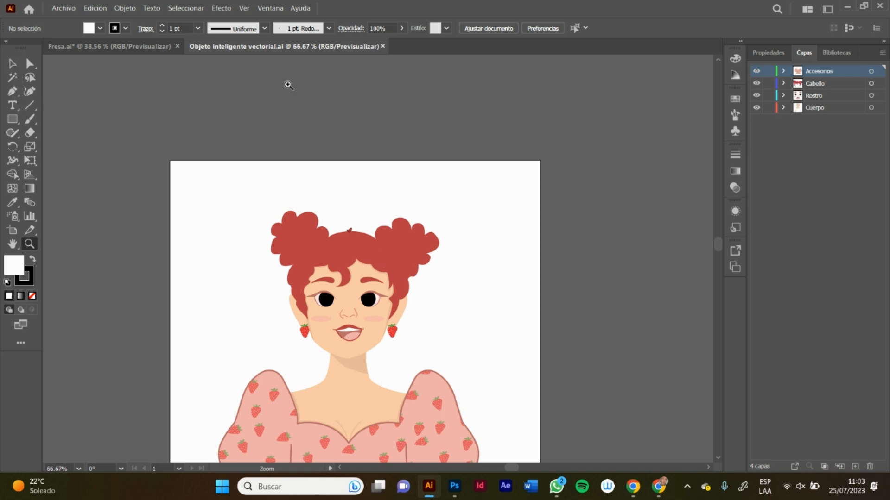
{"action": "left_click", "coordinate": [12, 63]}
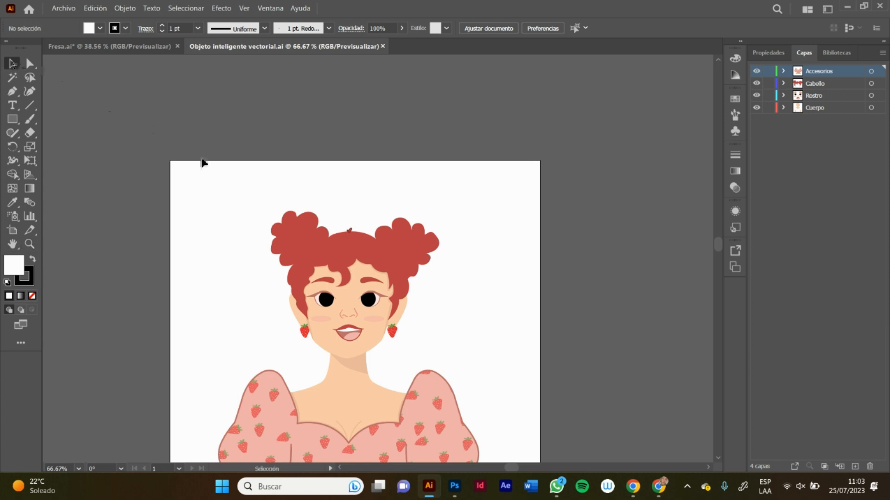
{"action": "left_click", "coordinate": [301, 242]}
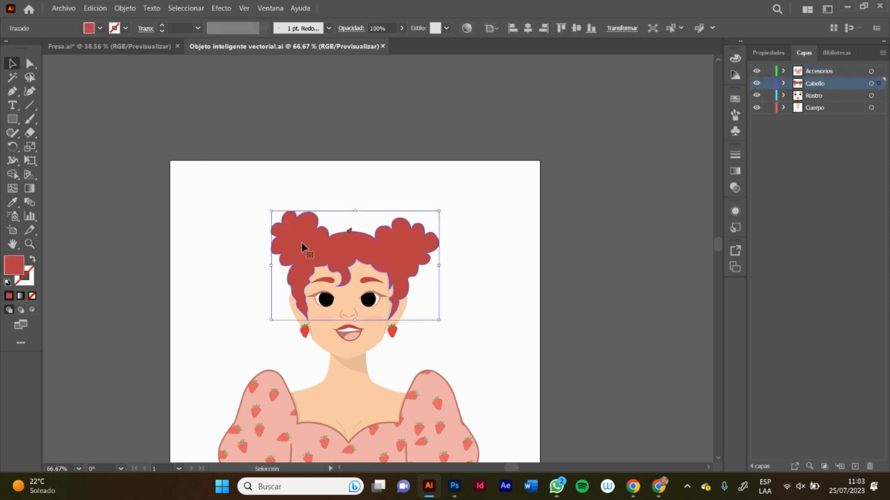
{"action": "double_click", "coordinate": [10, 270]}
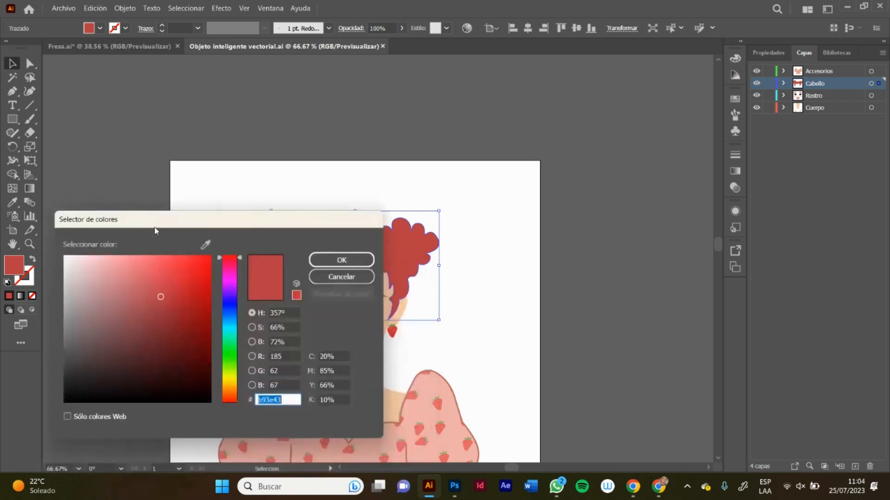
{"action": "type", "text": "7764ff"}
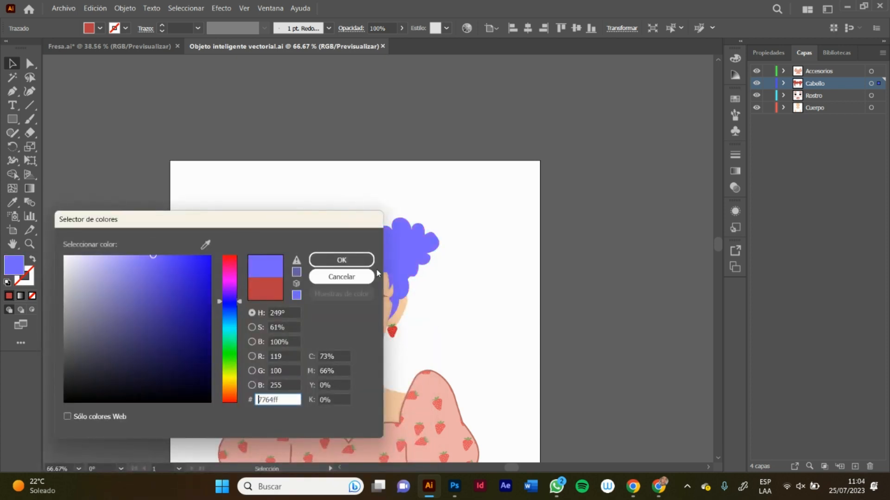
{"action": "left_click", "coordinate": [354, 258]}
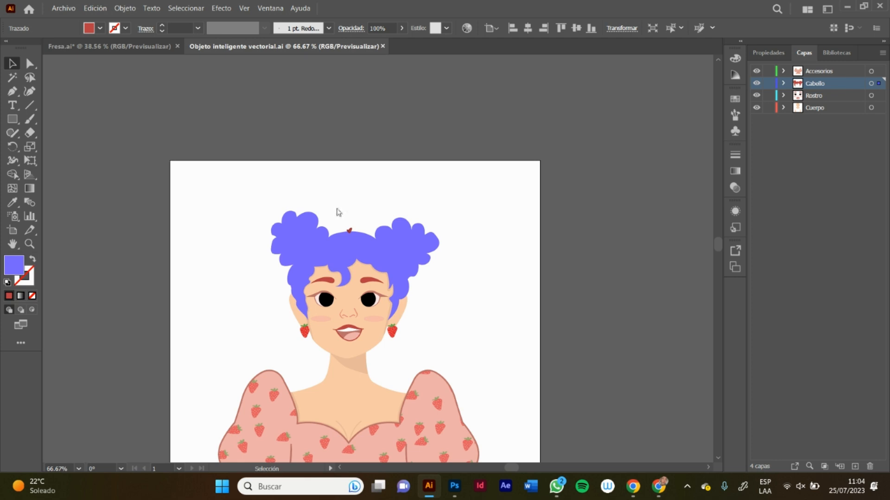
{"action": "left_click", "coordinate": [338, 212]}
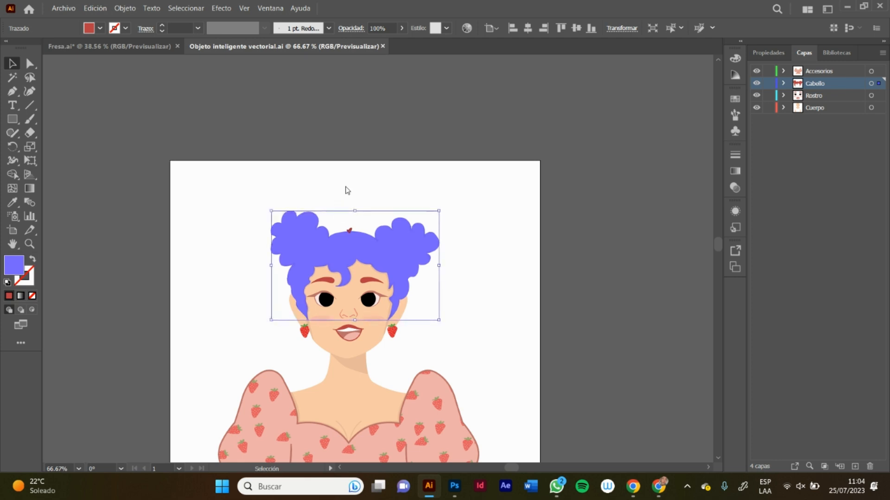
Step: Save the recoloured smart object artwork in Illustrator and check the character's hair in the Photoshop document
{"action": "left_click", "coordinate": [455, 495]}
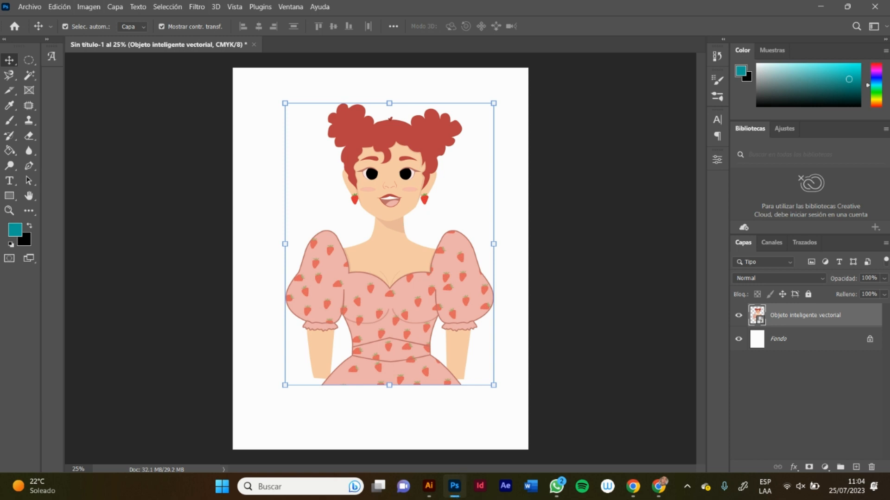
{"action": "double_click", "coordinate": [448, 212]}
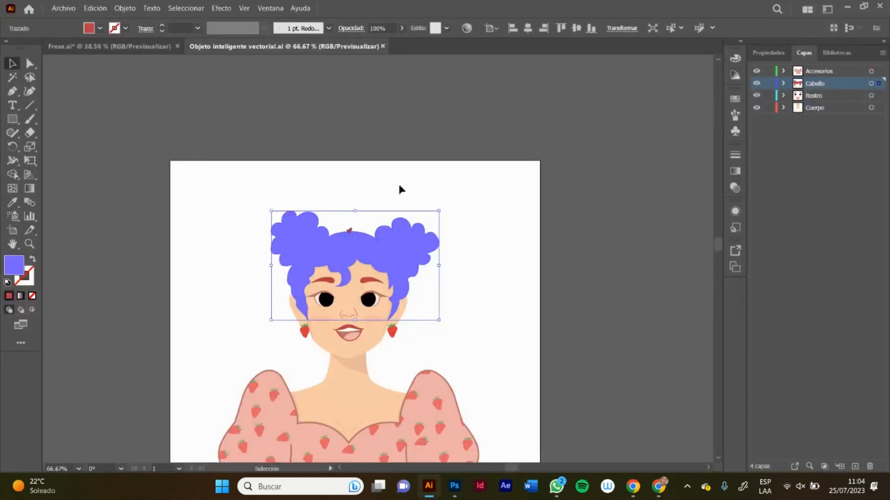
{"action": "left_click", "coordinate": [406, 194]}
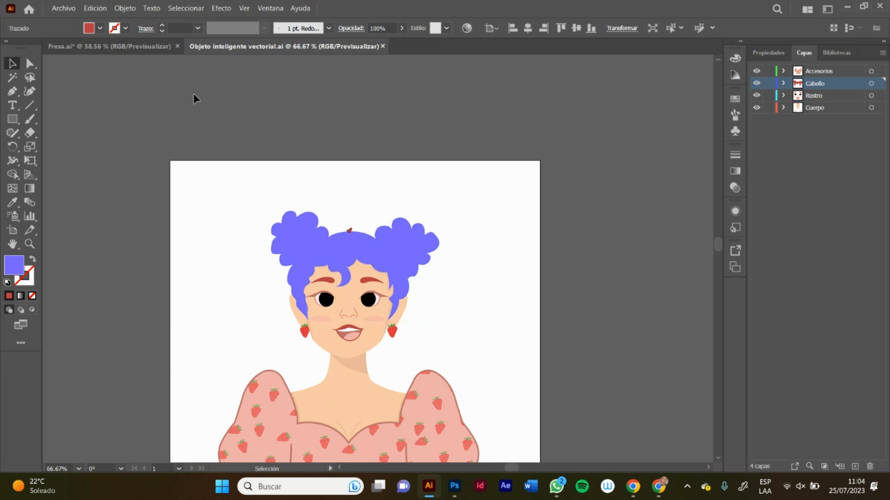
{"action": "left_click", "coordinate": [128, 114]}
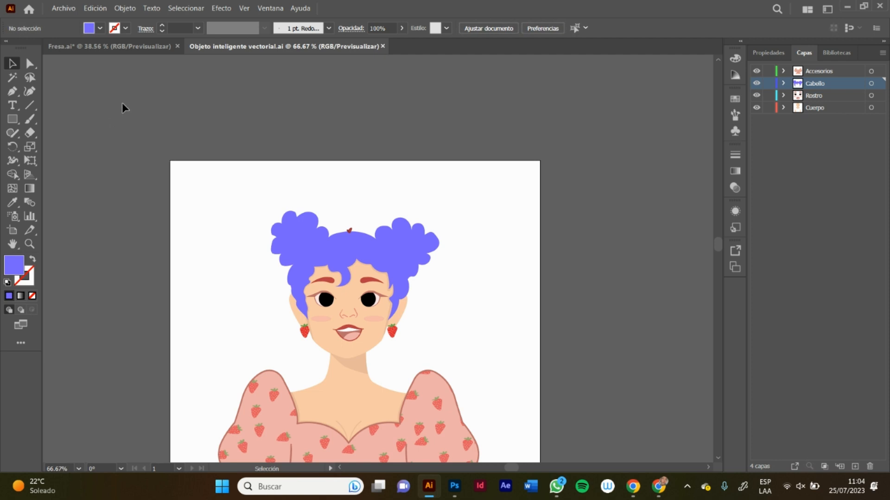
{"action": "left_click", "coordinate": [59, 8]}
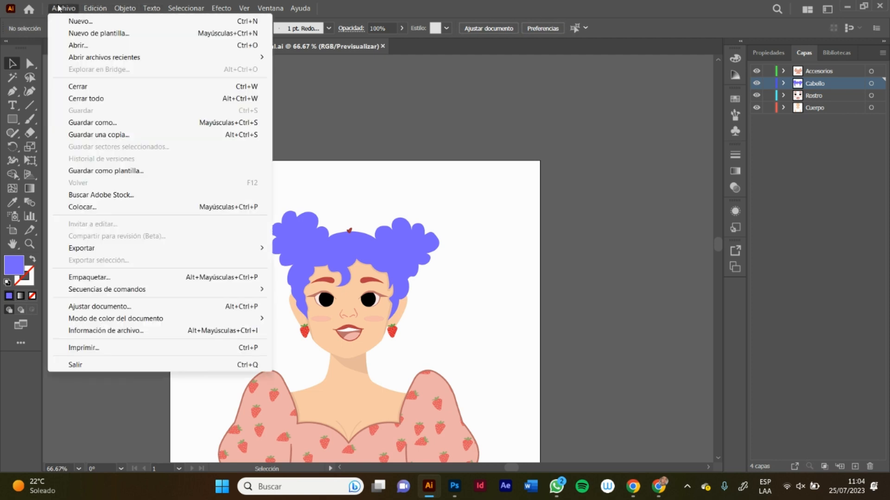
{"action": "left_click", "coordinate": [356, 150]}
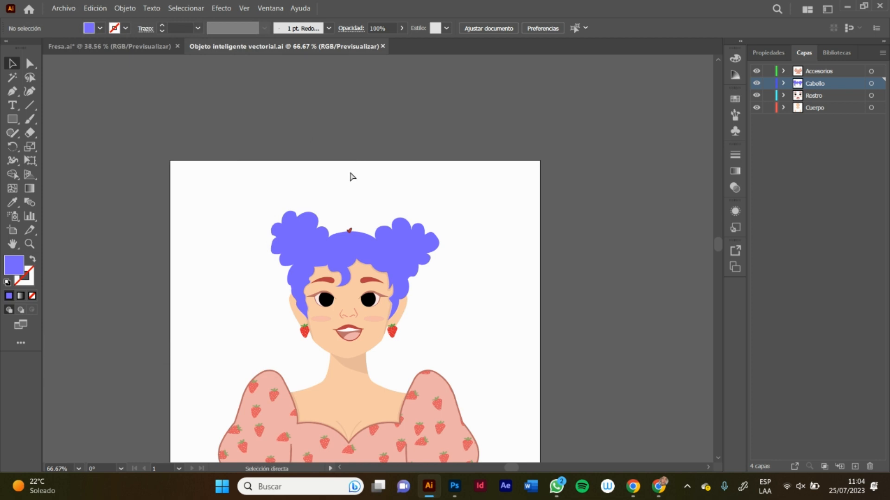
{"action": "key", "text": "a"}
{"action": "left_click", "coordinate": [453, 493]}
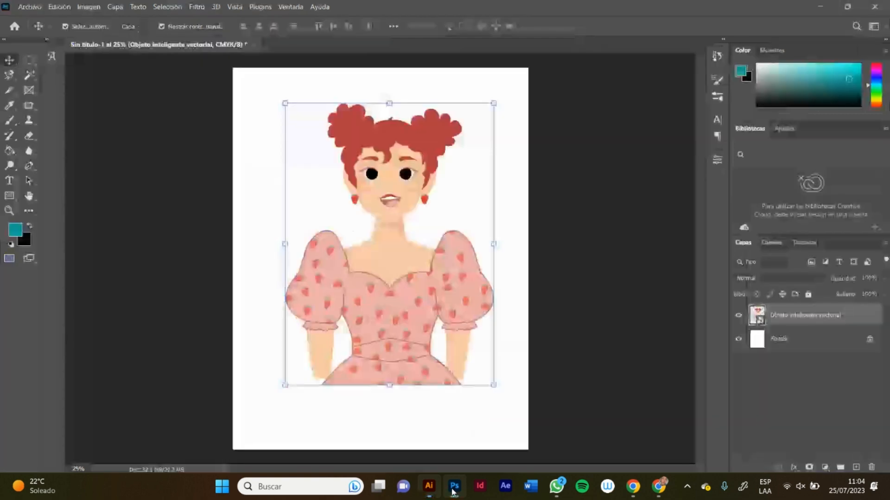
{"action": "left_click", "coordinate": [237, 207]}
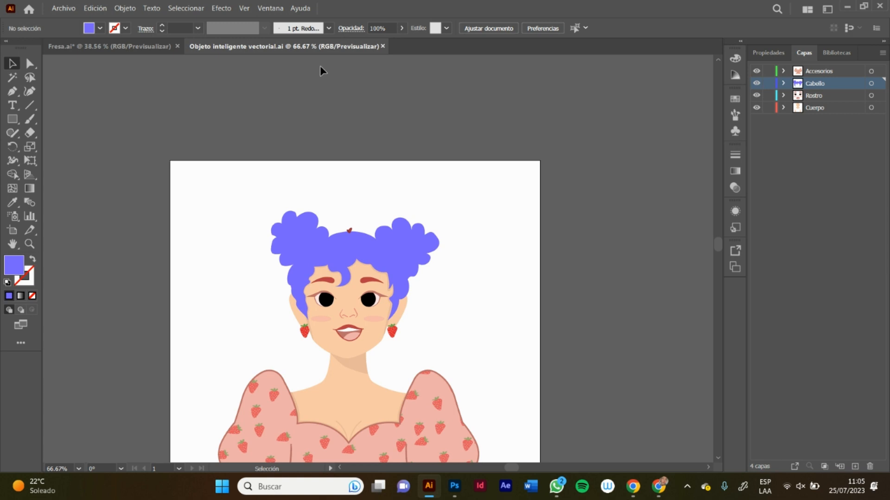
Step: Return to Photoshop and undo the smart object's hair colour update
{"action": "key", "text": "alt+Tab"}
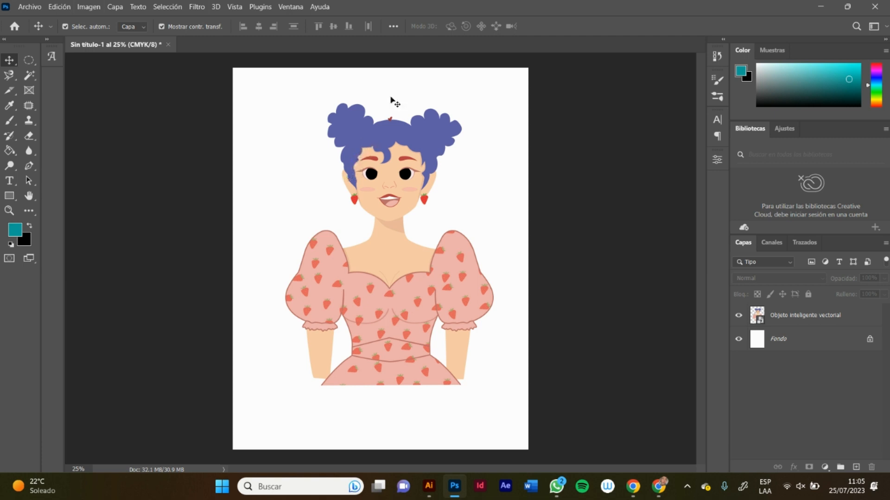
{"action": "key", "text": "alt"}
{"action": "key", "text": "ctrl+z"}
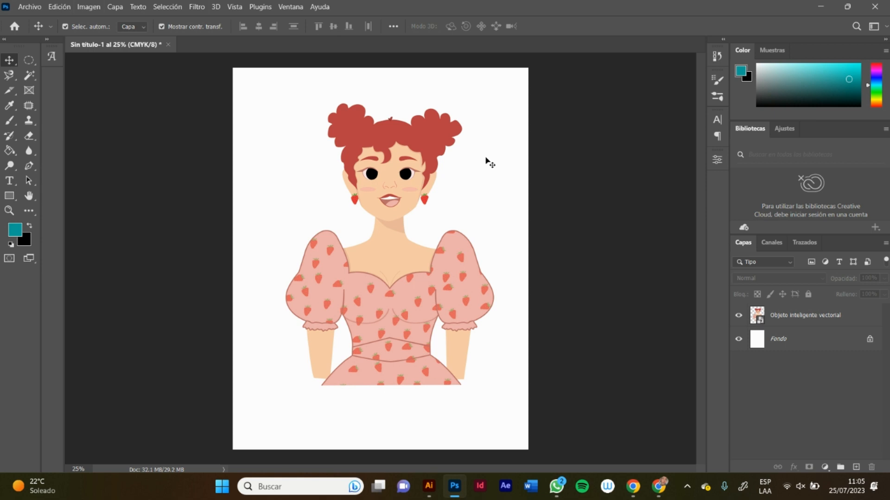
Step: Close the smart object artwork and Fresa.ai in Illustrator, discarding the changes to Fresa.ai
{"action": "key", "text": "alt+Tab"}
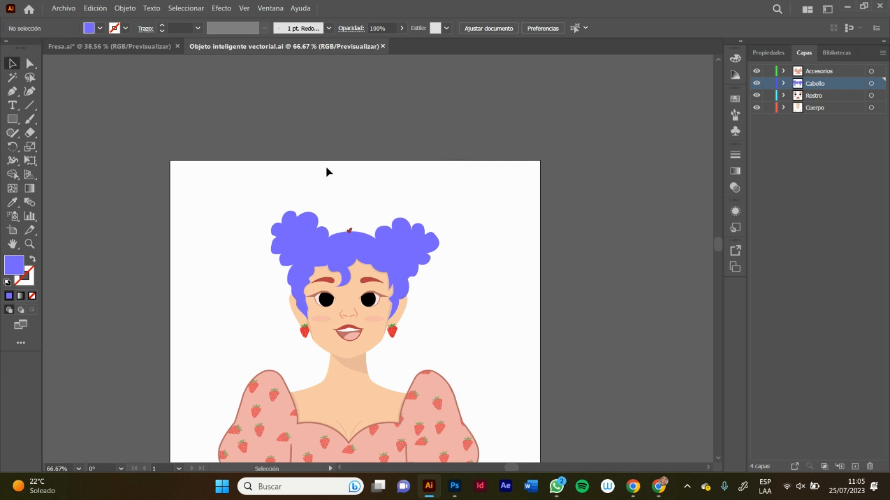
{"action": "left_click", "coordinate": [382, 47]}
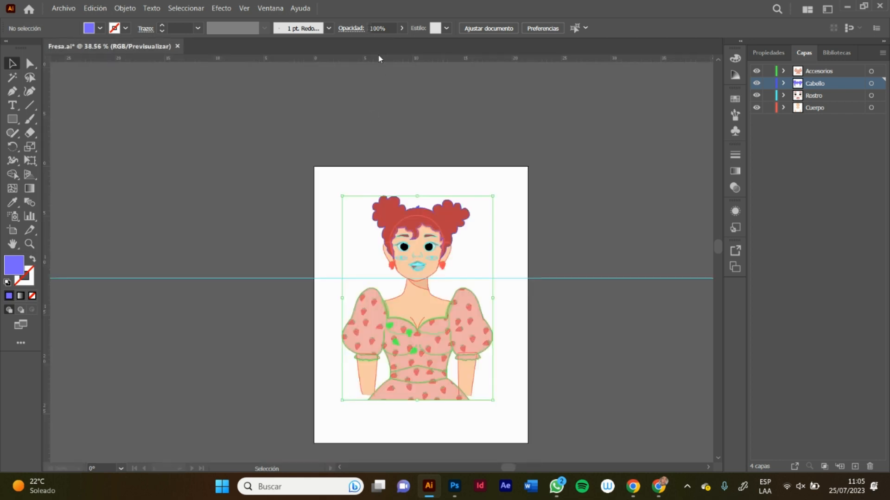
{"action": "left_click", "coordinate": [177, 45]}
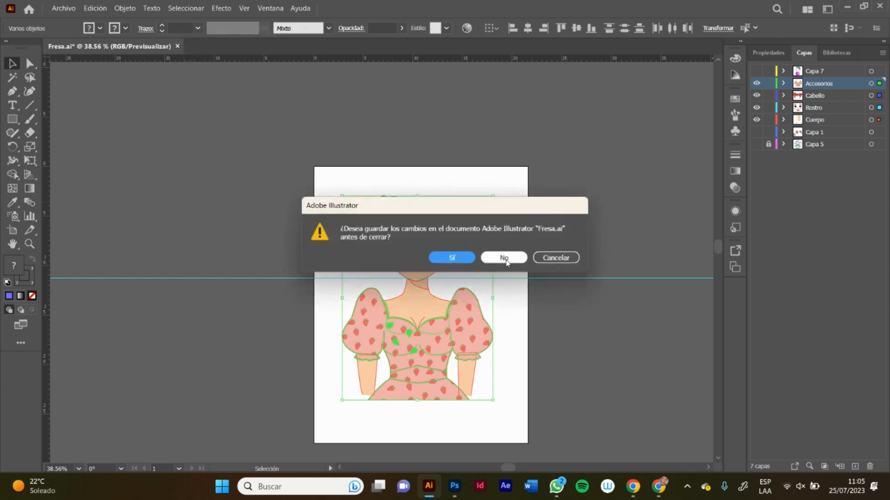
{"action": "left_click", "coordinate": [504, 258]}
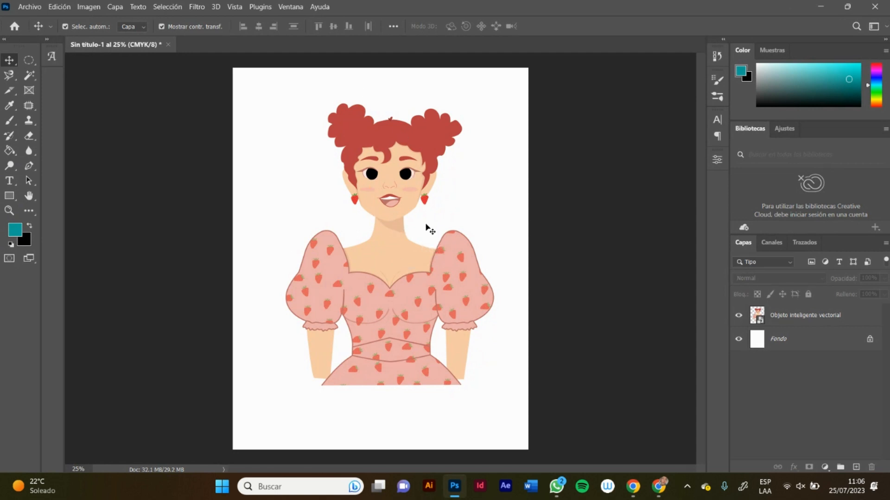
Step: Select the character's red hair on the vector smart object layer in Photoshop with the Magic Wand at tolerance 32
{"action": "key", "text": "z"}
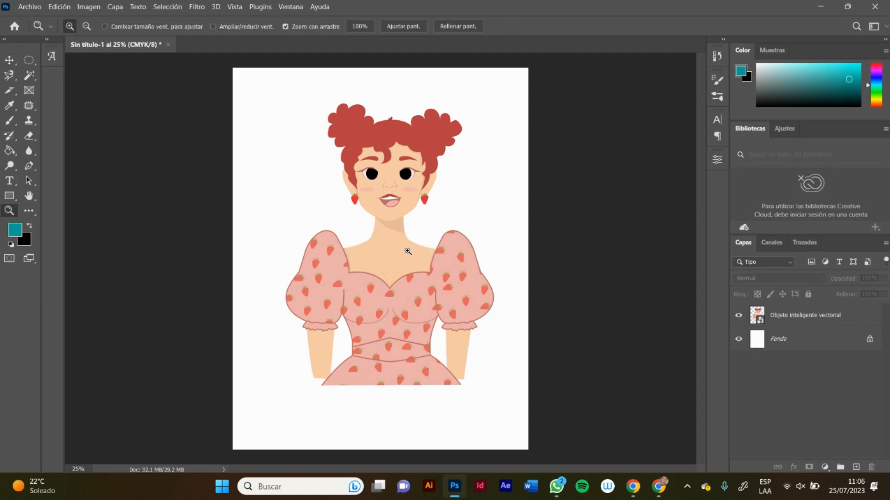
{"action": "left_click_drag", "start_coordinate": [408, 251], "coordinate": [442, 250]}
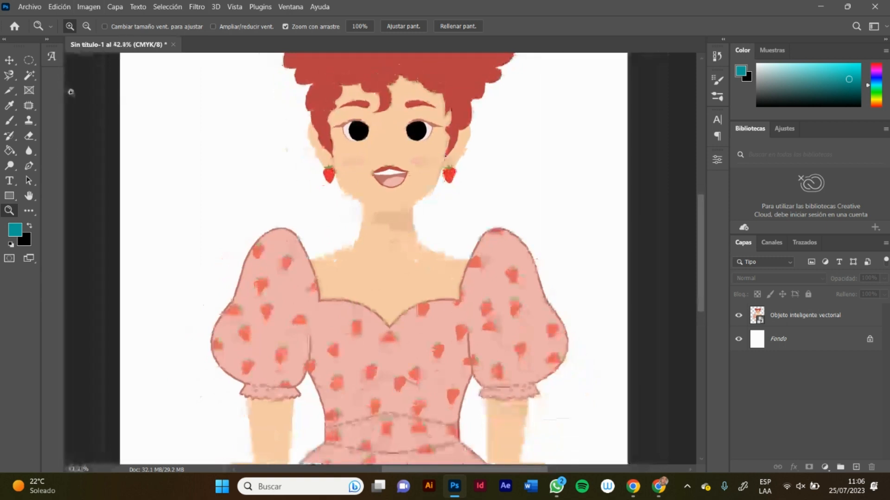
{"action": "left_click", "coordinate": [29, 77]}
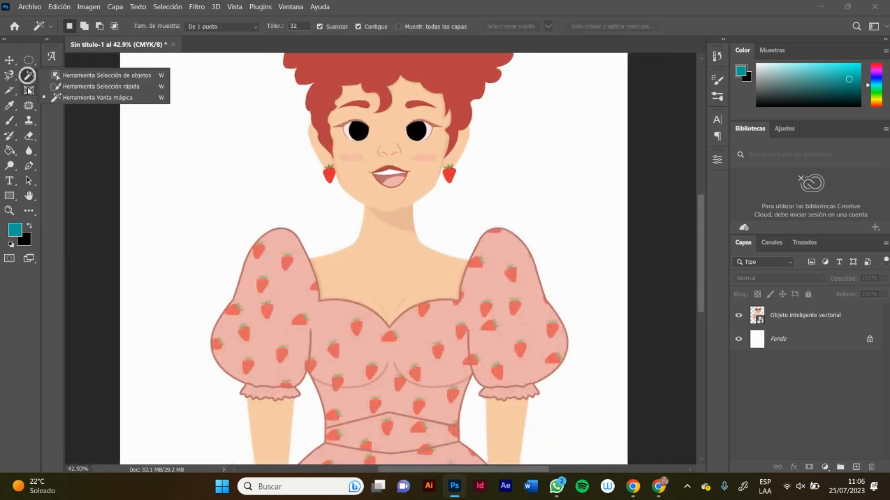
{"action": "left_click", "coordinate": [94, 97]}
{"action": "left_click", "coordinate": [783, 319]}
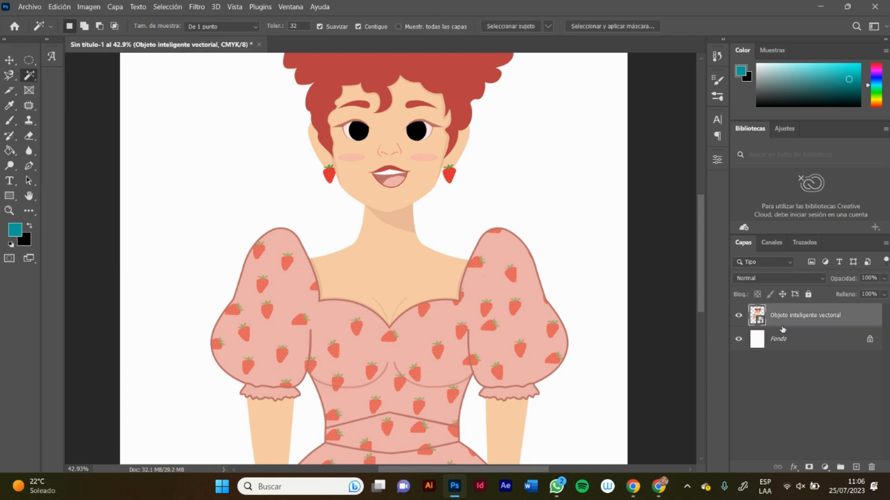
{"action": "left_click", "coordinate": [388, 247]}
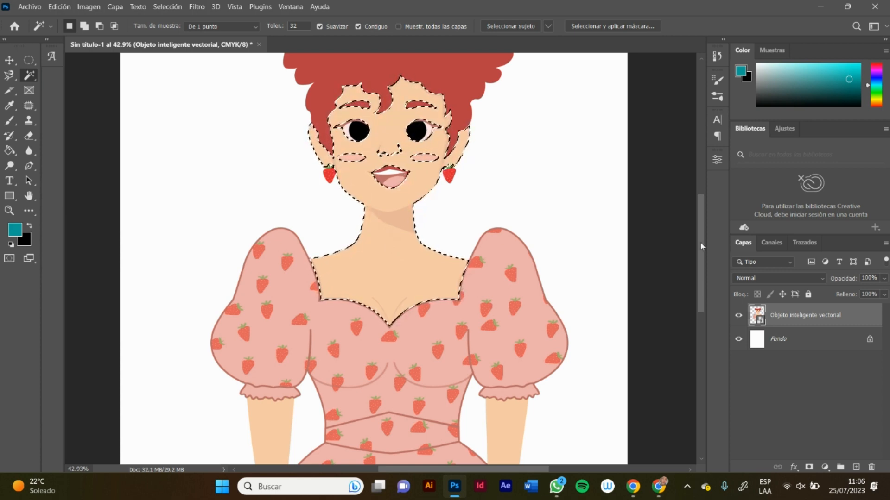
{"action": "left_click_drag", "start_coordinate": [700, 241], "coordinate": [698, 229]}
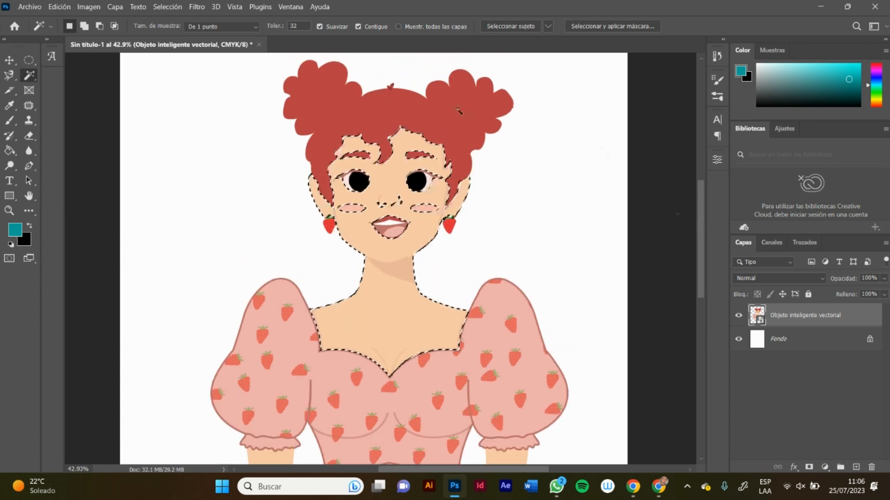
{"action": "left_click", "coordinate": [468, 88]}
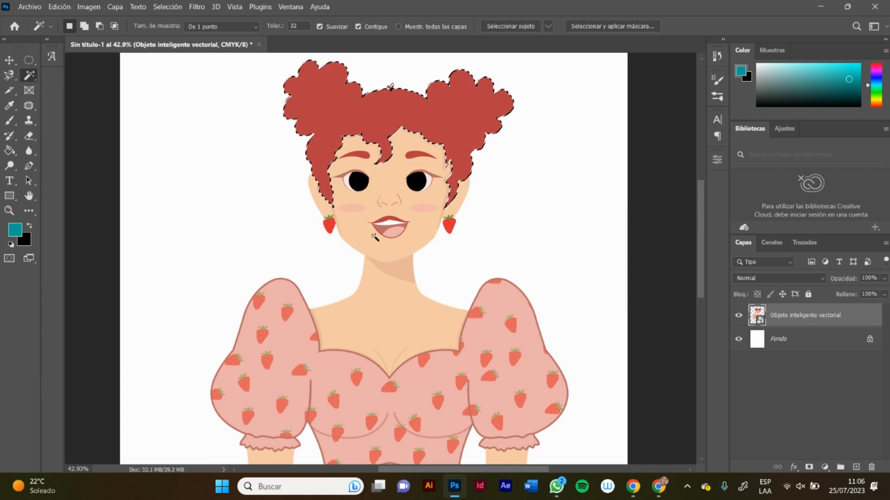
Step: Add a new layer above the vector smart object and choose a green foreground colour
{"action": "left_click", "coordinate": [857, 468]}
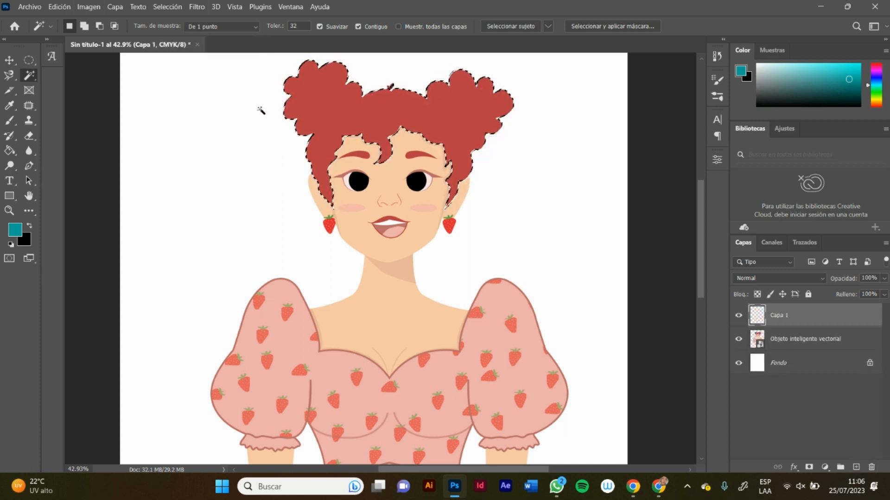
{"action": "key", "text": "i"}
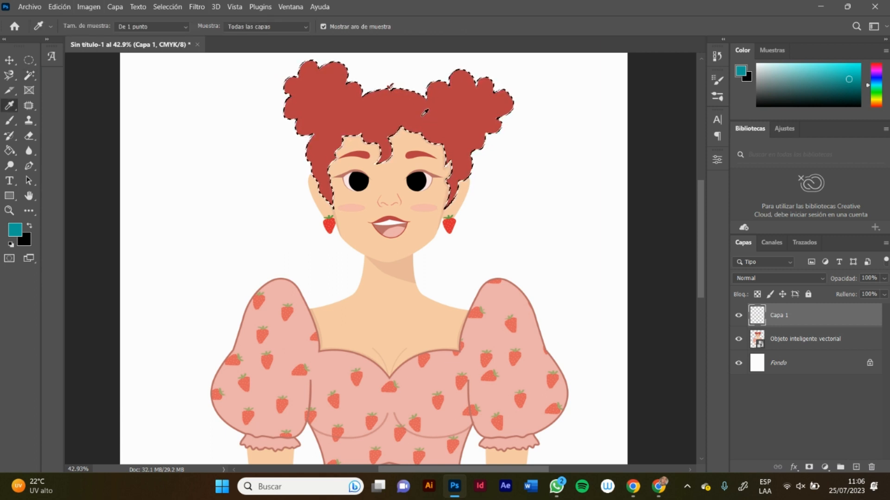
{"action": "left_click", "coordinate": [455, 106]}
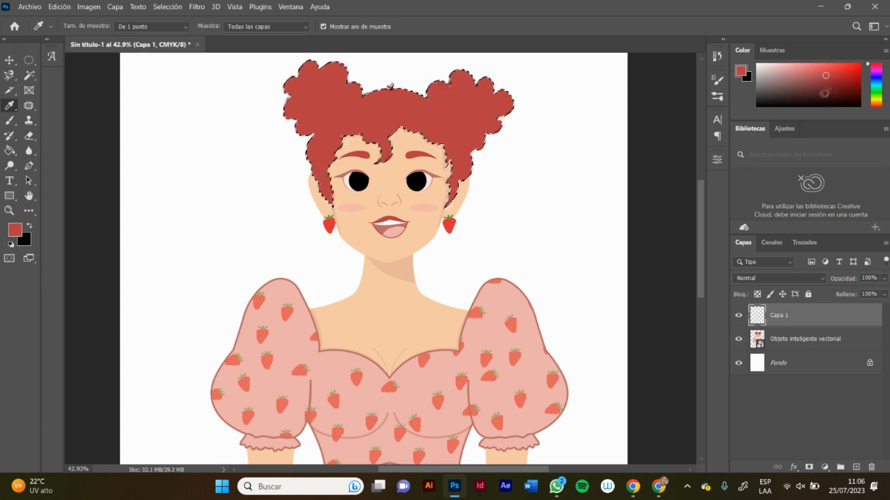
{"action": "left_click", "coordinate": [830, 75]}
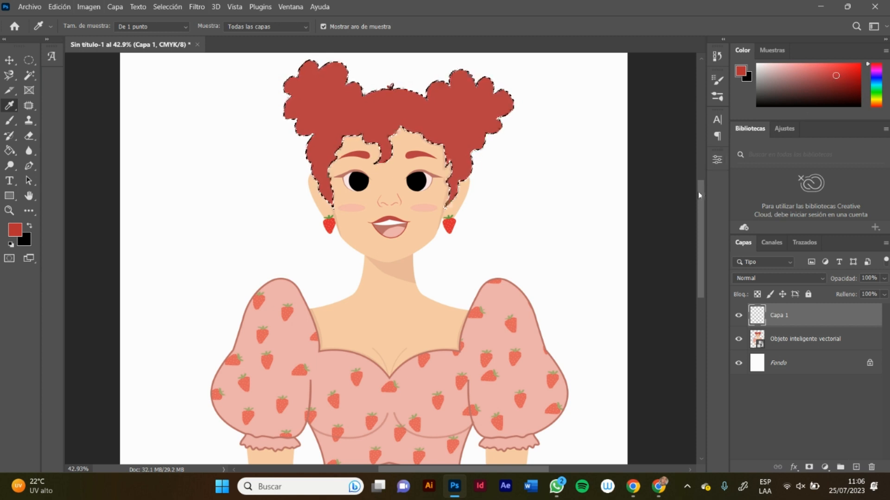
{"action": "left_click_drag", "start_coordinate": [698, 191], "coordinate": [693, 171]}
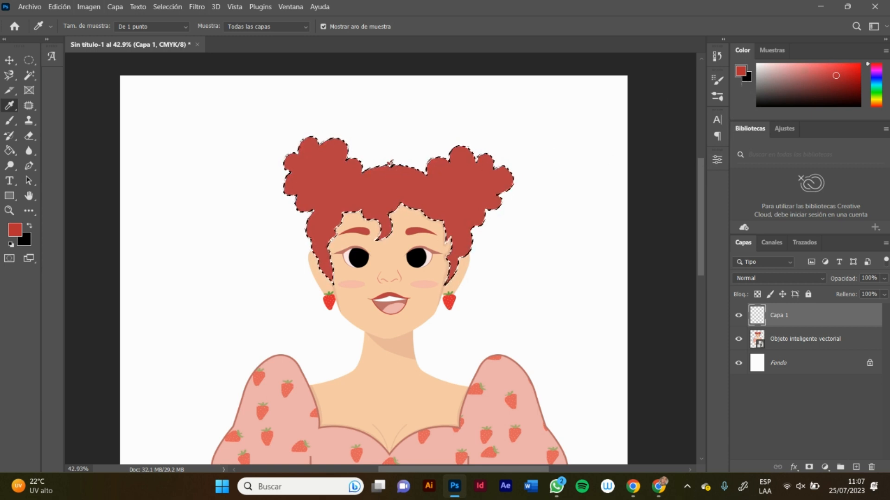
{"action": "left_click_drag", "start_coordinate": [875, 86], "coordinate": [876, 96]}
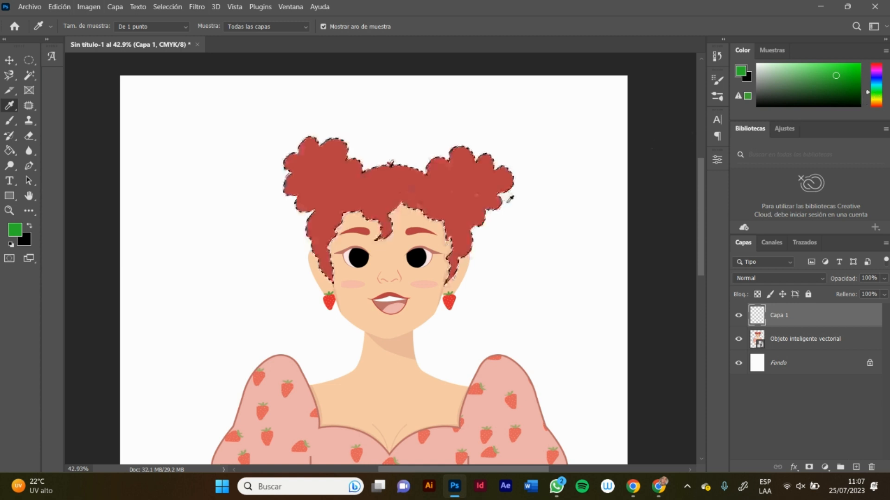
Step: Set up the Brush tool with a 42 px tip for painting inside the selected hair
{"action": "key", "text": "z"}
{"action": "left_click_drag", "start_coordinate": [481, 183], "coordinate": [515, 169]}
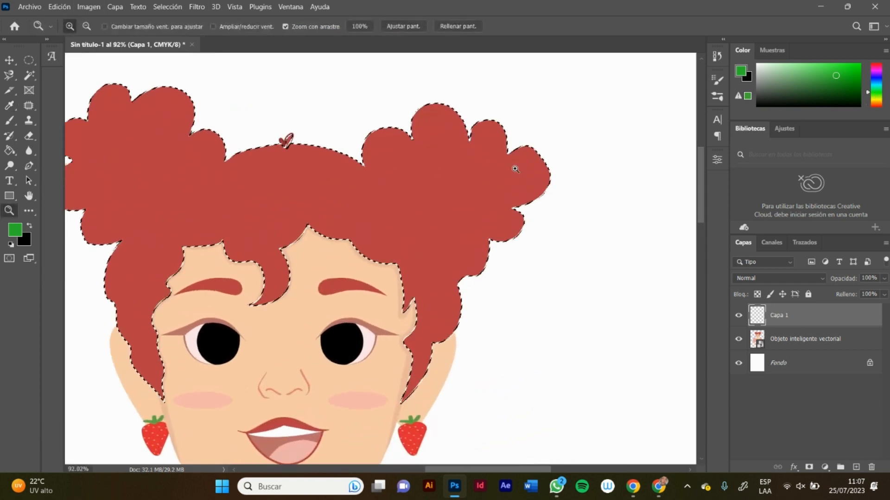
{"action": "key", "text": "b"}
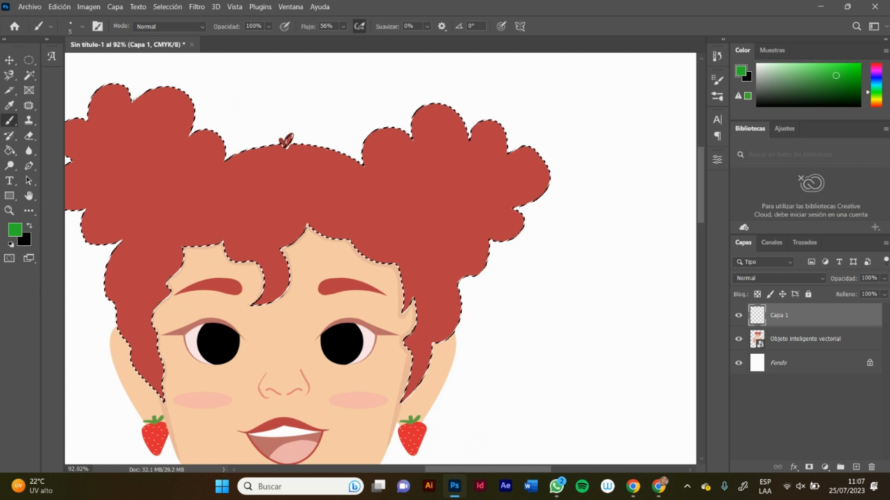
{"action": "left_click", "coordinate": [83, 27]}
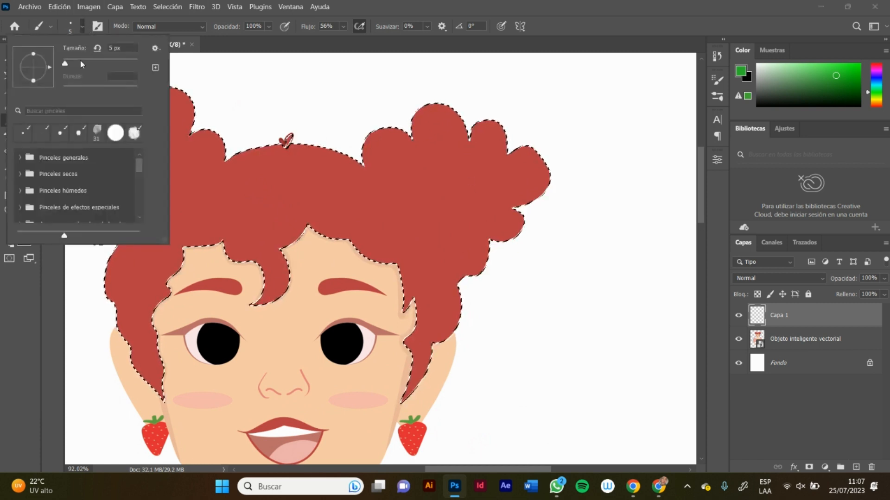
{"action": "left_click", "coordinate": [79, 60]}
{"action": "left_click", "coordinate": [82, 29]}
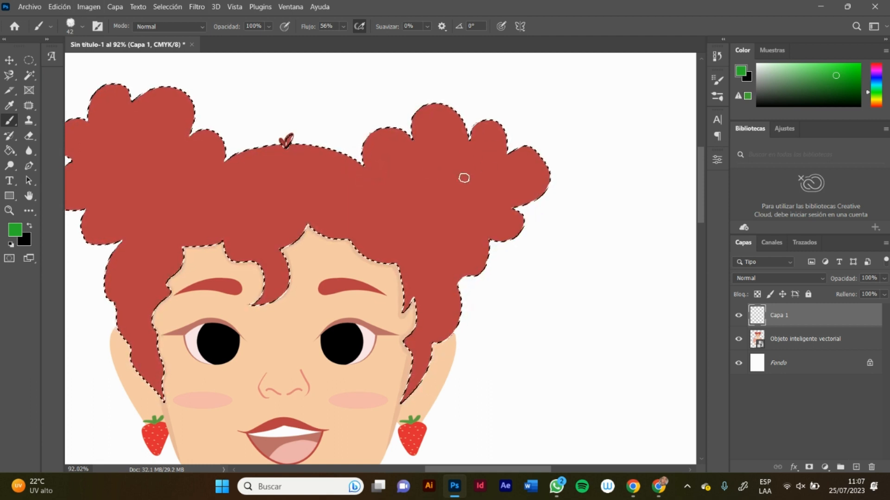
{"action": "mouse_move", "coordinate": [475, 138]}
{"action": "left_mouse_down"}
{"action": "mouse_move", "coordinate": [490, 118]}
{"action": "mouse_move", "coordinate": [473, 149]}
{"action": "mouse_move", "coordinate": [461, 118]}
{"action": "mouse_move", "coordinate": [441, 107]}
{"action": "left_mouse_up"}
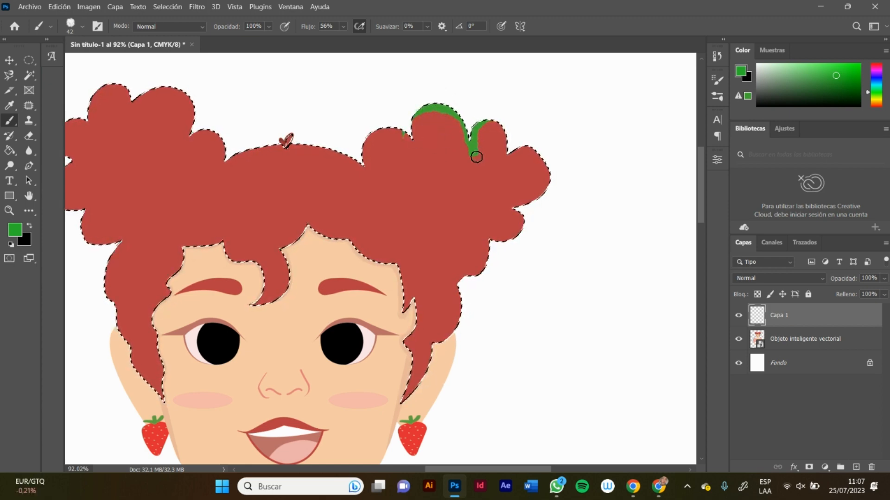
{"action": "mouse_move", "coordinate": [476, 157]}
{"action": "left_mouse_down"}
{"action": "mouse_move", "coordinate": [486, 125]}
{"action": "mouse_move", "coordinate": [508, 138]}
{"action": "mouse_move", "coordinate": [501, 161]}
{"action": "mouse_move", "coordinate": [495, 122]}
{"action": "mouse_move", "coordinate": [473, 125]}
{"action": "mouse_move", "coordinate": [477, 136]}
{"action": "mouse_move", "coordinate": [506, 136]}
{"action": "mouse_move", "coordinate": [497, 165]}
{"action": "mouse_move", "coordinate": [480, 128]}
{"action": "mouse_move", "coordinate": [496, 146]}
{"action": "mouse_move", "coordinate": [496, 132]}
{"action": "mouse_move", "coordinate": [475, 149]}
{"action": "mouse_move", "coordinate": [484, 172]}
{"action": "left_mouse_up"}
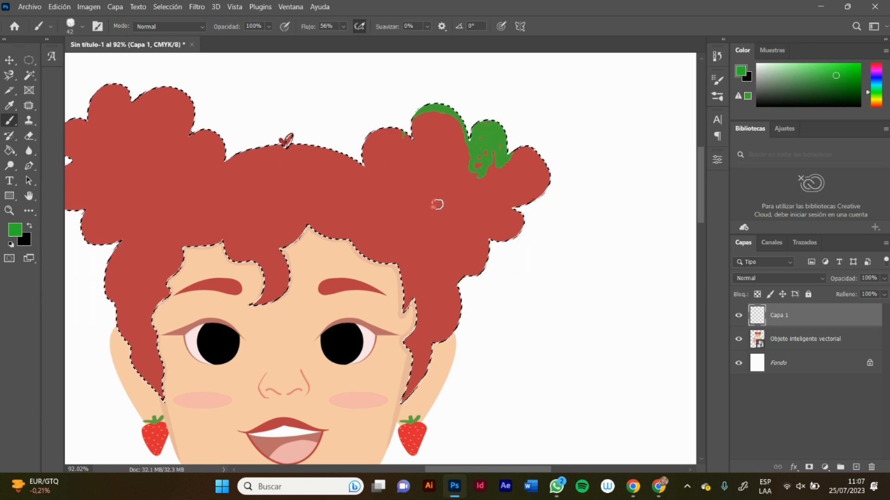
{"action": "key", "text": "ctrl+z"}
{"action": "key", "text": "ctrl+z"}
{"action": "key", "text": "ctrl+z"}
{"action": "key", "text": "ctrl+z"}
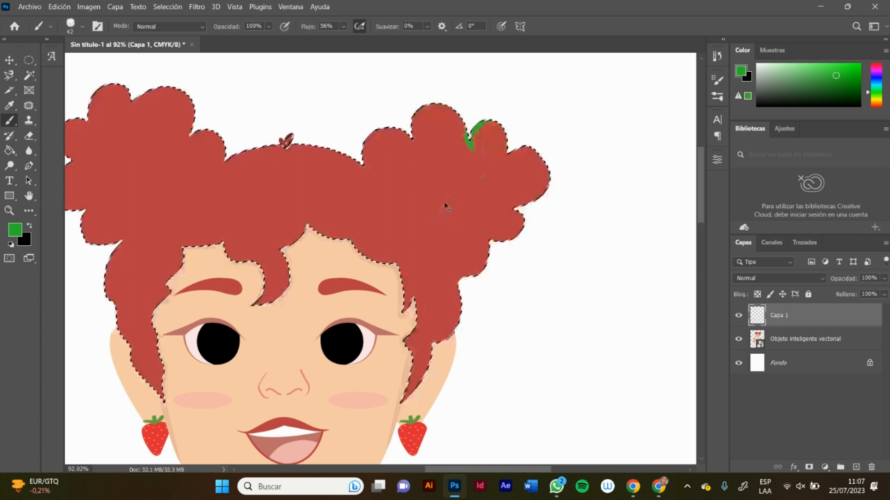
{"action": "key", "text": "ctrl+z"}
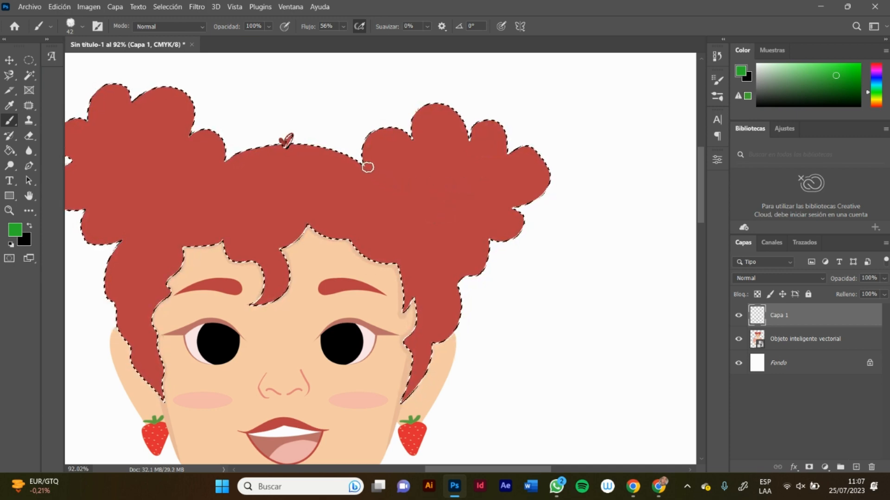
Step: Paint a curved green band across the base of each hair bun on the new layer, redoing uneven strokes
{"action": "mouse_move", "coordinate": [368, 166]}
{"action": "left_mouse_down"}
{"action": "mouse_move", "coordinate": [433, 232]}
{"action": "mouse_move", "coordinate": [488, 248]}
{"action": "left_mouse_up"}
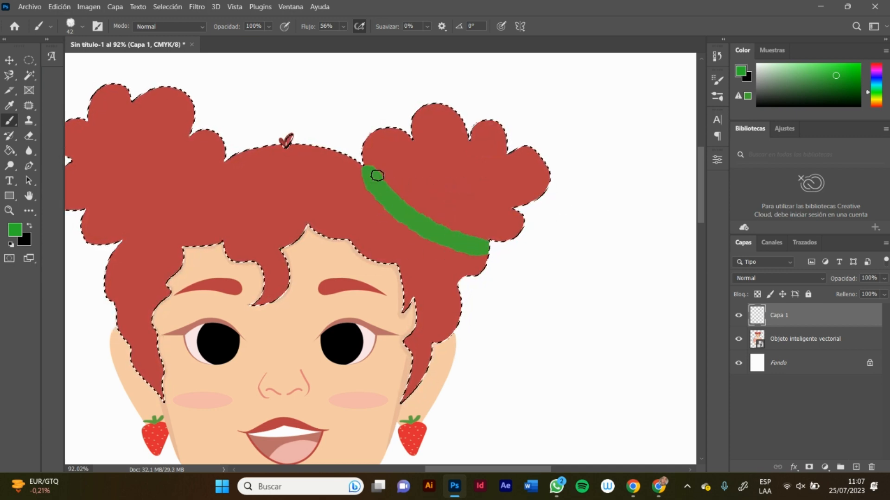
{"action": "left_click_drag", "start_coordinate": [377, 176], "coordinate": [359, 152]}
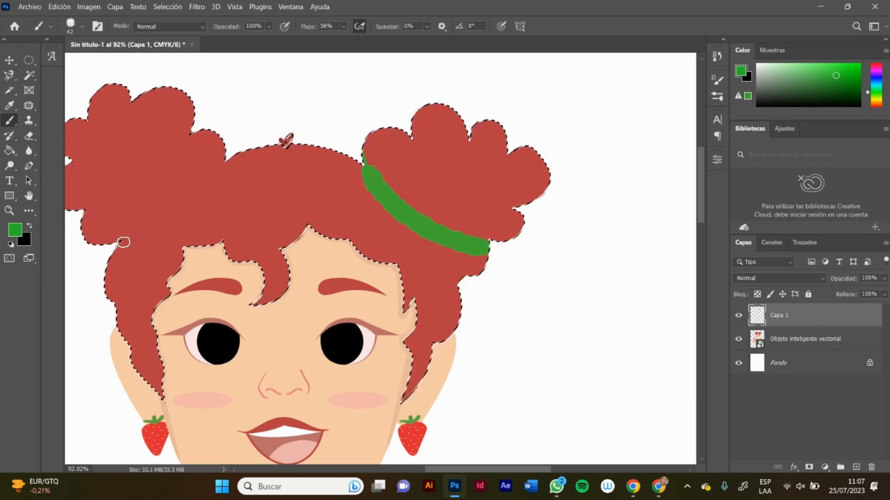
{"action": "mouse_move", "coordinate": [123, 243]}
{"action": "left_mouse_down"}
{"action": "mouse_move", "coordinate": [157, 225]}
{"action": "mouse_move", "coordinate": [229, 144]}
{"action": "mouse_move", "coordinate": [209, 176]}
{"action": "mouse_move", "coordinate": [222, 190]}
{"action": "mouse_move", "coordinate": [226, 156]}
{"action": "mouse_move", "coordinate": [158, 228]}
{"action": "mouse_move", "coordinate": [109, 238]}
{"action": "left_mouse_up"}
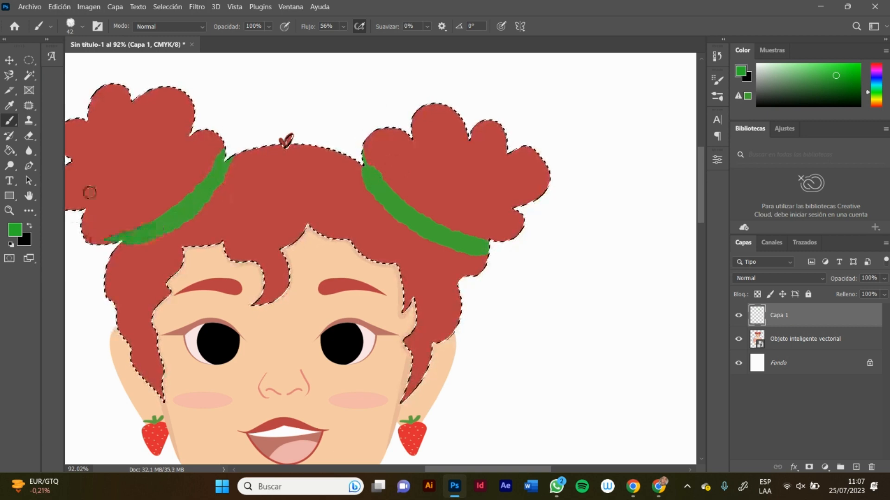
{"action": "key", "text": "ctrl+z"}
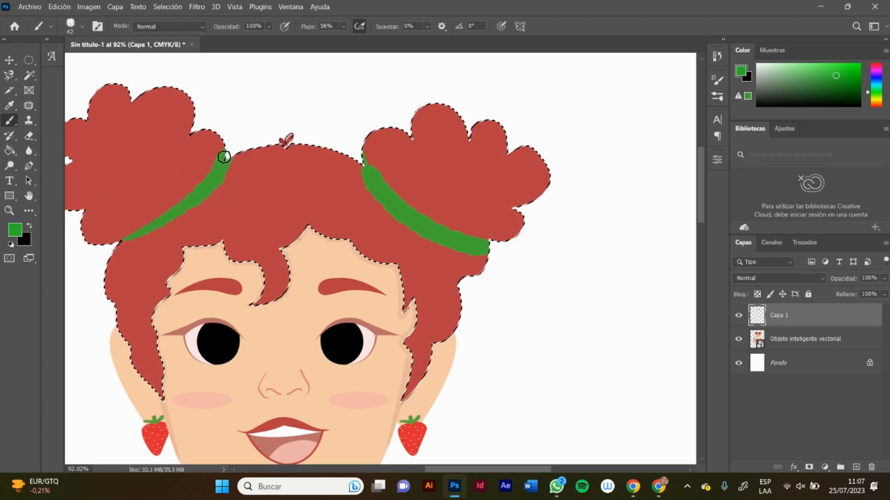
{"action": "mouse_move", "coordinate": [224, 157]}
{"action": "left_mouse_down"}
{"action": "mouse_move", "coordinate": [184, 218]}
{"action": "mouse_move", "coordinate": [150, 239]}
{"action": "mouse_move", "coordinate": [105, 242]}
{"action": "left_mouse_up"}
{"action": "key", "text": "ctrl+z"}
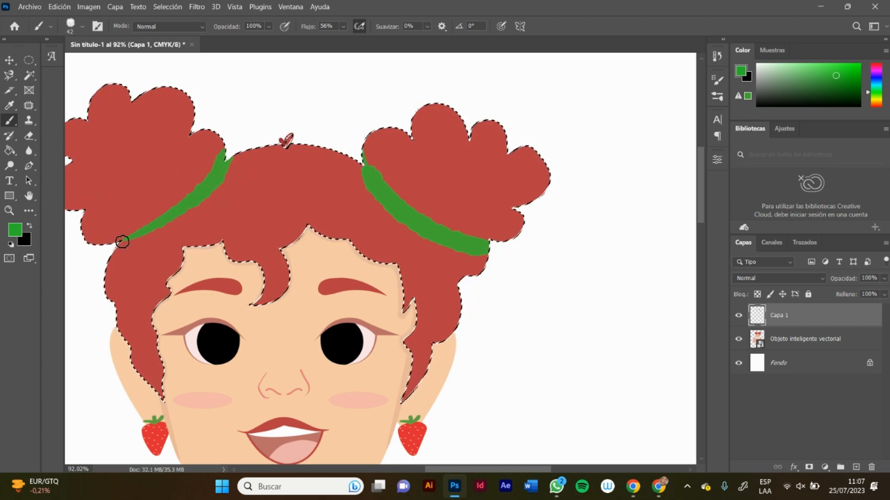
{"action": "mouse_move", "coordinate": [221, 144]}
{"action": "left_mouse_down"}
{"action": "mouse_move", "coordinate": [200, 144]}
{"action": "mouse_move", "coordinate": [204, 192]}
{"action": "left_mouse_up"}
{"action": "key", "text": "ctrl+z"}
{"action": "mouse_move", "coordinate": [223, 153]}
{"action": "left_mouse_down"}
{"action": "mouse_move", "coordinate": [183, 214]}
{"action": "mouse_move", "coordinate": [120, 240]}
{"action": "left_mouse_up"}
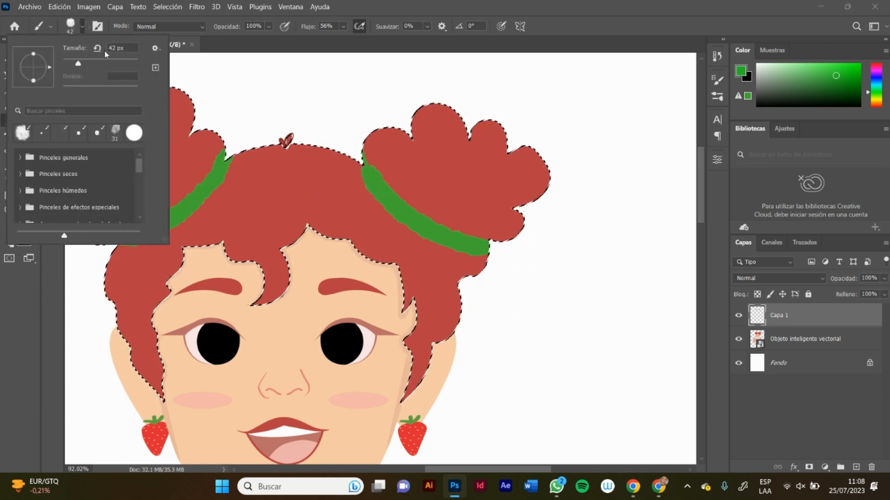
Step: Rotate the brush tip to an angle of 22°
{"action": "mouse_move", "coordinate": [33, 54]}
{"action": "left_mouse_down"}
{"action": "mouse_move", "coordinate": [47, 68]}
{"action": "mouse_move", "coordinate": [39, 88]}
{"action": "left_mouse_up"}
{"action": "left_click", "coordinate": [84, 29]}
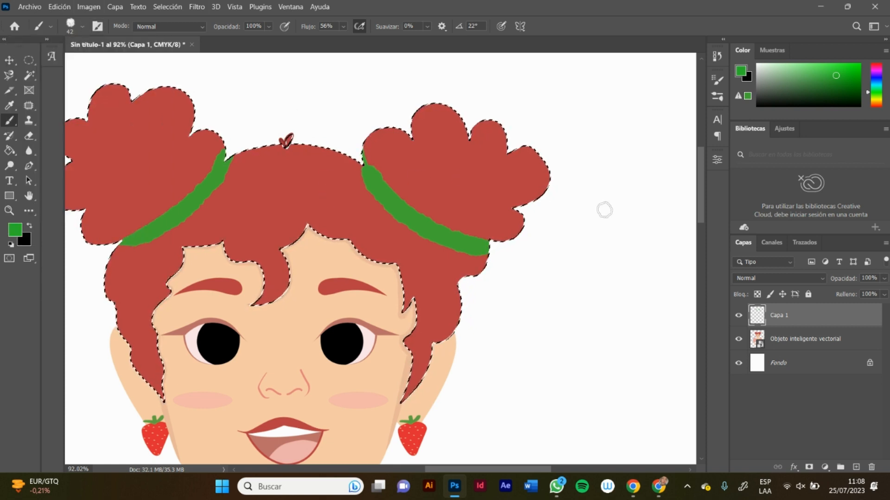
Step: Open the blending mode choices for the layer holding the green bands
{"action": "left_click", "coordinate": [760, 278]}
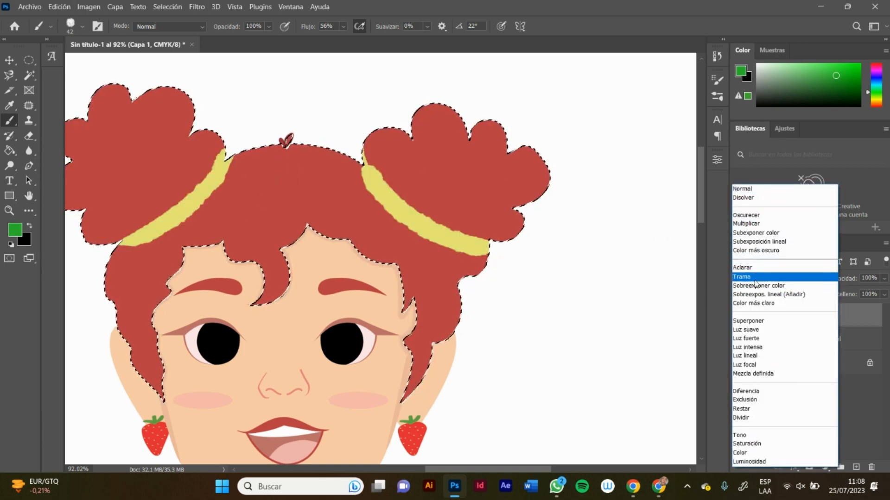
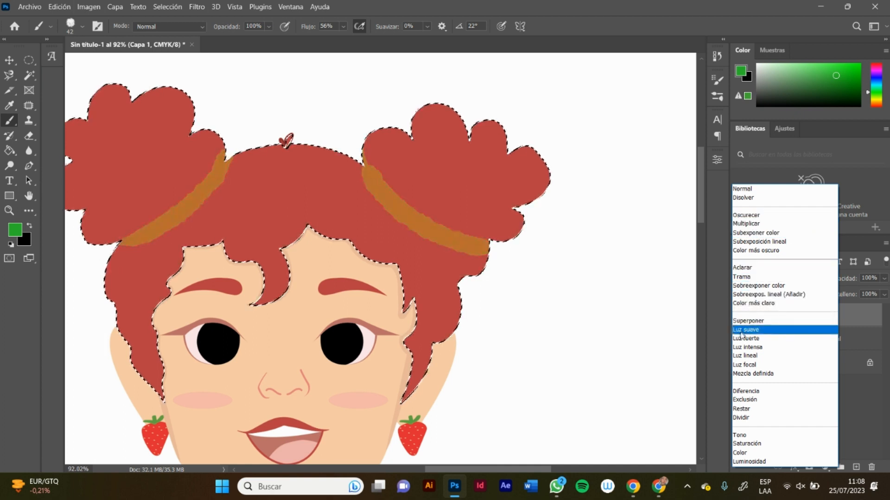
Step: Set the green bands' layer to Luz suave at 38% opacity and paint a stroke around the bun's outermost lobe
{"action": "left_click", "coordinate": [741, 331]}
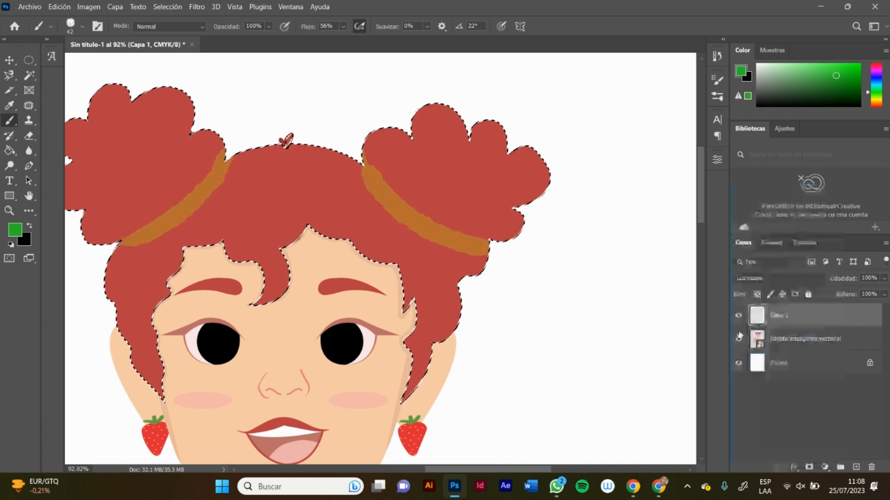
{"action": "left_click", "coordinate": [884, 278]}
{"action": "left_click_drag", "start_coordinate": [883, 291], "coordinate": [848, 295]}
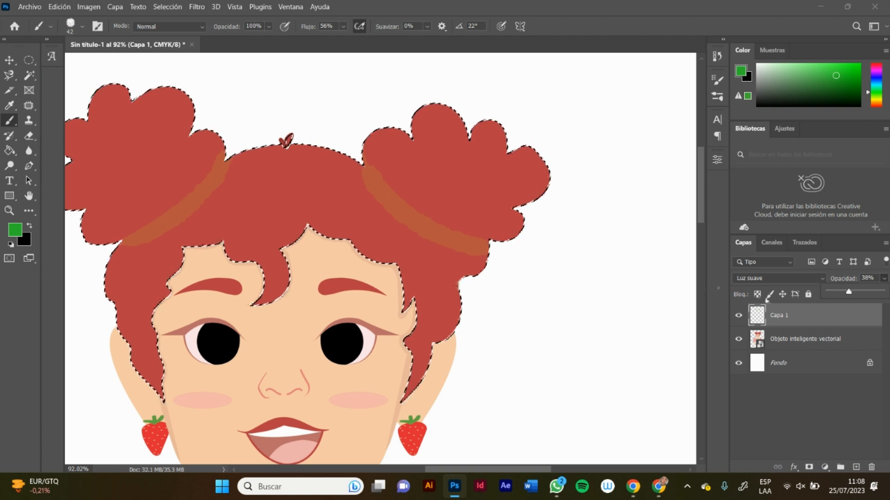
{"action": "mouse_move", "coordinate": [532, 154]}
{"action": "left_mouse_down"}
{"action": "mouse_move", "coordinate": [513, 194]}
{"action": "mouse_move", "coordinate": [537, 189]}
{"action": "mouse_move", "coordinate": [520, 199]}
{"action": "mouse_move", "coordinate": [545, 175]}
{"action": "mouse_move", "coordinate": [535, 155]}
{"action": "mouse_move", "coordinate": [516, 203]}
{"action": "mouse_move", "coordinate": [547, 162]}
{"action": "mouse_move", "coordinate": [537, 189]}
{"action": "mouse_move", "coordinate": [523, 140]}
{"action": "mouse_move", "coordinate": [526, 197]}
{"action": "mouse_move", "coordinate": [534, 187]}
{"action": "mouse_move", "coordinate": [496, 145]}
{"action": "mouse_move", "coordinate": [554, 177]}
{"action": "mouse_move", "coordinate": [534, 195]}
{"action": "mouse_move", "coordinate": [519, 149]}
{"action": "mouse_move", "coordinate": [561, 184]}
{"action": "mouse_move", "coordinate": [533, 146]}
{"action": "mouse_move", "coordinate": [514, 166]}
{"action": "mouse_move", "coordinate": [548, 154]}
{"action": "mouse_move", "coordinate": [511, 160]}
{"action": "mouse_move", "coordinate": [526, 170]}
{"action": "mouse_move", "coordinate": [501, 160]}
{"action": "mouse_move", "coordinate": [521, 175]}
{"action": "left_mouse_up"}
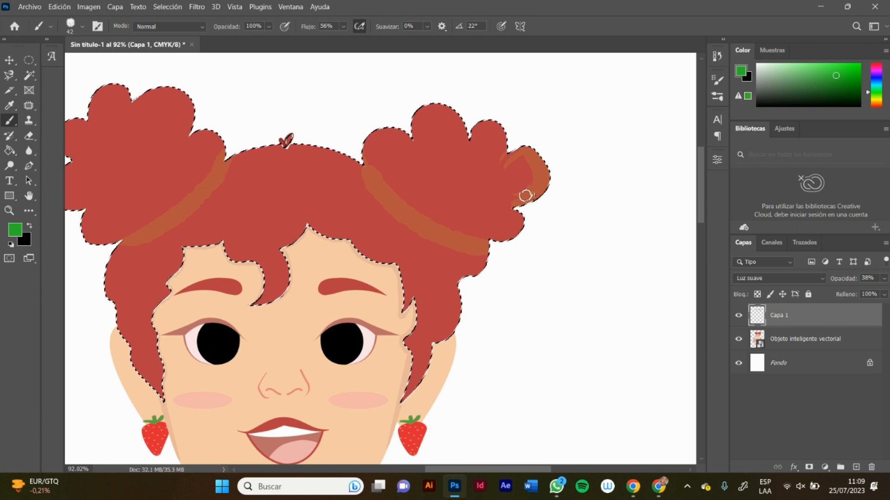
Step: Choose a darker red based on the sampled hair colour and paint shadows on one bun on a new layer
{"action": "key", "text": "alt"}
{"action": "left_click", "coordinate": [496, 172], "text": "alt"}
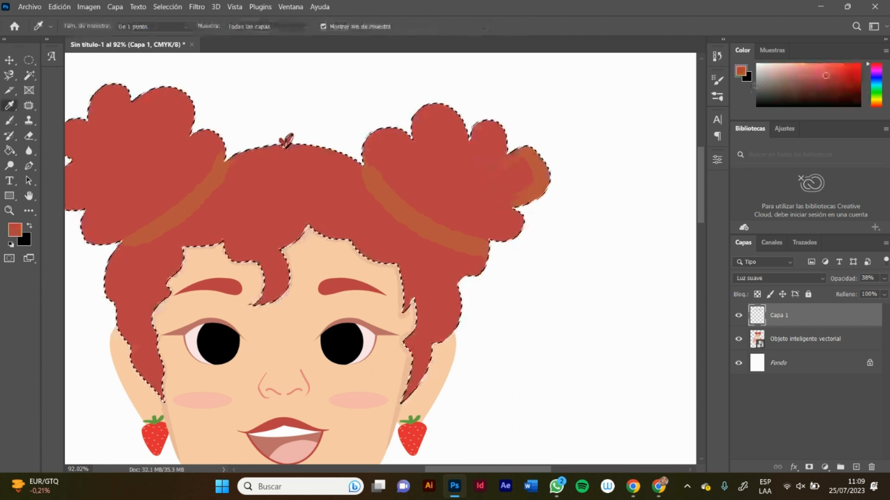
{"action": "left_click", "coordinate": [838, 81]}
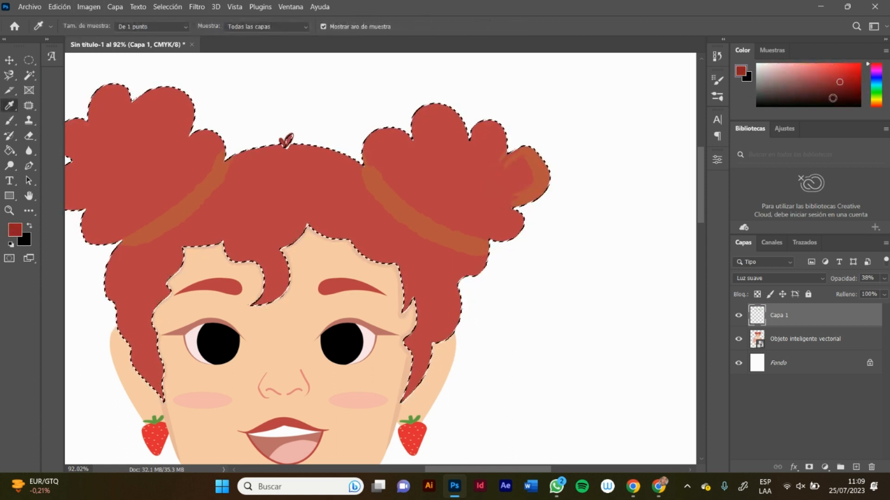
{"action": "left_click", "coordinate": [856, 467]}
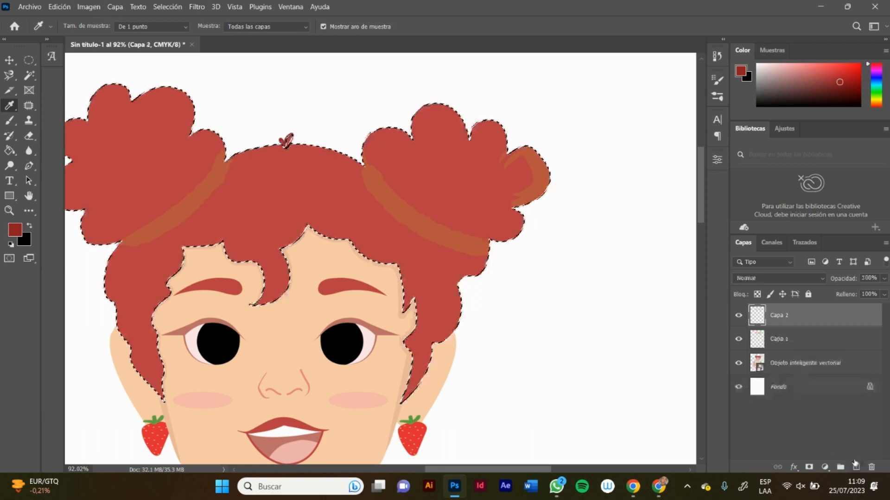
{"action": "key", "text": "b"}
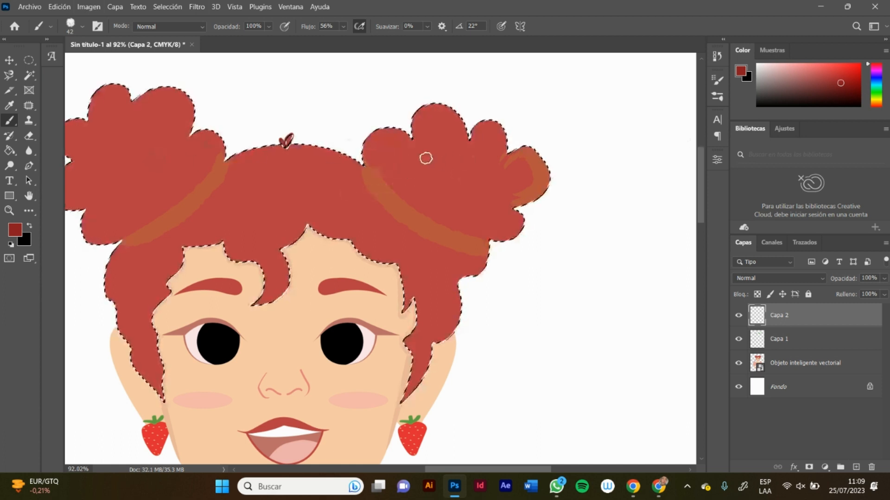
{"action": "left_click_drag", "start_coordinate": [423, 110], "coordinate": [412, 121]}
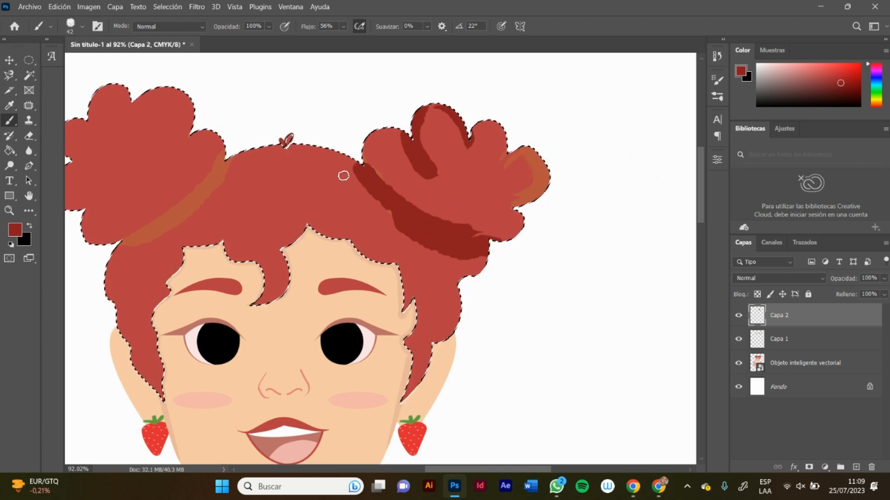
Step: Try selecting the hair with the Magic Wand on Capa 2 and clear the resulting selection
{"action": "left_click", "coordinate": [29, 76]}
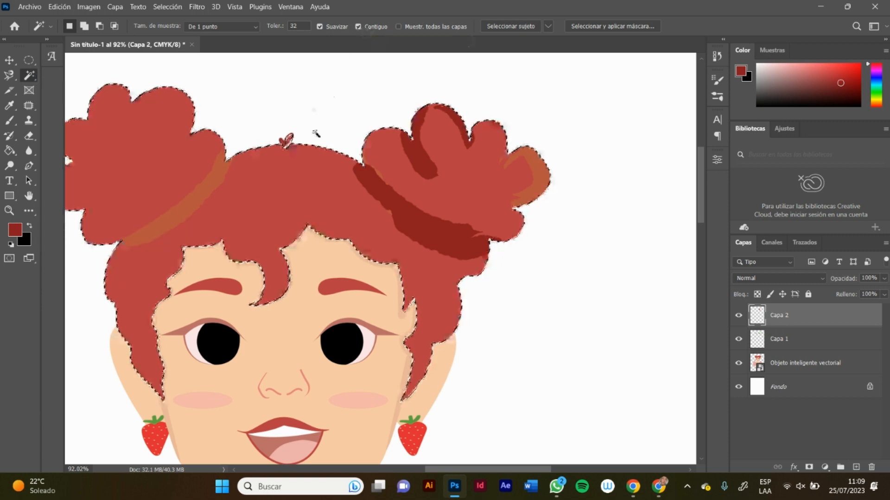
{"action": "left_click", "coordinate": [318, 130]}
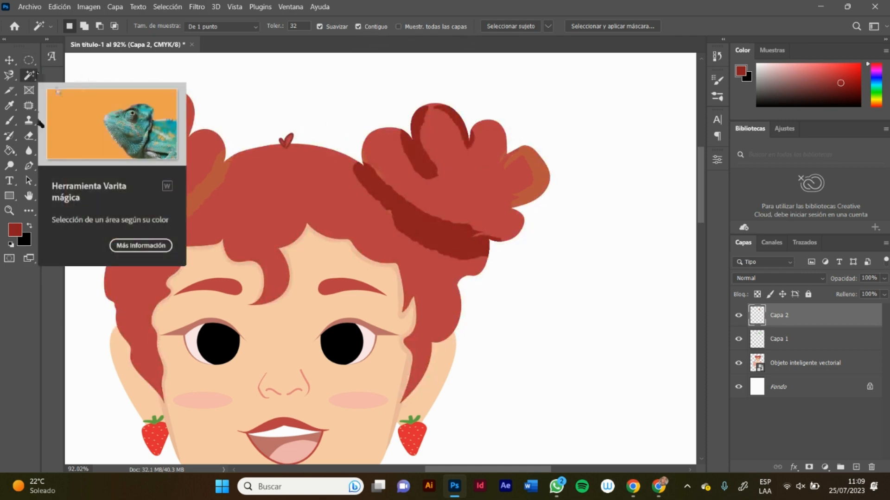
{"action": "left_click", "coordinate": [130, 140]}
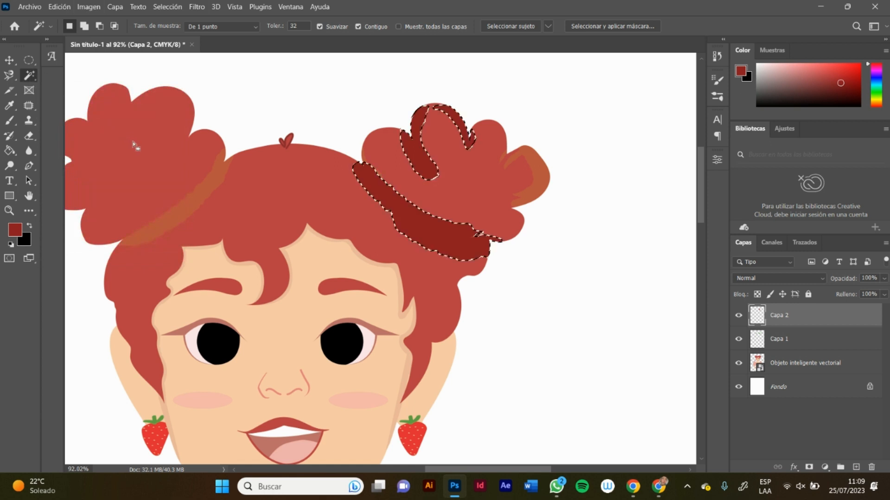
{"action": "key", "text": "ctrl+d"}
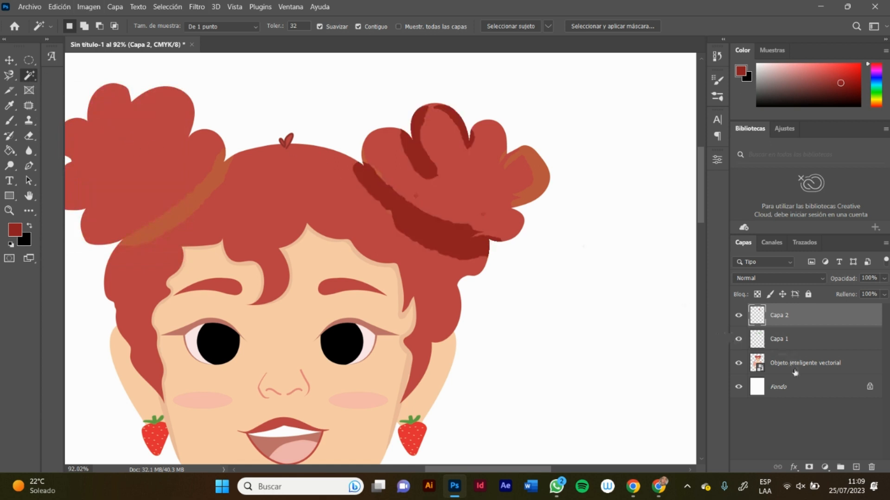
Step: Select the pink fabric of the bodice and sleeves with the Magic Wand on the Objeto inteligente vectorial layer
{"action": "left_click", "coordinate": [795, 366]}
{"action": "left_click", "coordinate": [331, 206]}
{"action": "key", "text": "ctrl+d"}
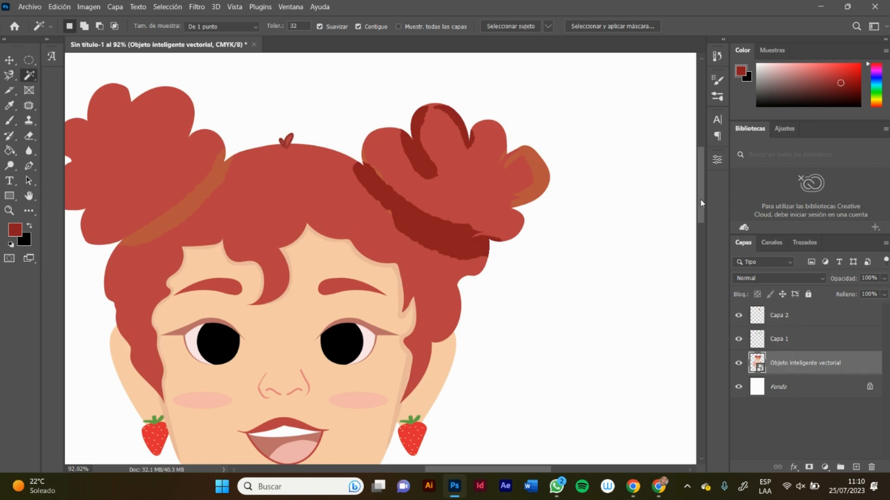
{"action": "left_click_drag", "start_coordinate": [701, 203], "coordinate": [602, 320]}
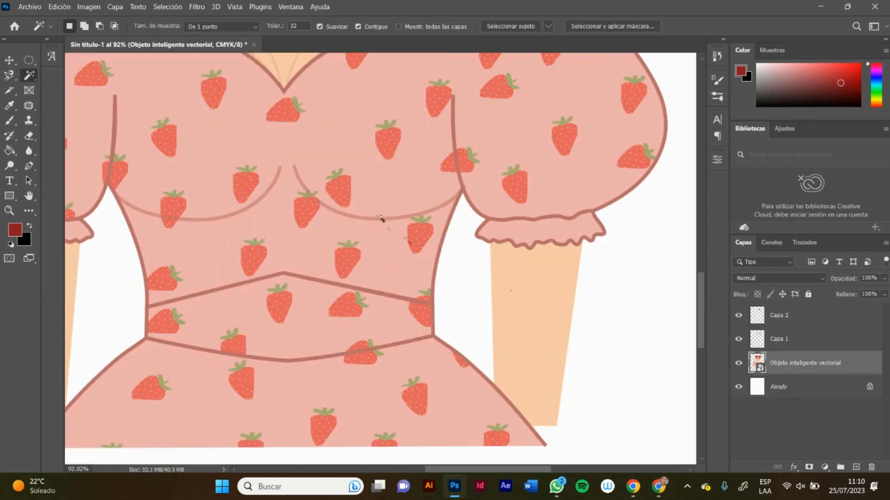
{"action": "left_click", "coordinate": [382, 220]}
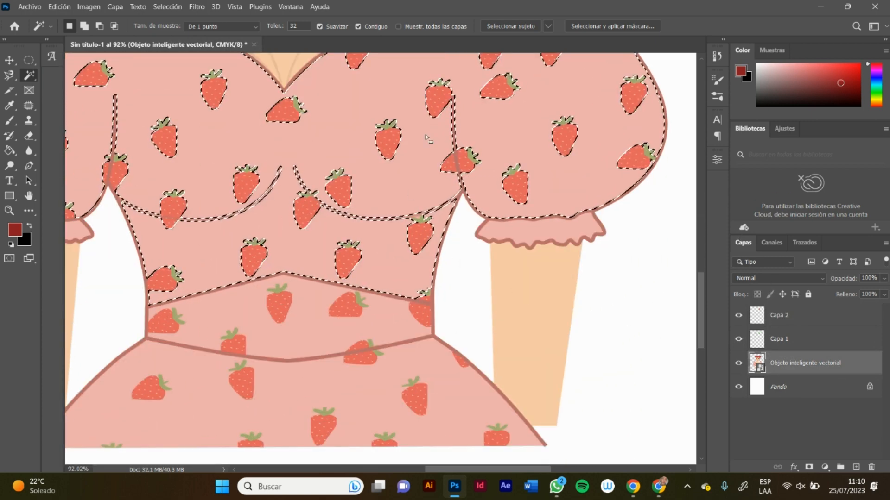
{"action": "left_click_drag", "start_coordinate": [699, 298], "coordinate": [702, 277]}
Step: On Capa 1, sample the dress pink, deepen it to brick red and brush overlapping shading patches onto the bodice's upper part
{"action": "left_click", "coordinate": [778, 338]}
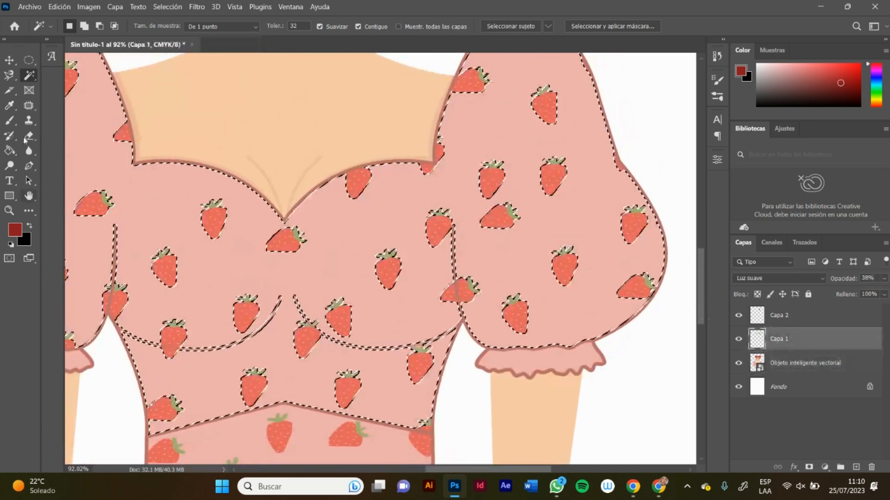
{"action": "left_click", "coordinate": [9, 105]}
{"action": "left_click", "coordinate": [317, 192]}
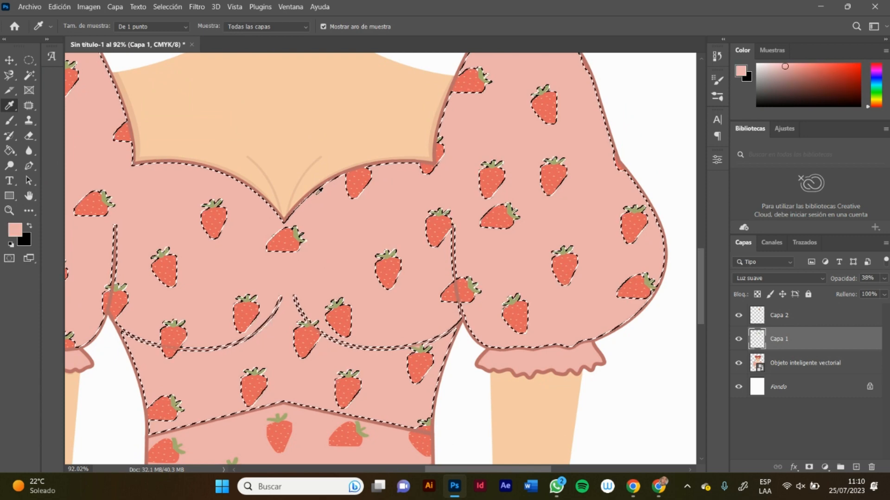
{"action": "left_click_drag", "start_coordinate": [789, 67], "coordinate": [794, 69]}
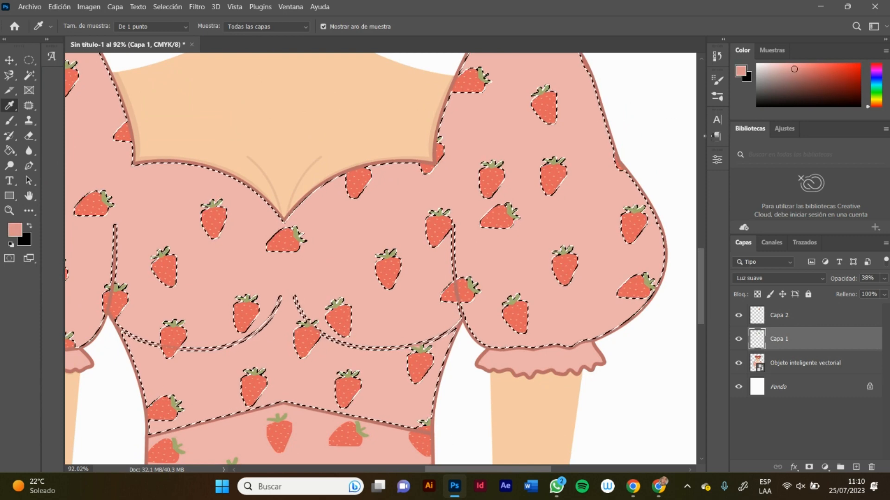
{"action": "key", "text": "b"}
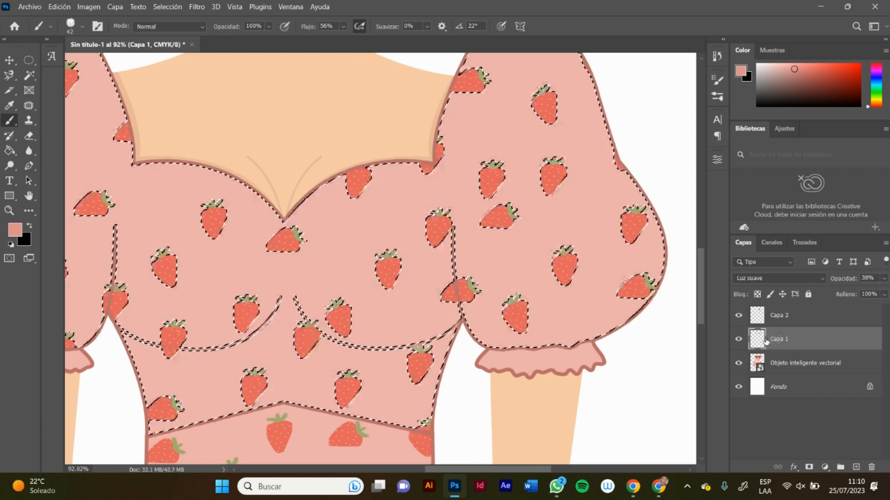
{"action": "left_click_drag", "start_coordinate": [797, 81], "coordinate": [803, 82]}
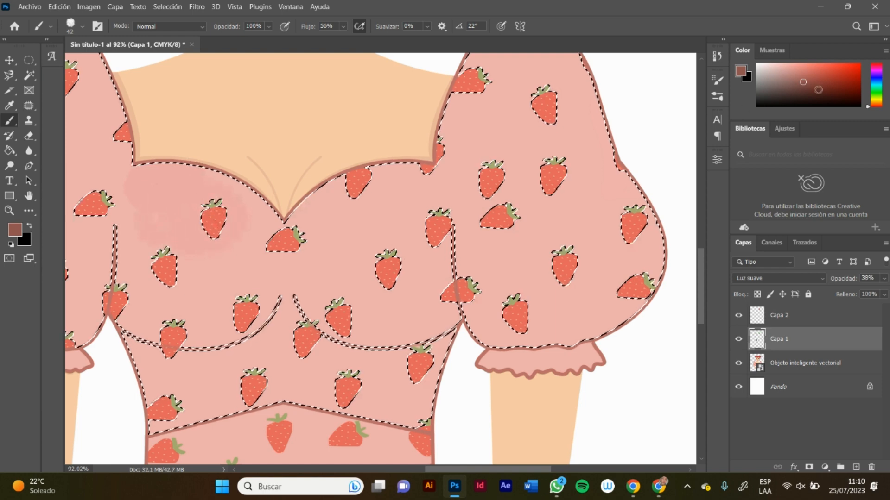
{"action": "left_click_drag", "start_coordinate": [818, 89], "coordinate": [832, 78]}
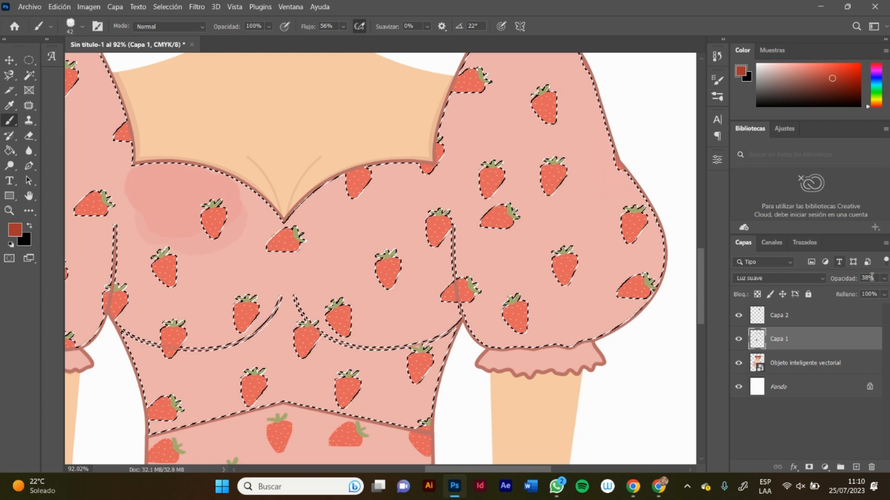
Step: Compare blending modes for Capa 1 at full opacity, keeping Luz suave and setting the opacity to 50%
{"action": "left_click", "coordinate": [884, 279]}
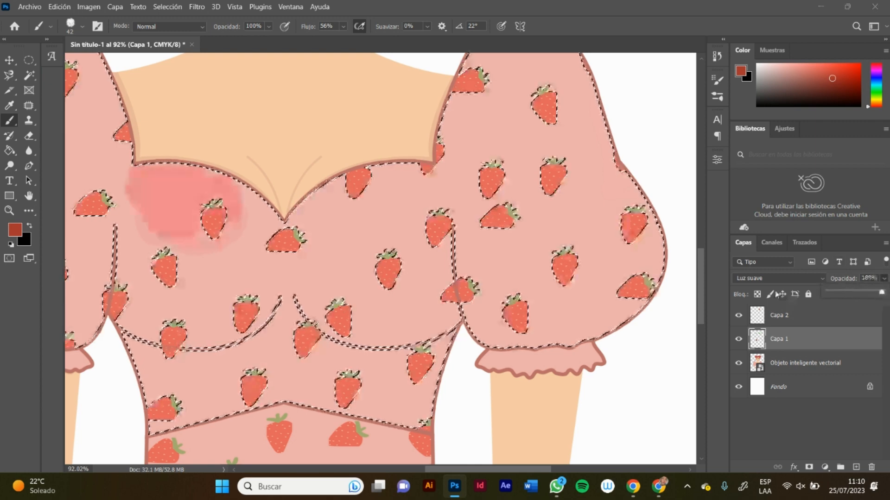
{"action": "left_click", "coordinate": [779, 283]}
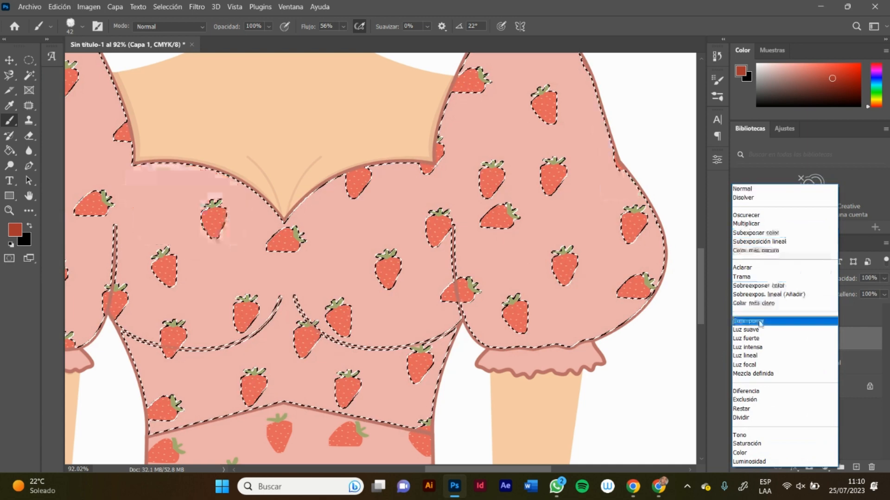
{"action": "left_click", "coordinate": [749, 331]}
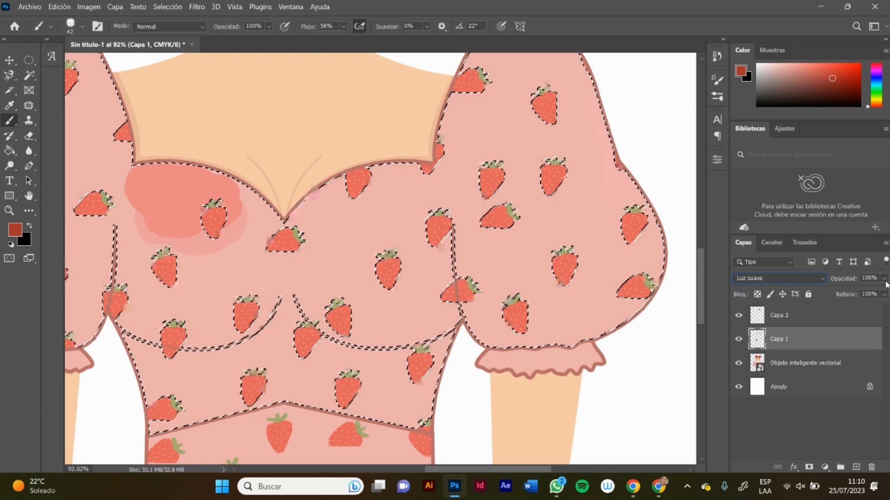
{"action": "left_click", "coordinate": [885, 280]}
{"action": "left_click_drag", "start_coordinate": [856, 297], "coordinate": [854, 294]}
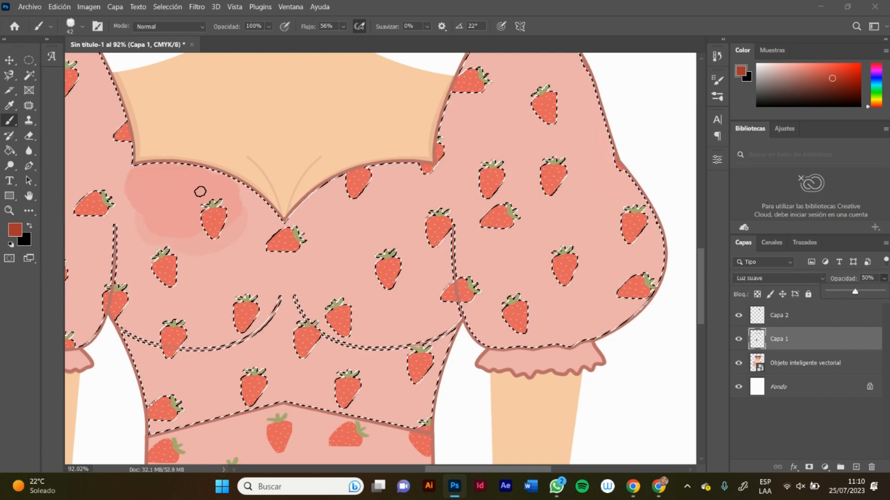
{"action": "left_click", "coordinate": [189, 209]}
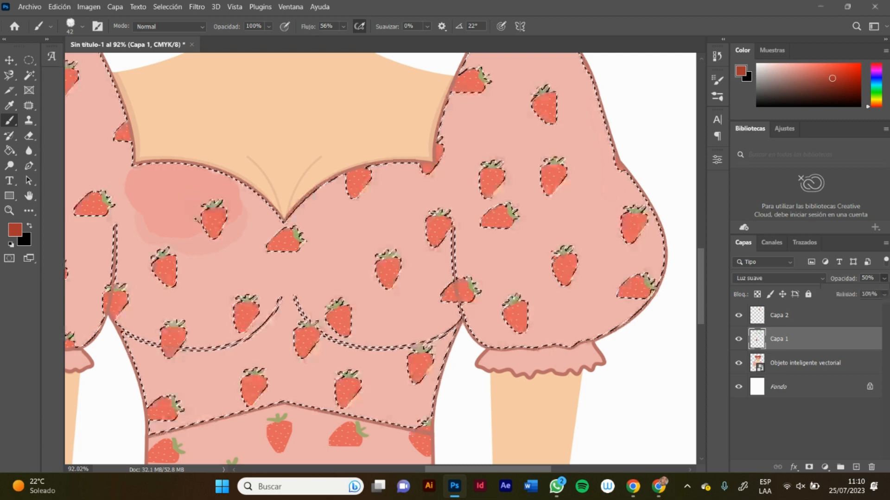
Step: Examine how the hair and bodice shading looks across the whole character illustration
{"action": "key", "text": "z"}
{"action": "left_click_drag", "start_coordinate": [323, 131], "coordinate": [479, 203]}
{"action": "left_click_drag", "start_coordinate": [399, 219], "coordinate": [407, 221]}
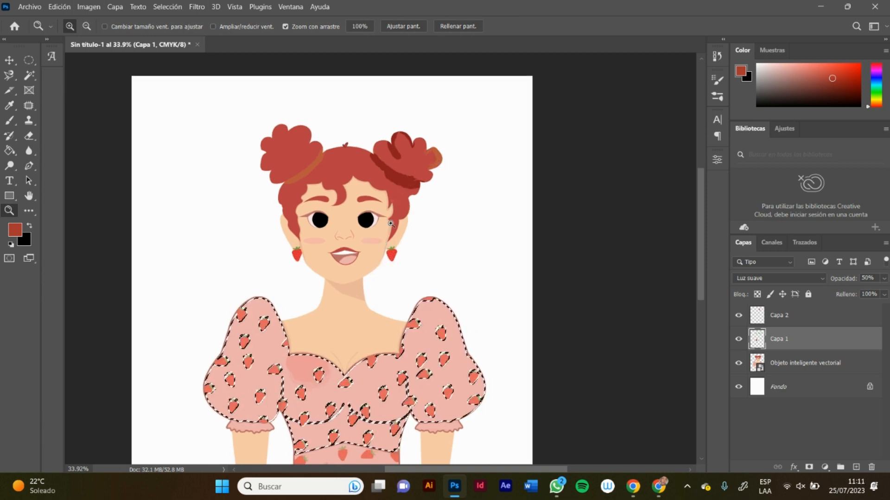
{"action": "left_click_drag", "start_coordinate": [432, 139], "coordinate": [324, 186]}
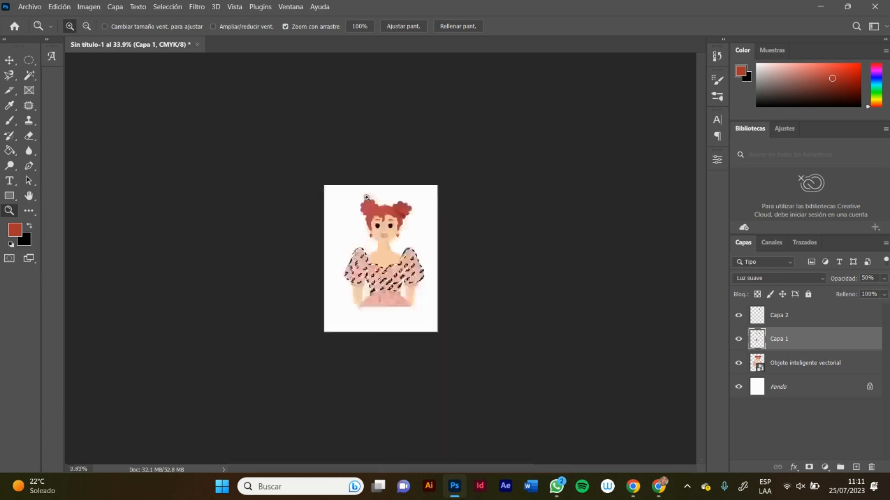
{"action": "left_click_drag", "start_coordinate": [363, 262], "coordinate": [479, 228]}
{"action": "left_click_drag", "start_coordinate": [524, 206], "coordinate": [448, 224]}
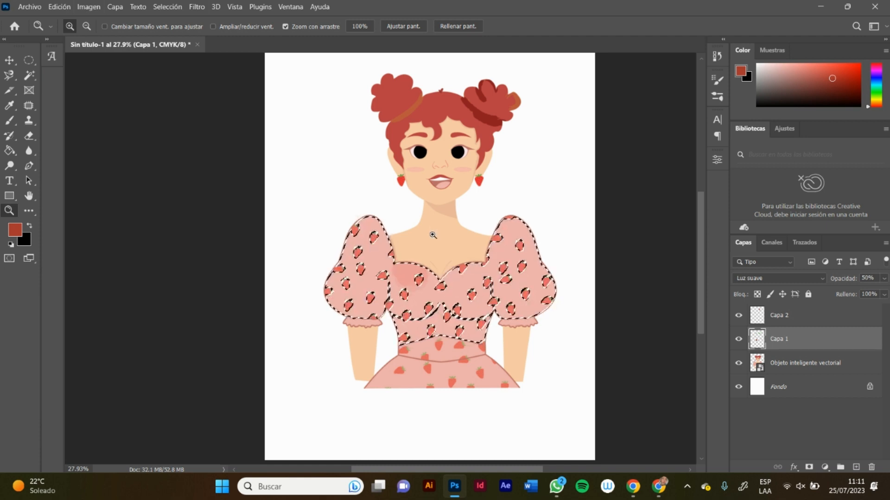
{"action": "left_click_drag", "start_coordinate": [432, 234], "coordinate": [410, 241]}
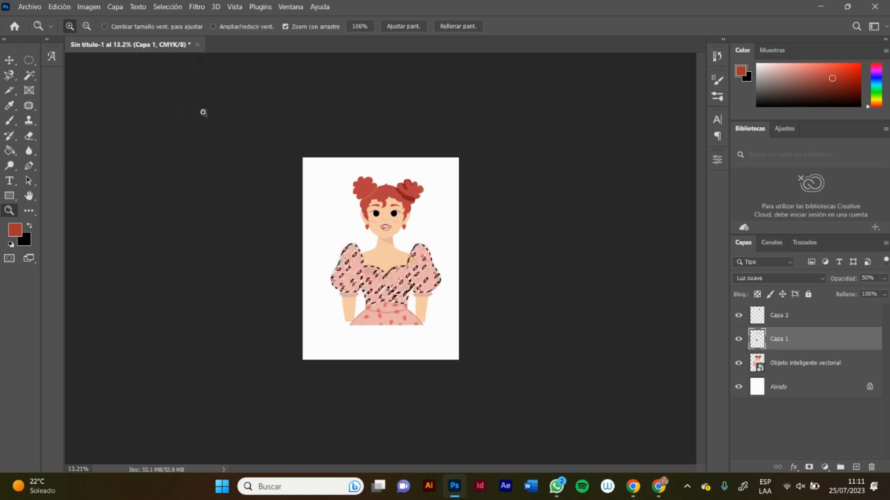
Step: Close the strawberry-dress document without saving changes and open the recent file Reina Roja.psd
{"action": "left_click", "coordinate": [197, 45]}
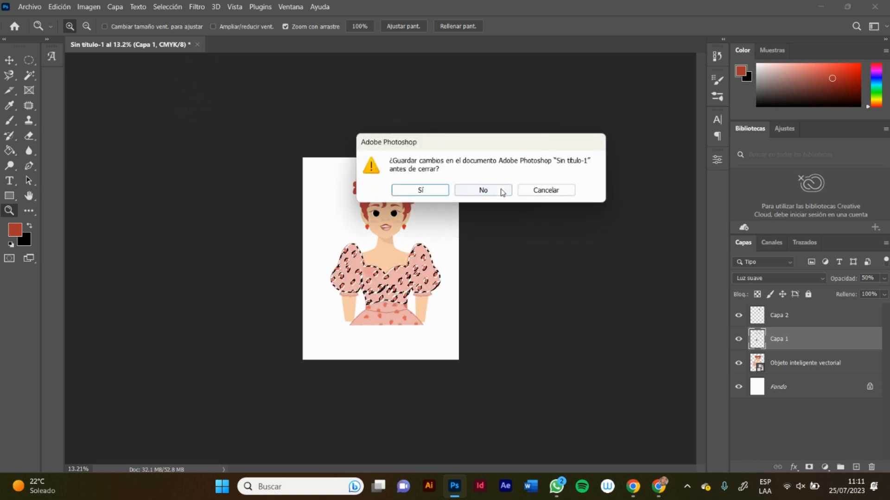
{"action": "left_click", "coordinate": [492, 191]}
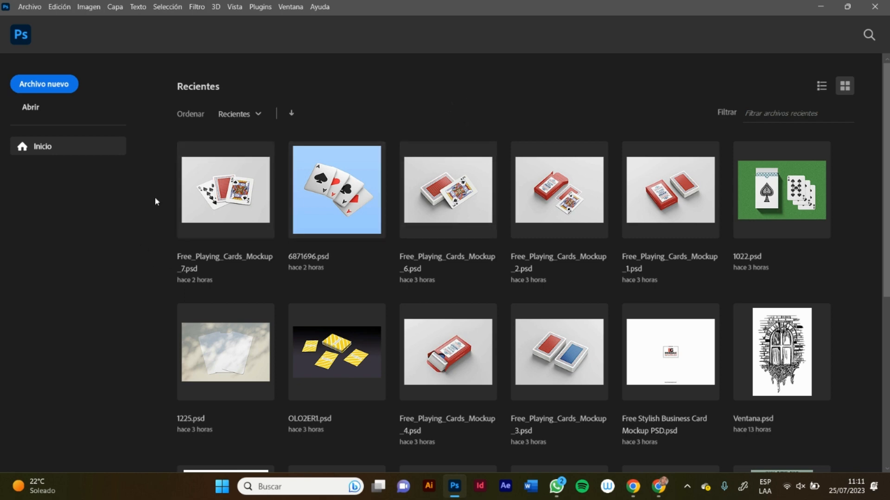
{"action": "left_click_drag", "start_coordinate": [888, 209], "coordinate": [881, 245]}
{"action": "scroll", "coordinate": [243, 439], "scroll_direction": "down", "scroll_amount": 1}
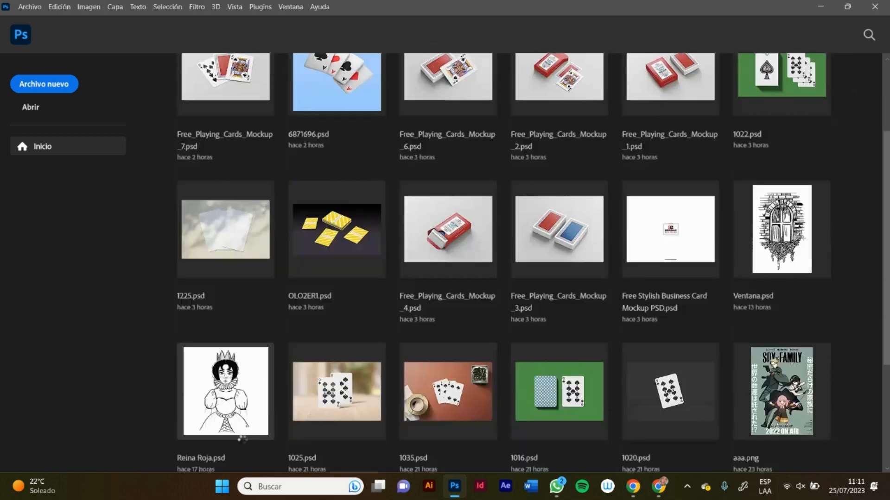
{"action": "left_click", "coordinate": [243, 439]}
Step: Hide the artwork layers of Reina Roja.psd and show only the pencil sketch photo above the Fondo layer
{"action": "left_click_drag", "start_coordinate": [738, 315], "coordinate": [733, 405]}
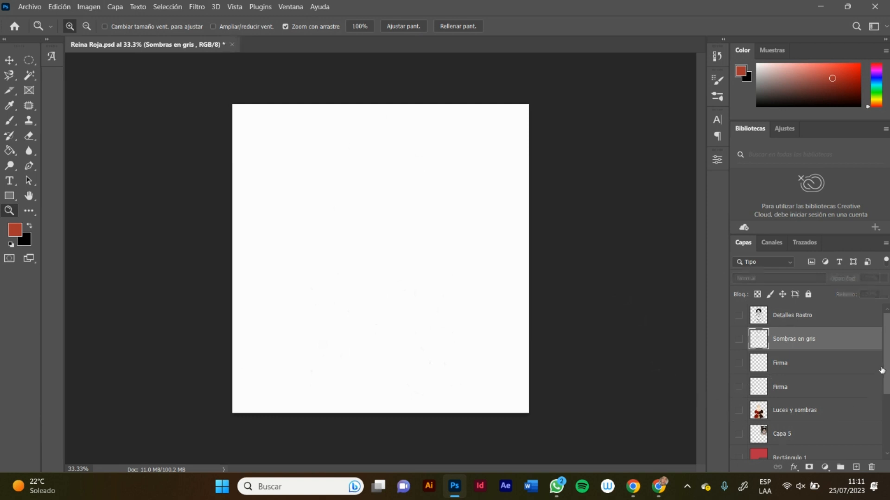
{"action": "scroll", "coordinate": [881, 370], "scroll_direction": "down", "scroll_amount": 4}
{"action": "left_click", "coordinate": [739, 425]}
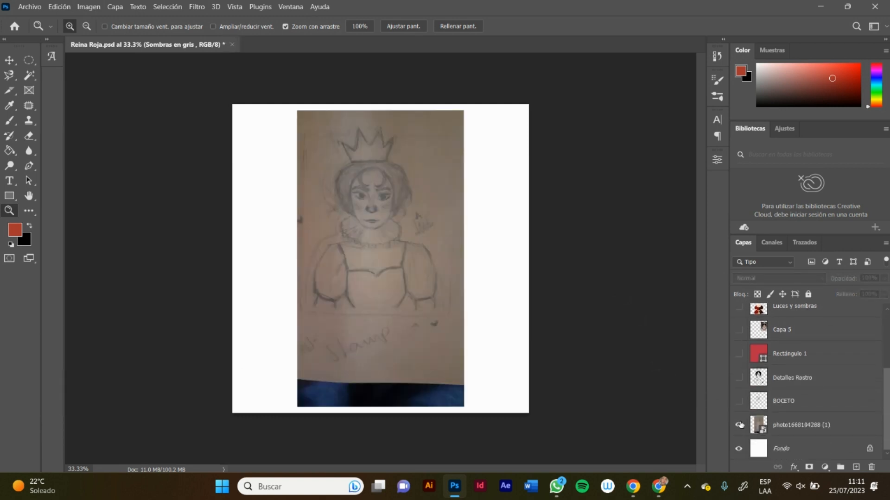
Step: Examine the pencil sketch up close and compare it with the construction lines by briefly showing the BOCETO layer
{"action": "left_click_drag", "start_coordinate": [375, 180], "coordinate": [384, 123]}
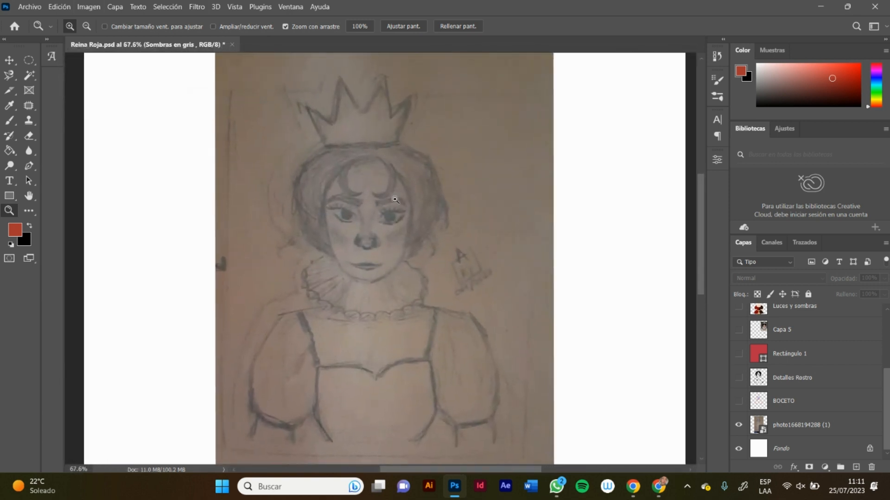
{"action": "left_click_drag", "start_coordinate": [438, 185], "coordinate": [412, 188]}
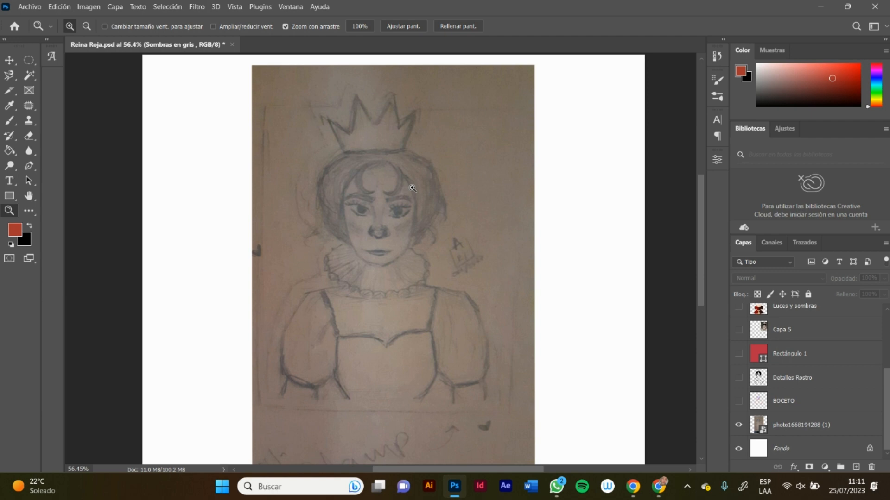
{"action": "left_click", "coordinate": [30, 7]}
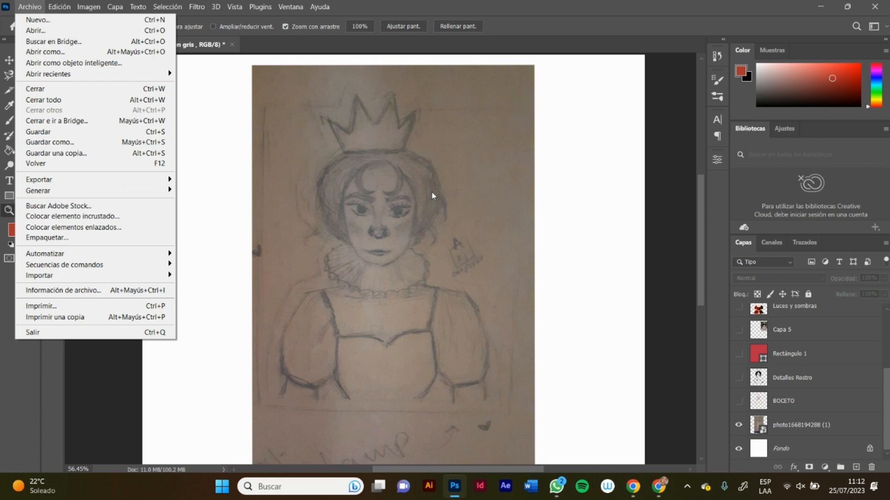
{"action": "left_click", "coordinate": [550, 203]}
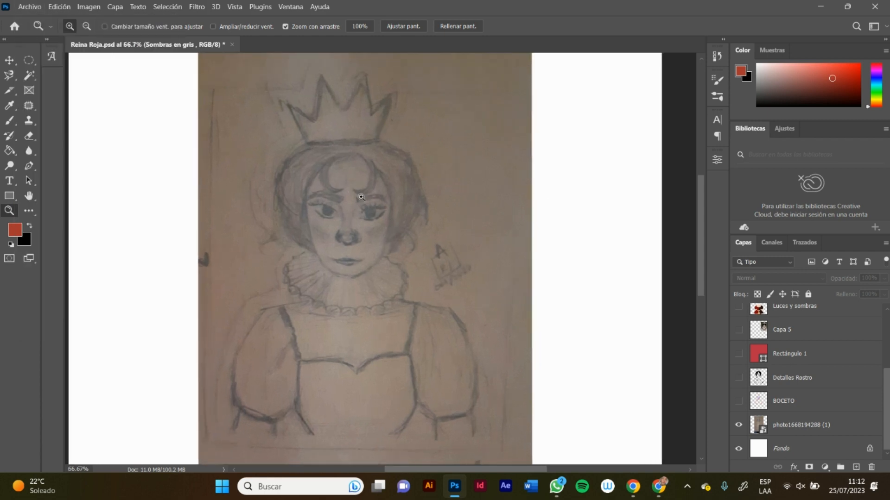
{"action": "left_click_drag", "start_coordinate": [357, 196], "coordinate": [334, 224]}
{"action": "left_click_drag", "start_coordinate": [388, 196], "coordinate": [359, 202]}
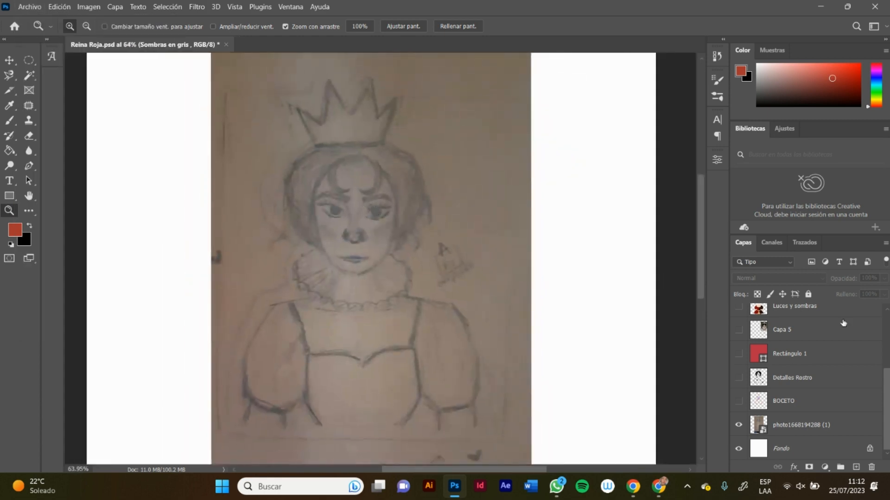
{"action": "left_click", "coordinate": [737, 401]}
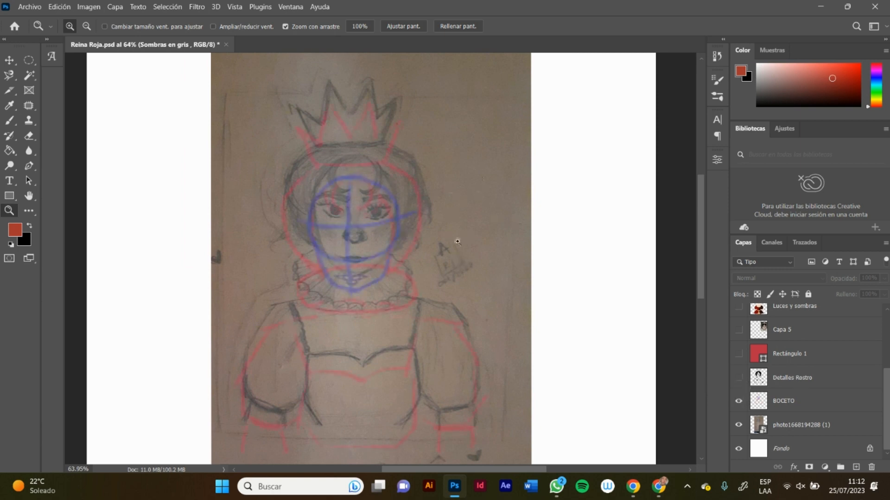
{"action": "scroll", "coordinate": [698, 236], "scroll_direction": "down", "scroll_amount": 3}
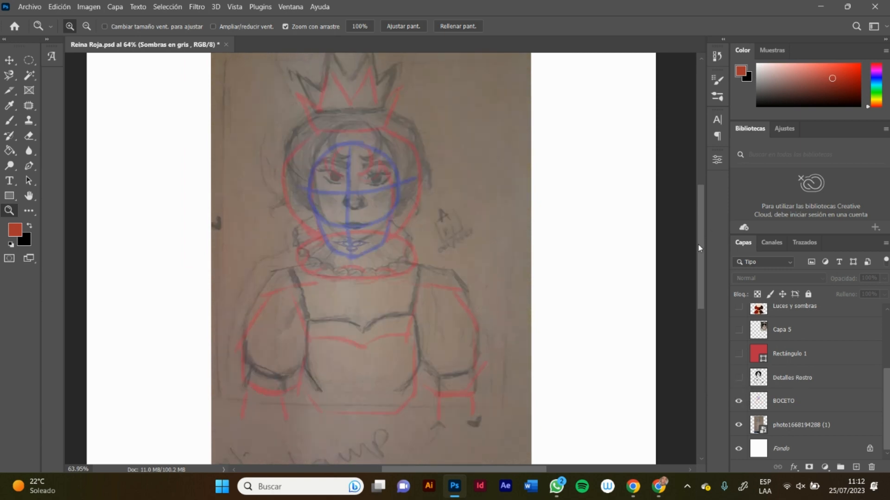
{"action": "scroll", "coordinate": [697, 237], "scroll_direction": "up", "scroll_amount": 2}
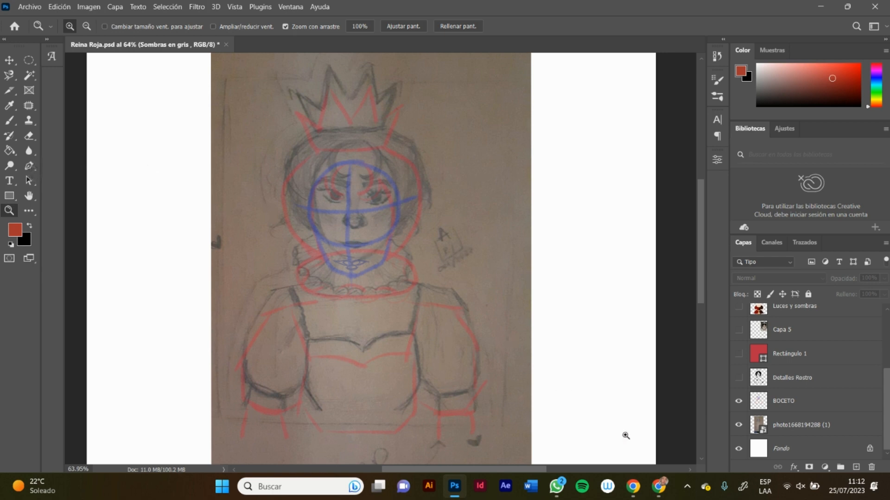
{"action": "mouse_move", "coordinate": [657, 484]}
{"action": "left_click", "coordinate": [738, 401]}
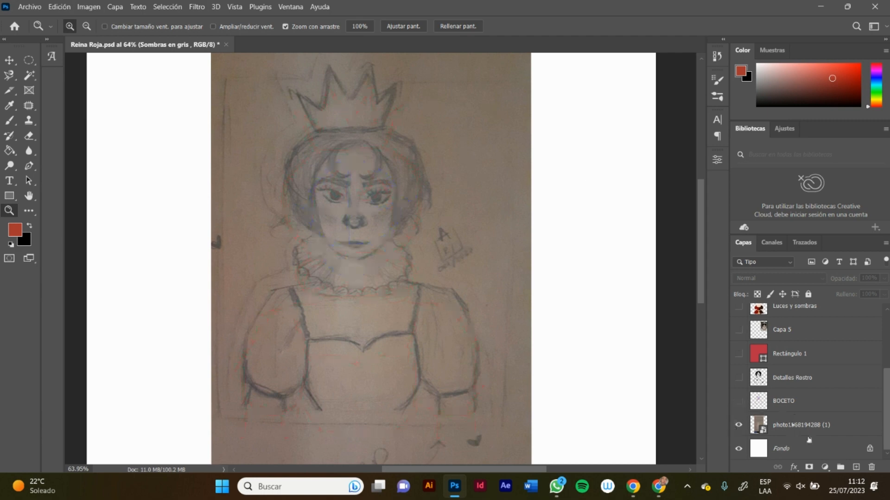
Step: Create a new layer directly above the pencil sketch photo and activate the Brush tool
{"action": "left_click", "coordinate": [778, 424]}
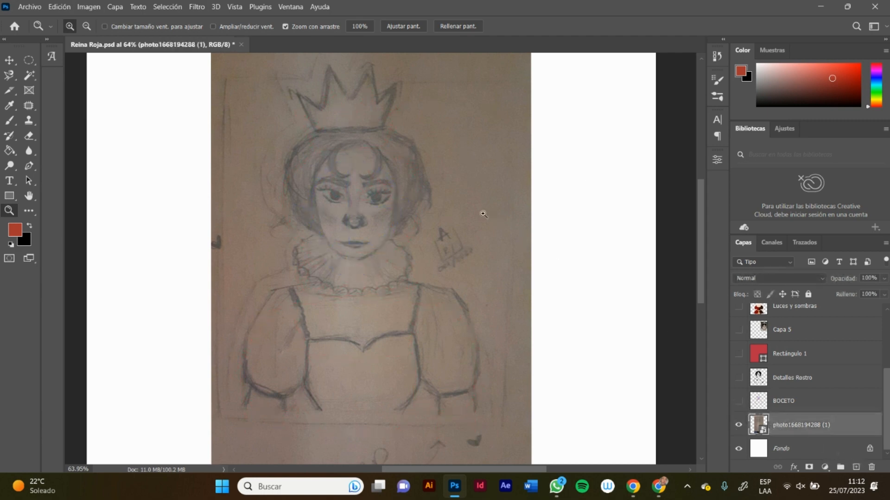
{"action": "left_click", "coordinate": [856, 466]}
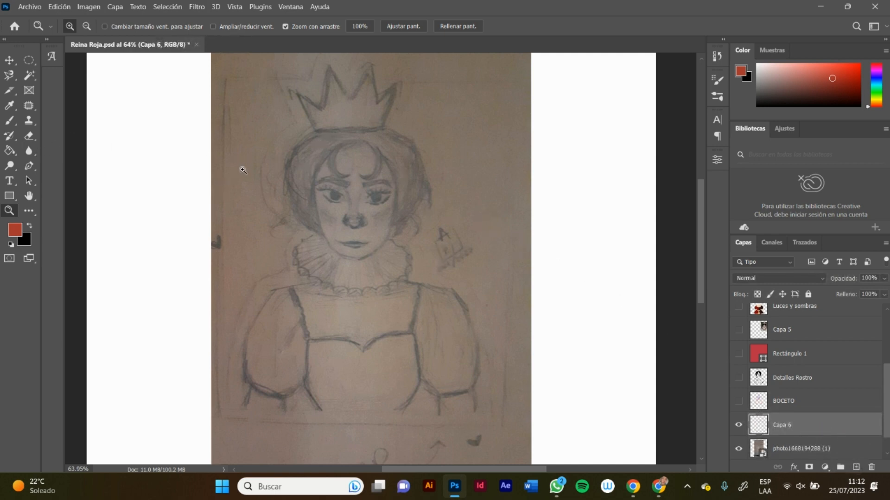
{"action": "key", "text": "b"}
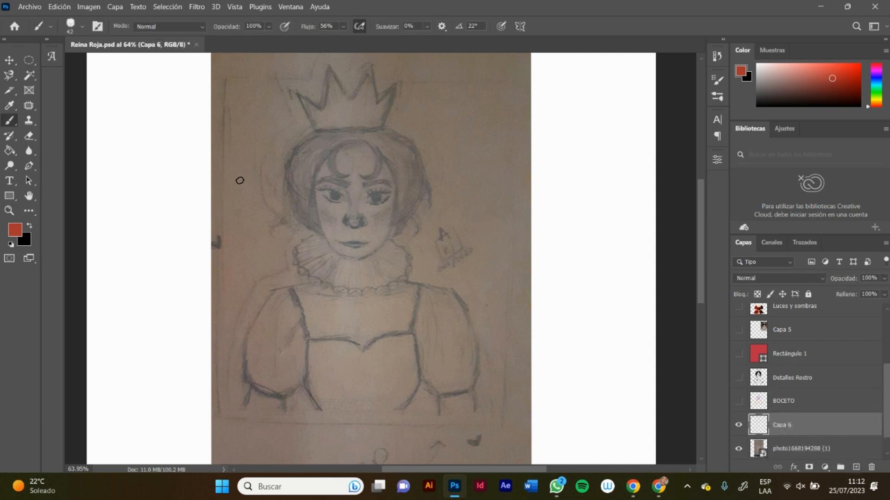
Step: Look through the brush folders and choose the Circular definido brush from Pinceles generales
{"action": "left_click", "coordinate": [77, 28]}
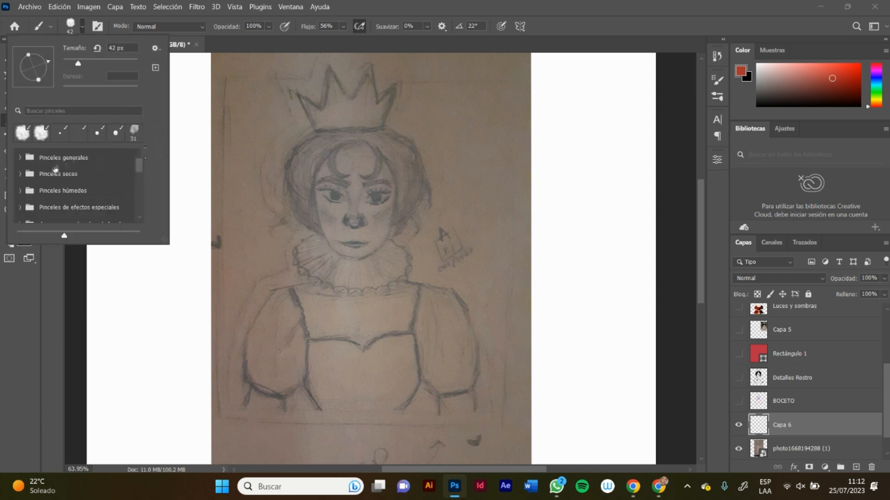
{"action": "left_click", "coordinate": [21, 158]}
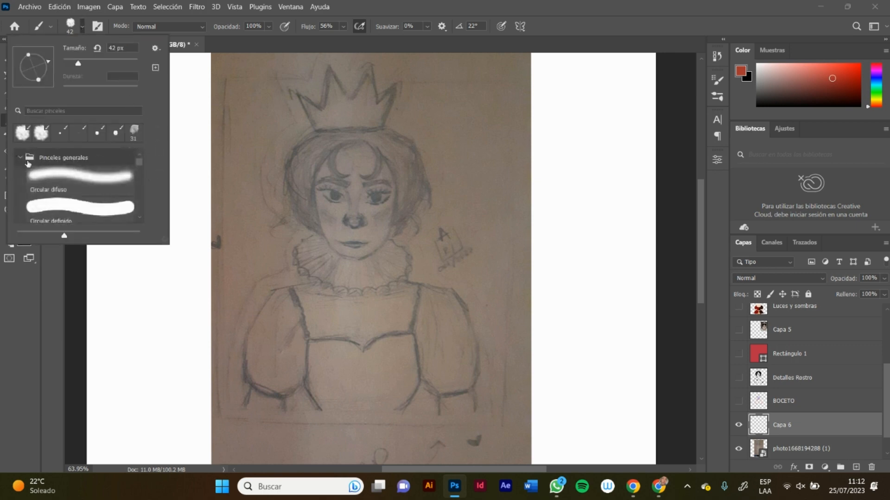
{"action": "left_click", "coordinate": [21, 158]}
{"action": "left_click", "coordinate": [66, 175]}
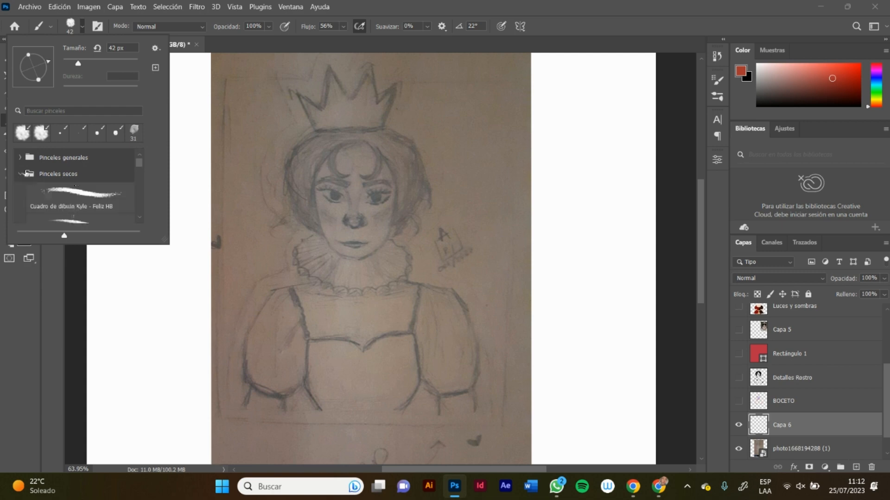
{"action": "left_click", "coordinate": [18, 175]}
{"action": "left_click", "coordinate": [19, 190]}
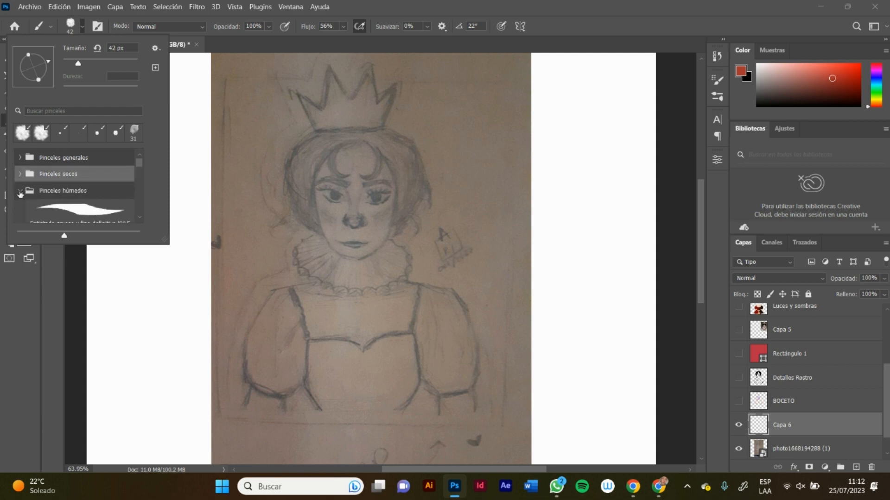
{"action": "left_click", "coordinate": [21, 191]}
{"action": "left_click", "coordinate": [20, 207]}
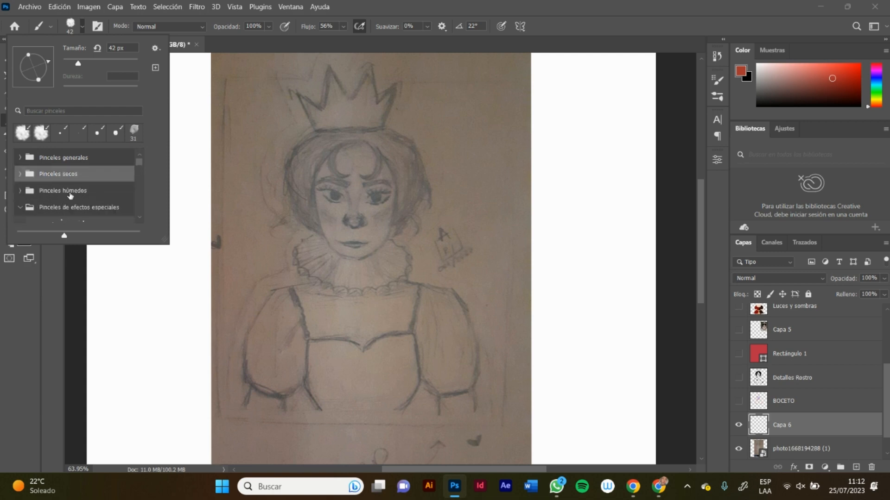
{"action": "left_click", "coordinate": [19, 209]}
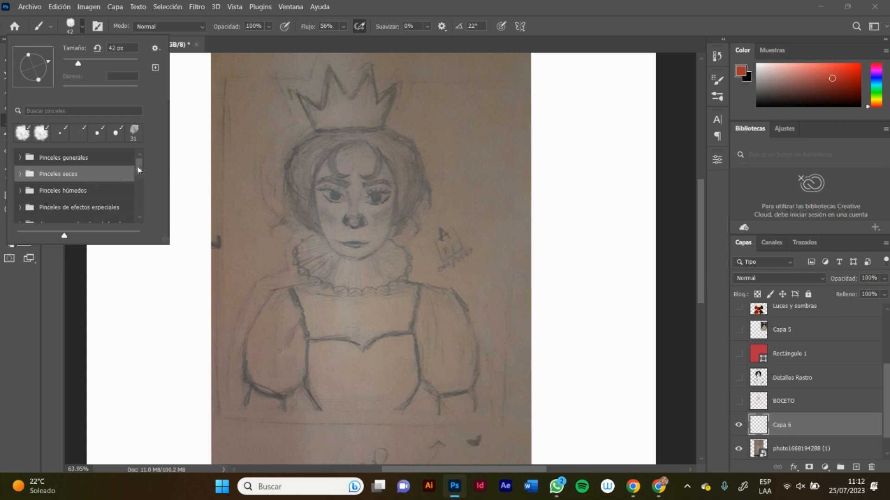
{"action": "mouse_move", "coordinate": [138, 171]}
{"action": "left_mouse_down"}
{"action": "mouse_move", "coordinate": [139, 180]}
{"action": "mouse_move", "coordinate": [136, 150]}
{"action": "left_mouse_up"}
{"action": "left_click", "coordinate": [33, 159]}
{"action": "left_click", "coordinate": [19, 158]}
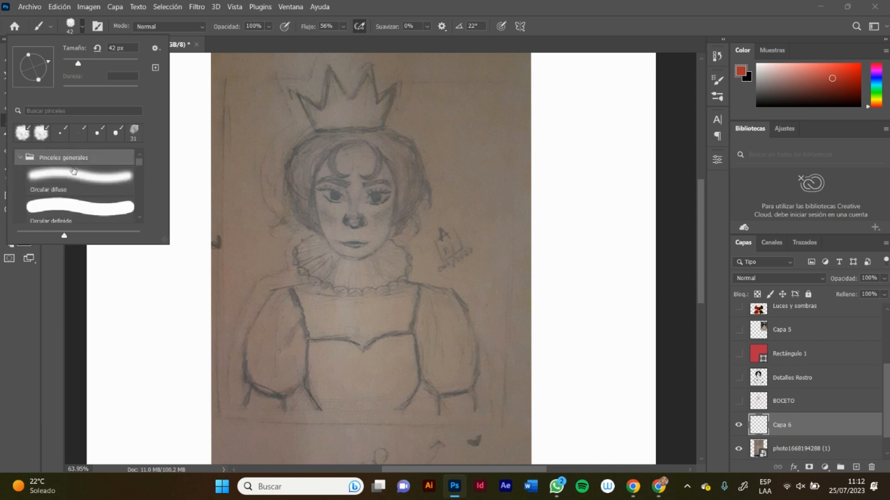
{"action": "left_click", "coordinate": [65, 213]}
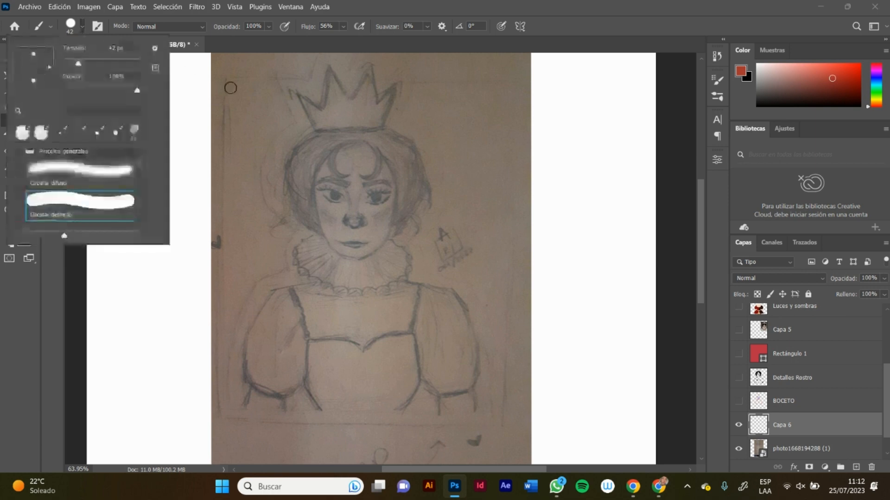
{"action": "left_click", "coordinate": [84, 26]}
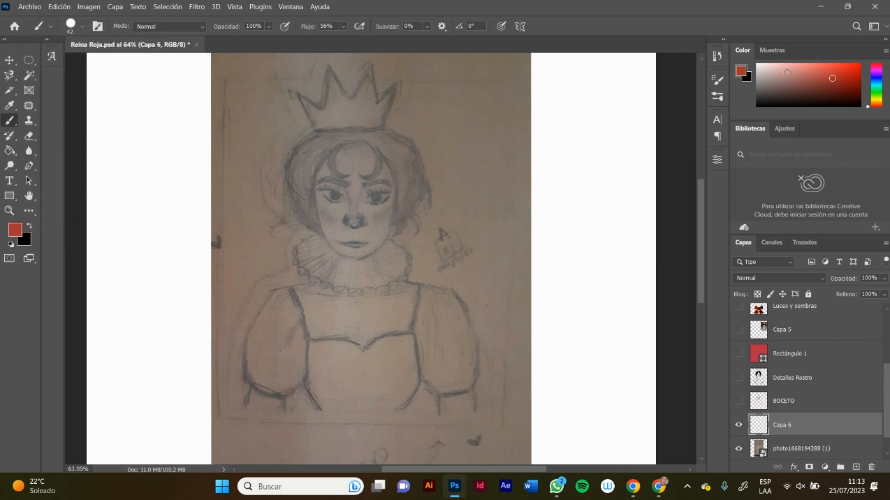
Step: Choose a light coral red as the foreground color and set the new layer's opacity to 57%
{"action": "left_click_drag", "start_coordinate": [787, 73], "coordinate": [824, 64]}
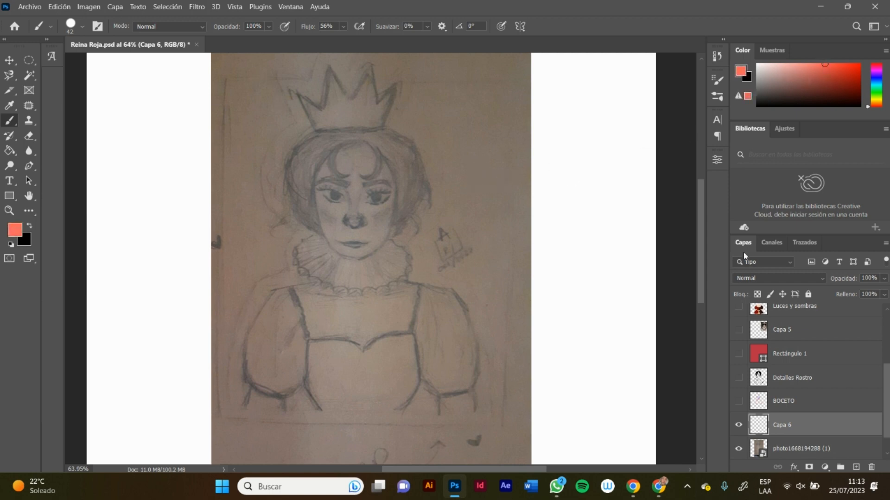
{"action": "left_click_drag", "start_coordinate": [884, 278], "coordinate": [858, 291]}
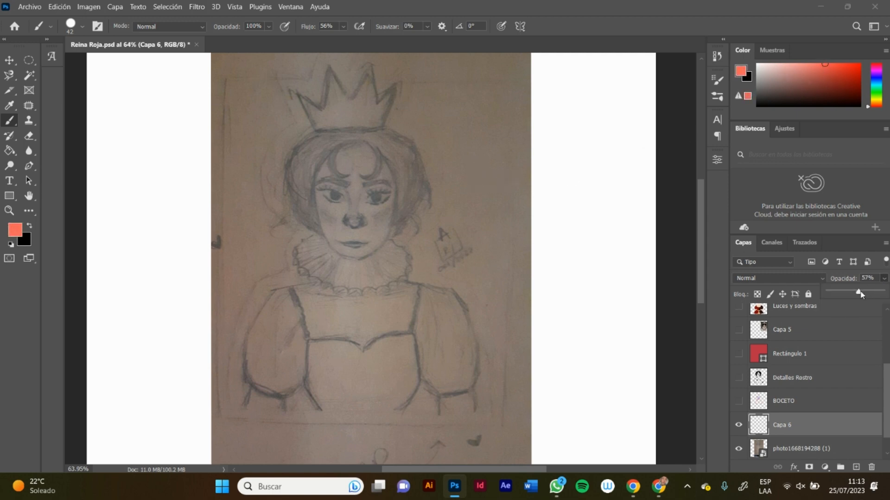
Step: Reduce the brush size to 20 px, undoing the test strokes made along one side edge of the crown
{"action": "scroll", "coordinate": [697, 207], "scroll_direction": "up", "scroll_amount": 1}
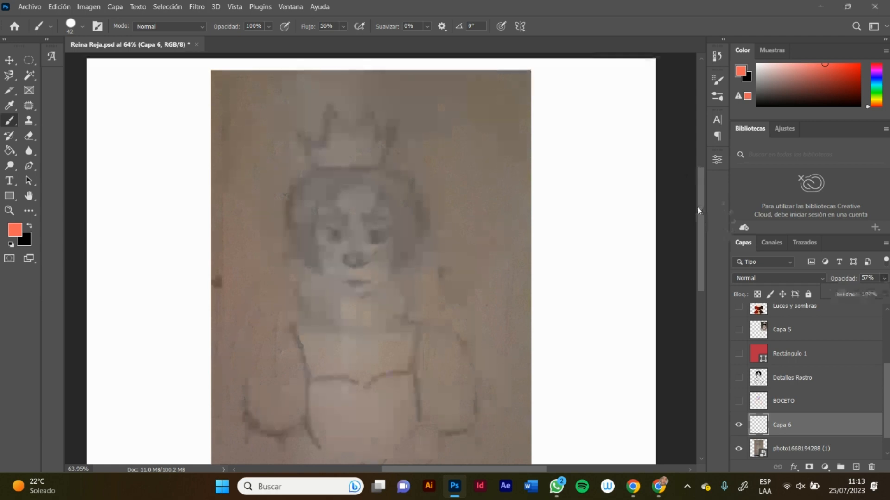
{"action": "key", "text": "z"}
{"action": "mouse_move", "coordinate": [349, 127]}
{"action": "left_mouse_down"}
{"action": "mouse_move", "coordinate": [398, 116]}
{"action": "mouse_move", "coordinate": [364, 136]}
{"action": "left_mouse_up"}
{"action": "key", "text": "b"}
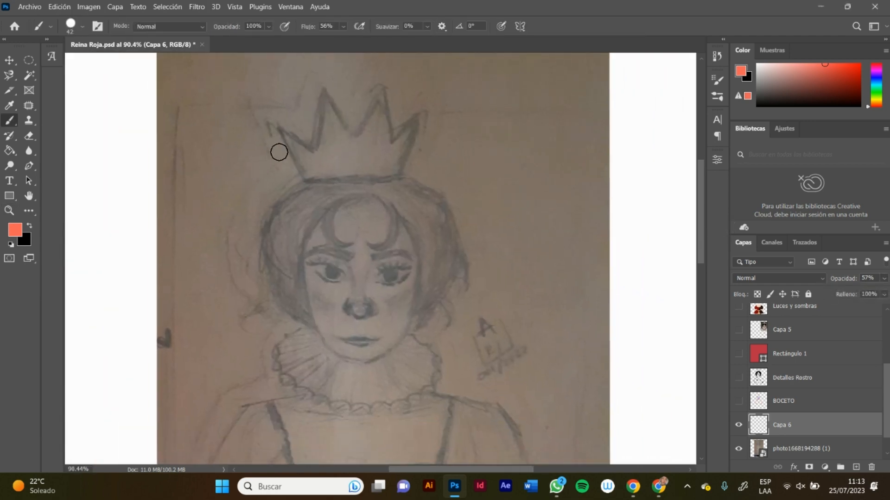
{"action": "left_click_drag", "start_coordinate": [274, 122], "coordinate": [321, 191]}
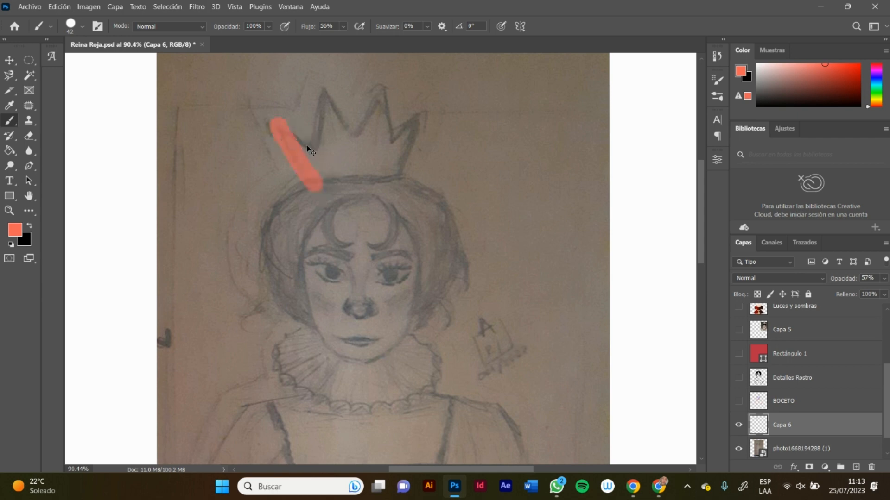
{"action": "key", "text": "ctrl+z"}
{"action": "left_click", "coordinate": [83, 26]}
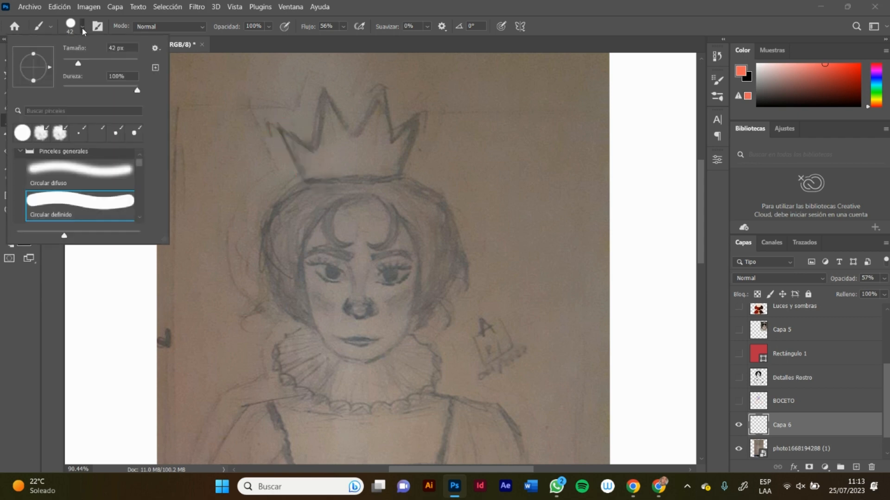
{"action": "left_click_drag", "start_coordinate": [76, 63], "coordinate": [68, 63]}
{"action": "key", "text": "Return"}
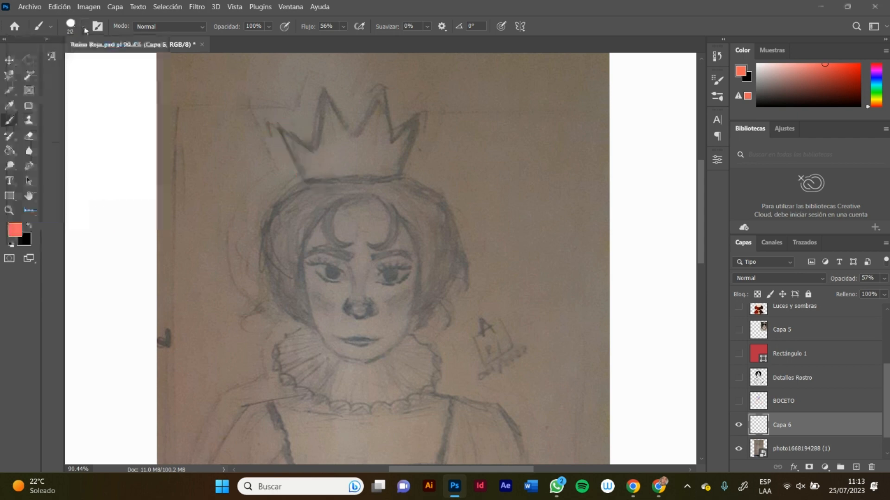
{"action": "left_click_drag", "start_coordinate": [277, 127], "coordinate": [316, 188]}
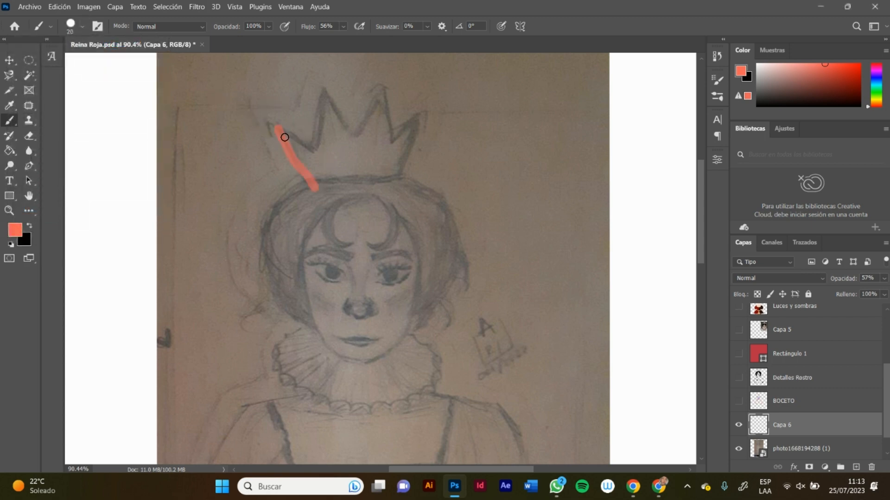
{"action": "key", "text": "ctrl+z"}
Step: Trace the crown's points, sides and base over the pencil sketch with coral brush strokes
{"action": "mouse_move", "coordinate": [275, 126]}
{"action": "left_mouse_down"}
{"action": "mouse_move", "coordinate": [307, 194]}
{"action": "mouse_move", "coordinate": [317, 152]}
{"action": "left_mouse_up"}
{"action": "mouse_move", "coordinate": [326, 90]}
{"action": "left_mouse_down"}
{"action": "mouse_move", "coordinate": [315, 162]}
{"action": "mouse_move", "coordinate": [329, 91]}
{"action": "mouse_move", "coordinate": [359, 138]}
{"action": "left_mouse_up"}
{"action": "mouse_move", "coordinate": [382, 94]}
{"action": "left_mouse_down"}
{"action": "mouse_move", "coordinate": [363, 132]}
{"action": "mouse_move", "coordinate": [386, 101]}
{"action": "mouse_move", "coordinate": [395, 142]}
{"action": "mouse_move", "coordinate": [421, 117]}
{"action": "mouse_move", "coordinate": [402, 183]}
{"action": "left_mouse_up"}
{"action": "left_click_drag", "start_coordinate": [301, 180], "coordinate": [403, 180]}
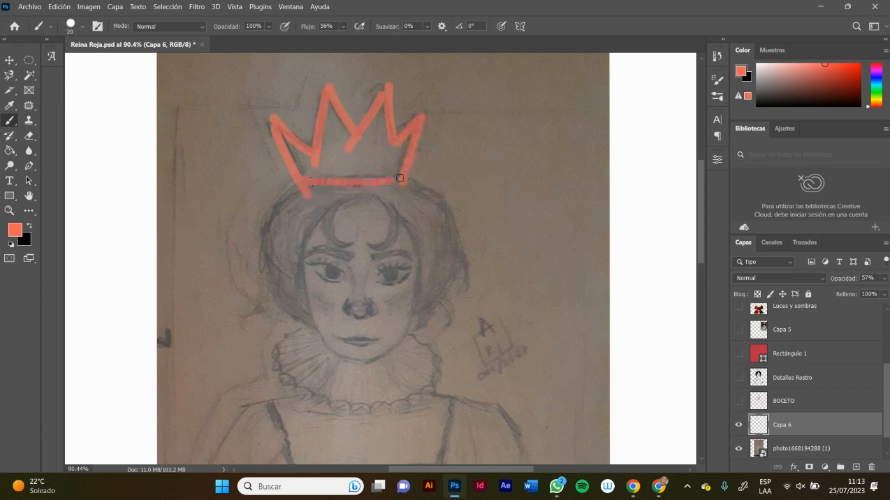
Step: Trace the hair's outer contour, the forehead curls and the inner hairline around the face in coral
{"action": "scroll", "coordinate": [705, 215], "scroll_direction": "down", "scroll_amount": 3}
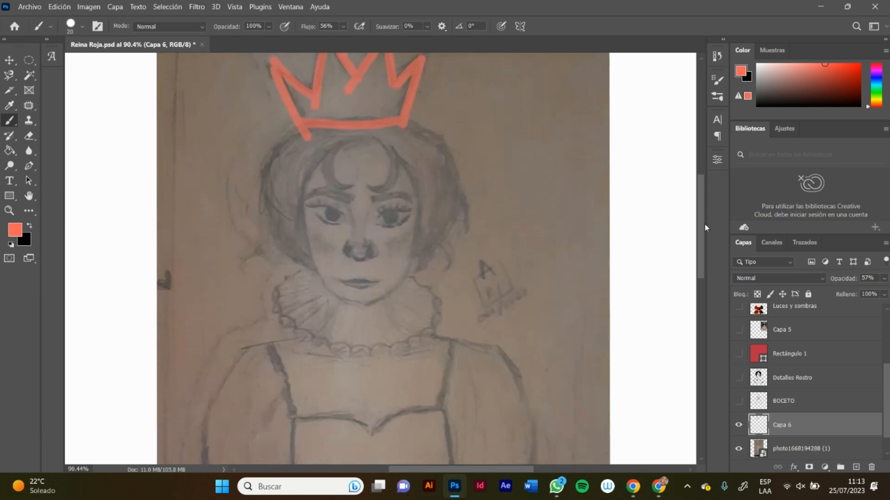
{"action": "mouse_move", "coordinate": [304, 130]}
{"action": "left_mouse_down"}
{"action": "mouse_move", "coordinate": [264, 179]}
{"action": "mouse_move", "coordinate": [265, 209]}
{"action": "mouse_move", "coordinate": [302, 251]}
{"action": "left_mouse_up"}
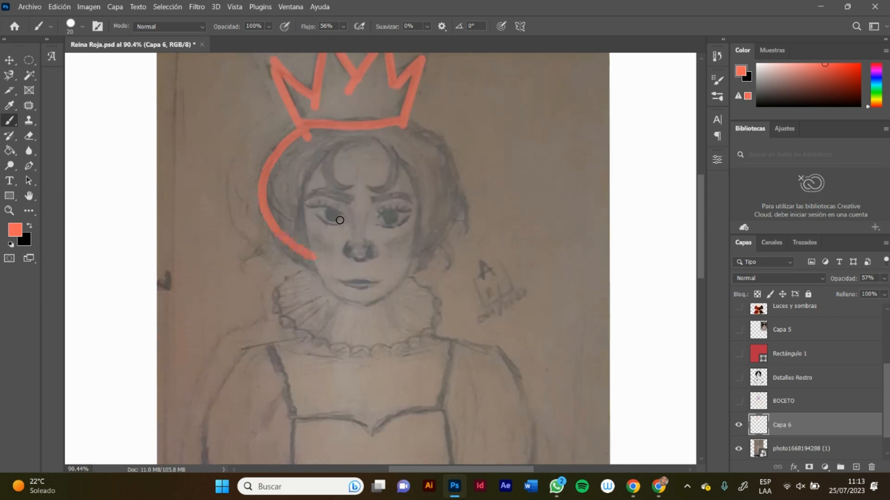
{"action": "key", "text": "ctrl+z"}
{"action": "mouse_move", "coordinate": [307, 131]}
{"action": "left_mouse_down"}
{"action": "mouse_move", "coordinate": [278, 157]}
{"action": "mouse_move", "coordinate": [268, 198]}
{"action": "mouse_move", "coordinate": [278, 231]}
{"action": "mouse_move", "coordinate": [306, 260]}
{"action": "mouse_move", "coordinate": [323, 268]}
{"action": "mouse_move", "coordinate": [306, 241]}
{"action": "mouse_move", "coordinate": [309, 184]}
{"action": "mouse_move", "coordinate": [331, 156]}
{"action": "mouse_move", "coordinate": [325, 177]}
{"action": "mouse_move", "coordinate": [337, 191]}
{"action": "mouse_move", "coordinate": [351, 188]}
{"action": "mouse_move", "coordinate": [341, 172]}
{"action": "mouse_move", "coordinate": [361, 142]}
{"action": "mouse_move", "coordinate": [383, 156]}
{"action": "mouse_move", "coordinate": [384, 173]}
{"action": "mouse_move", "coordinate": [371, 183]}
{"action": "mouse_move", "coordinate": [380, 191]}
{"action": "mouse_move", "coordinate": [395, 184]}
{"action": "mouse_move", "coordinate": [398, 160]}
{"action": "mouse_move", "coordinate": [408, 174]}
{"action": "mouse_move", "coordinate": [413, 258]}
{"action": "left_mouse_up"}
{"action": "mouse_move", "coordinate": [411, 124]}
{"action": "left_mouse_down"}
{"action": "mouse_move", "coordinate": [450, 162]}
{"action": "mouse_move", "coordinate": [455, 189]}
{"action": "mouse_move", "coordinate": [450, 224]}
{"action": "mouse_move", "coordinate": [414, 262]}
{"action": "left_mouse_up"}
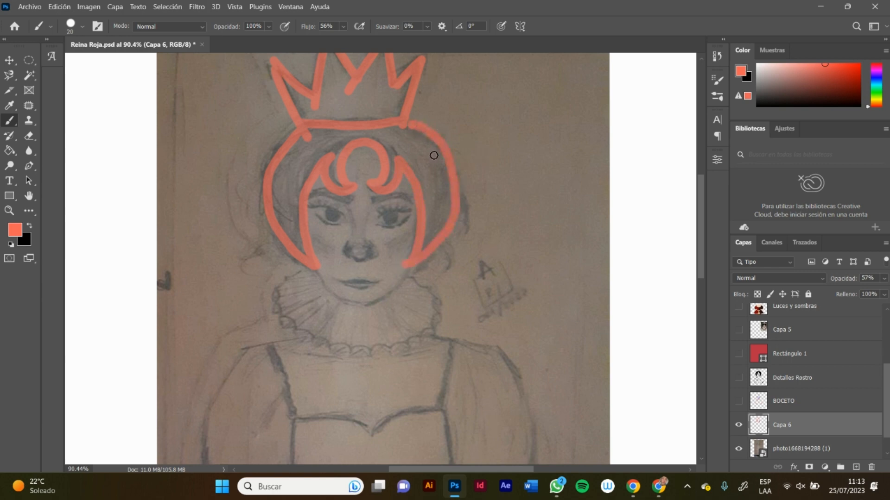
Step: Trace the scalloped outer edge of the ruffled collar beneath the face in coral
{"action": "scroll", "coordinate": [699, 216], "scroll_direction": "down", "scroll_amount": 3}
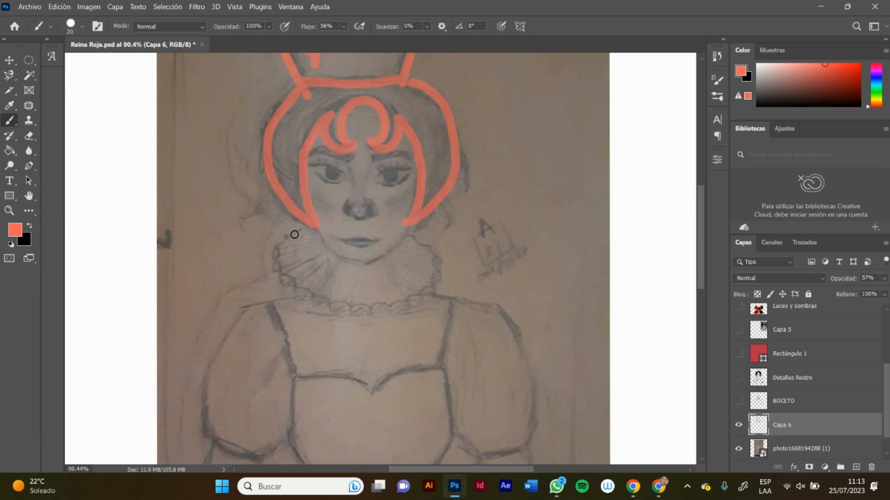
{"action": "mouse_move", "coordinate": [294, 231]}
{"action": "left_mouse_down"}
{"action": "mouse_move", "coordinate": [278, 253]}
{"action": "mouse_move", "coordinate": [288, 275]}
{"action": "mouse_move", "coordinate": [335, 298]}
{"action": "mouse_move", "coordinate": [399, 288]}
{"action": "mouse_move", "coordinate": [423, 274]}
{"action": "mouse_move", "coordinate": [436, 264]}
{"action": "mouse_move", "coordinate": [412, 232]}
{"action": "left_mouse_up"}
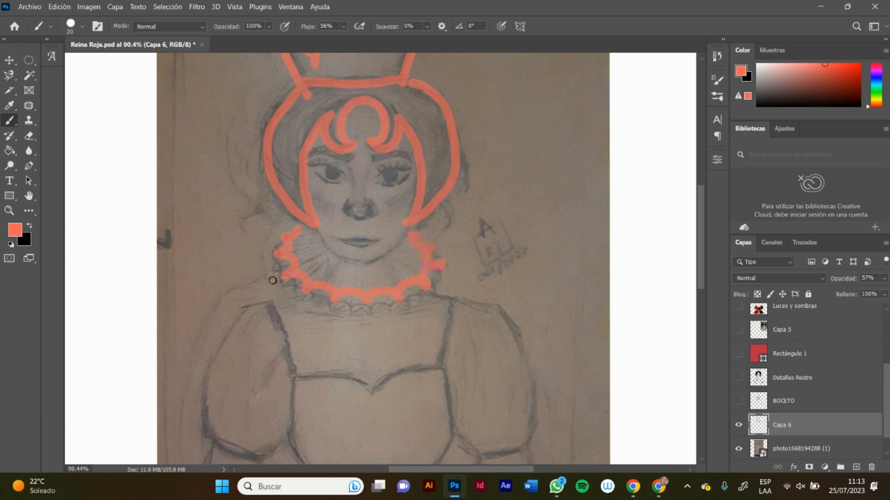
Step: Add the outer ruffle marks along the collar and trace the jawline and chin between the two hairline ends in coral
{"action": "mouse_move", "coordinate": [270, 254]}
{"action": "left_mouse_down"}
{"action": "mouse_move", "coordinate": [293, 286]}
{"action": "mouse_move", "coordinate": [310, 297]}
{"action": "mouse_move", "coordinate": [381, 307]}
{"action": "mouse_move", "coordinate": [431, 287]}
{"action": "mouse_move", "coordinate": [444, 263]}
{"action": "mouse_move", "coordinate": [418, 237]}
{"action": "left_mouse_up"}
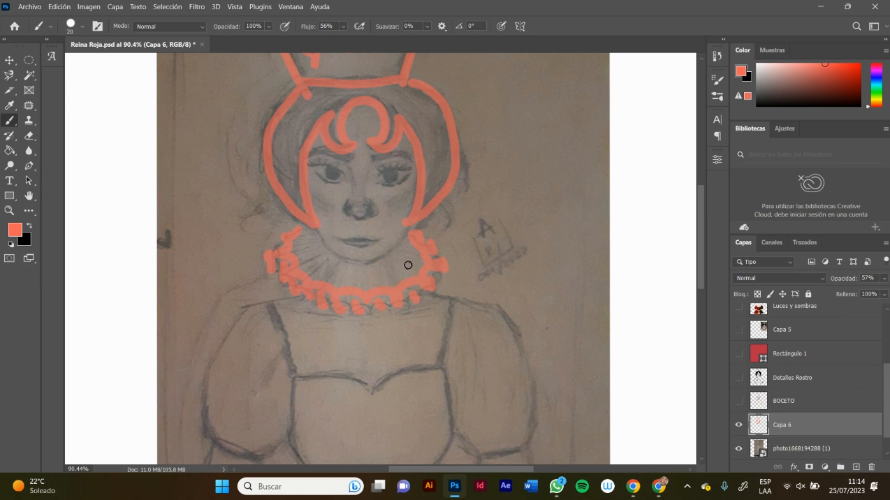
{"action": "left_click_drag", "start_coordinate": [312, 218], "coordinate": [343, 253]}
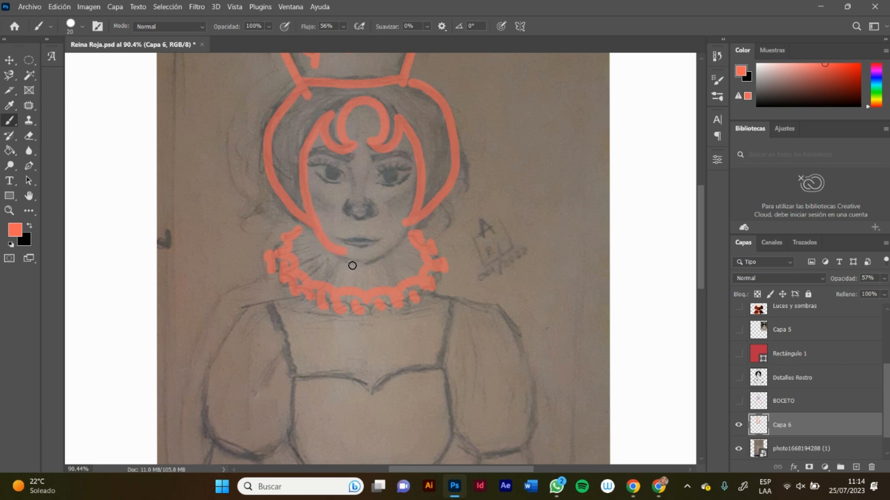
{"action": "key", "text": "z"}
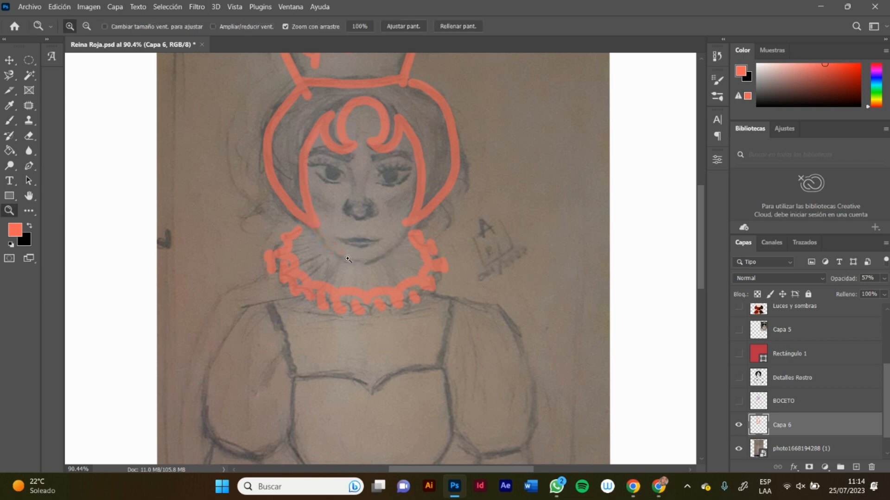
{"action": "key", "text": "b"}
{"action": "left_click_drag", "start_coordinate": [318, 228], "coordinate": [365, 265]}
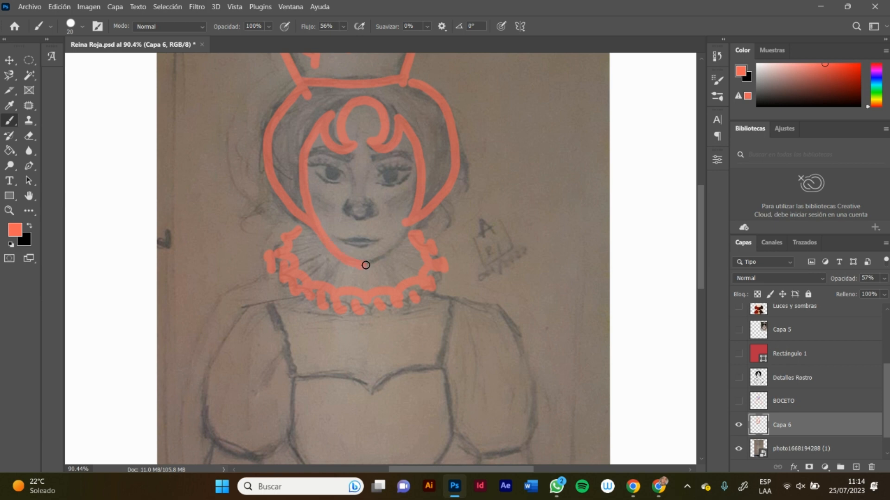
{"action": "key", "text": "ctrl+z"}
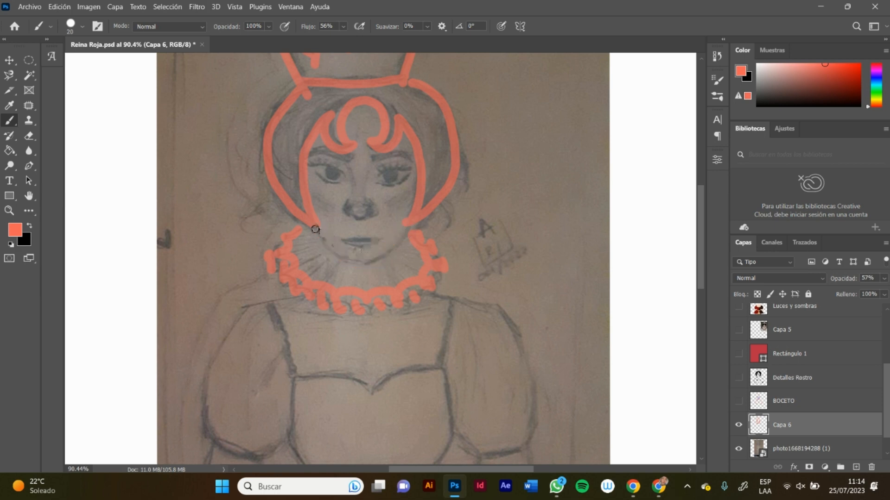
{"action": "mouse_move", "coordinate": [315, 230]}
{"action": "left_mouse_down"}
{"action": "mouse_move", "coordinate": [337, 255]}
{"action": "mouse_move", "coordinate": [366, 265]}
{"action": "mouse_move", "coordinate": [406, 226]}
{"action": "left_mouse_up"}
Step: Choose the Tintero Kyle - Dibujante clásico brush from the Pinceles húmedos group and set its size to 15 px
{"action": "key", "text": "z"}
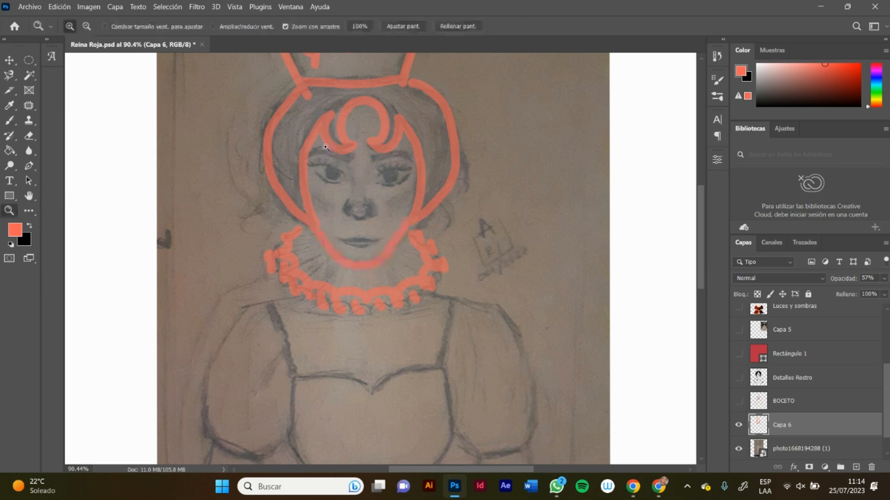
{"action": "left_click_drag", "start_coordinate": [325, 148], "coordinate": [349, 158]}
{"action": "left_click", "coordinate": [362, 223]}
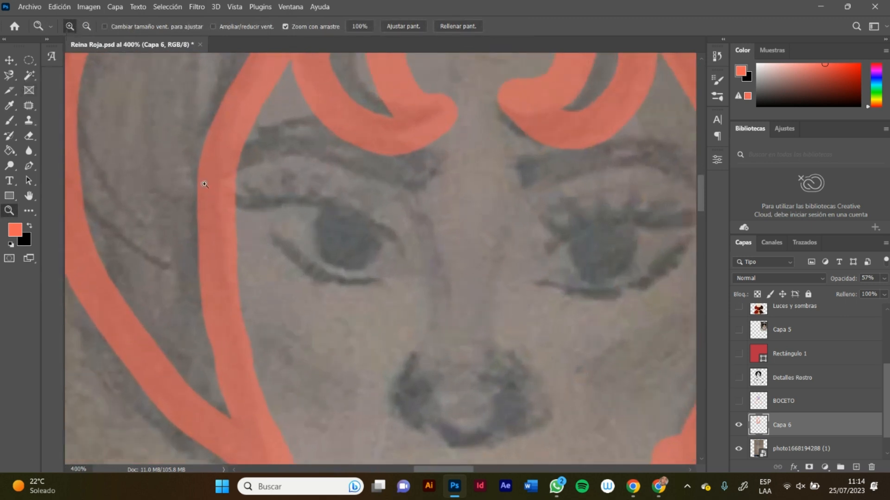
{"action": "key", "text": "b"}
{"action": "left_click", "coordinate": [84, 30]}
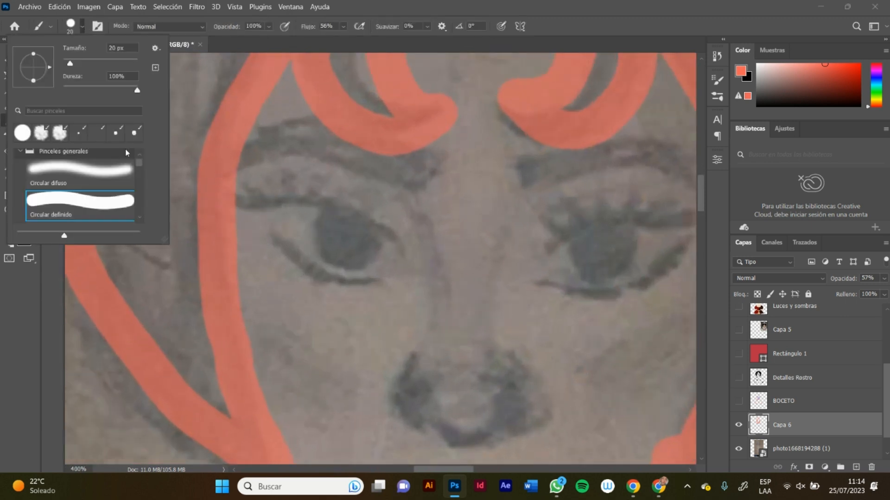
{"action": "left_click", "coordinate": [21, 151]}
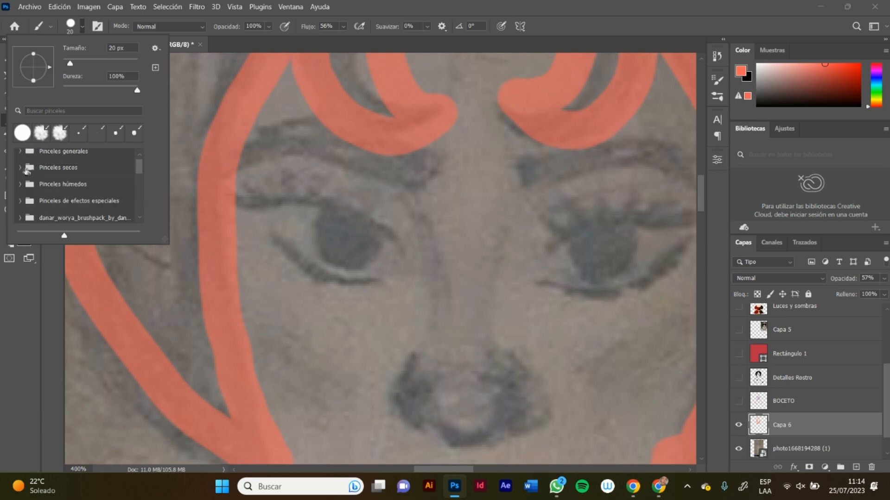
{"action": "left_click", "coordinate": [26, 170]}
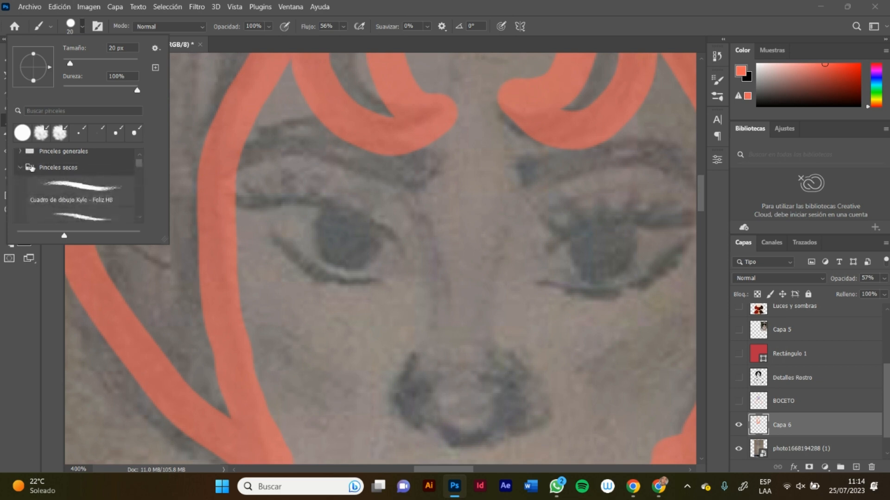
{"action": "left_click", "coordinate": [21, 168]}
{"action": "left_click", "coordinate": [22, 185]}
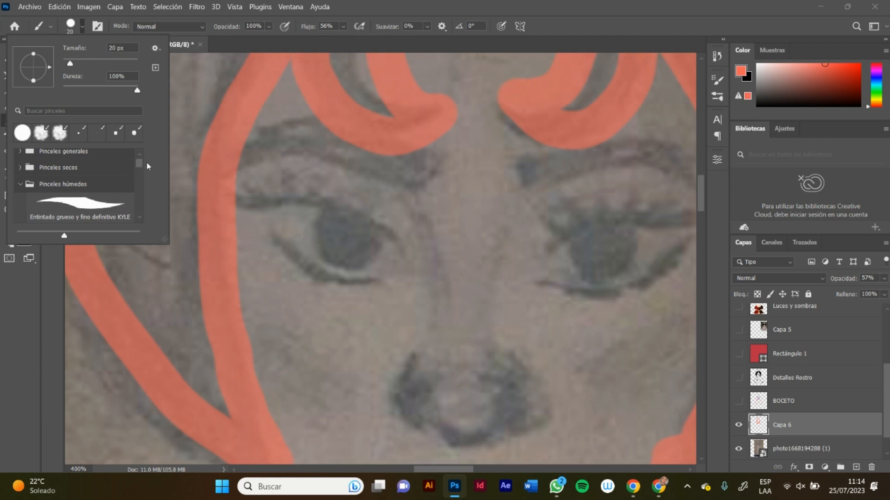
{"action": "left_click_drag", "start_coordinate": [138, 168], "coordinate": [151, 218]}
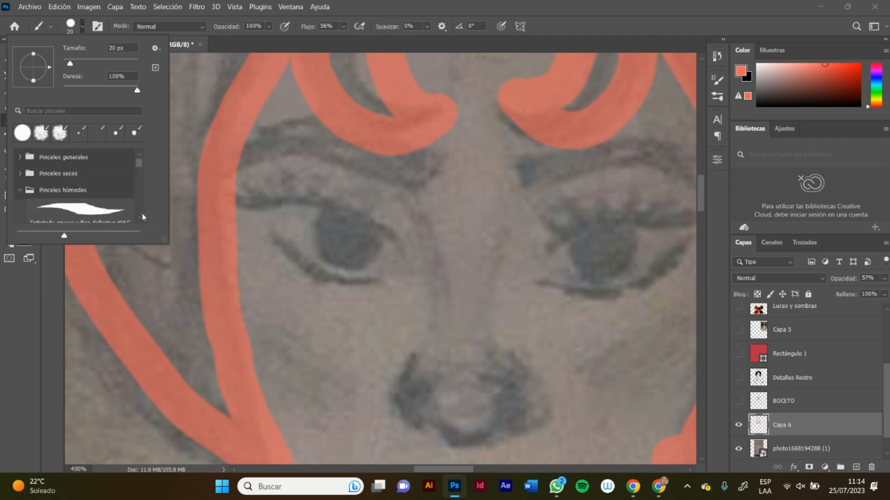
{"action": "left_click", "coordinate": [140, 217]}
{"action": "left_click", "coordinate": [140, 217]}
{"action": "left_click", "coordinate": [140, 216]}
{"action": "left_click", "coordinate": [140, 217]}
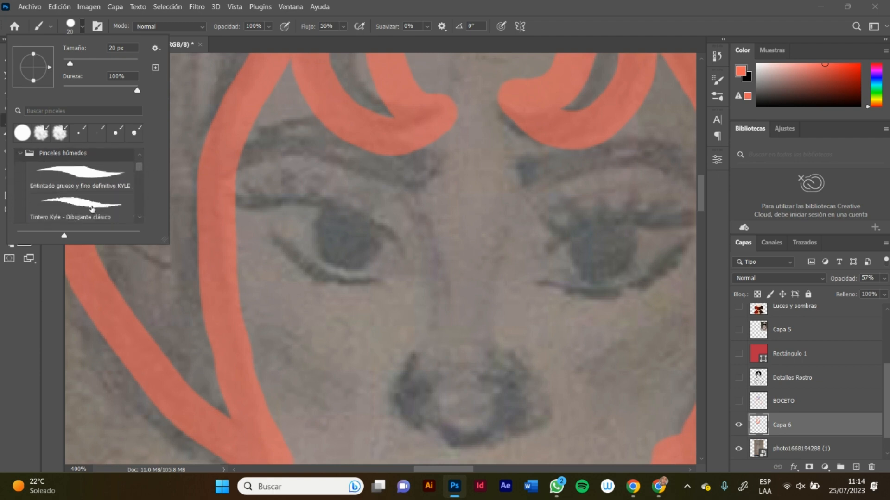
{"action": "left_click", "coordinate": [91, 209]}
{"action": "left_click", "coordinate": [69, 27]}
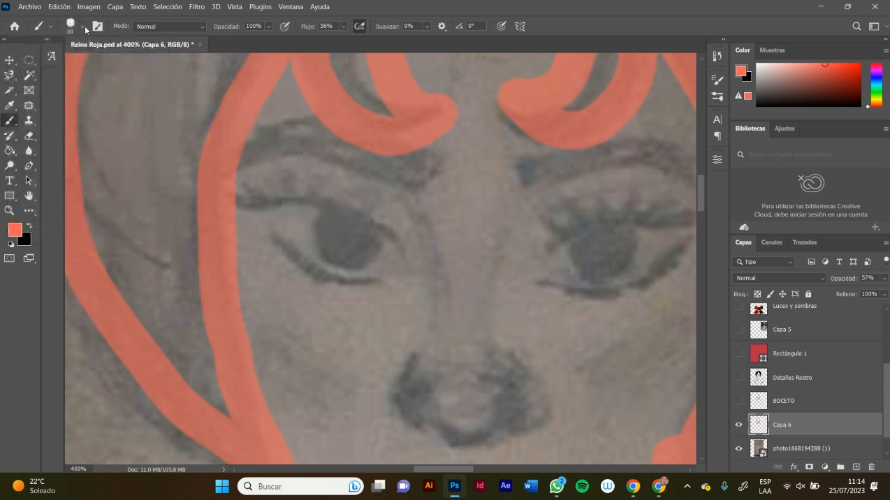
{"action": "left_click", "coordinate": [84, 26]}
{"action": "left_click_drag", "start_coordinate": [72, 65], "coordinate": [69, 64]}
{"action": "left_click", "coordinate": [84, 23]}
{"action": "mouse_move", "coordinate": [237, 193]}
{"action": "left_mouse_down"}
{"action": "mouse_move", "coordinate": [312, 206]}
{"action": "mouse_move", "coordinate": [350, 225]}
{"action": "left_mouse_up"}
{"action": "key", "text": "ctrl+z"}
{"action": "mouse_move", "coordinate": [399, 250]}
{"action": "left_mouse_down"}
{"action": "mouse_move", "coordinate": [343, 208]}
{"action": "mouse_move", "coordinate": [301, 200]}
{"action": "left_mouse_up"}
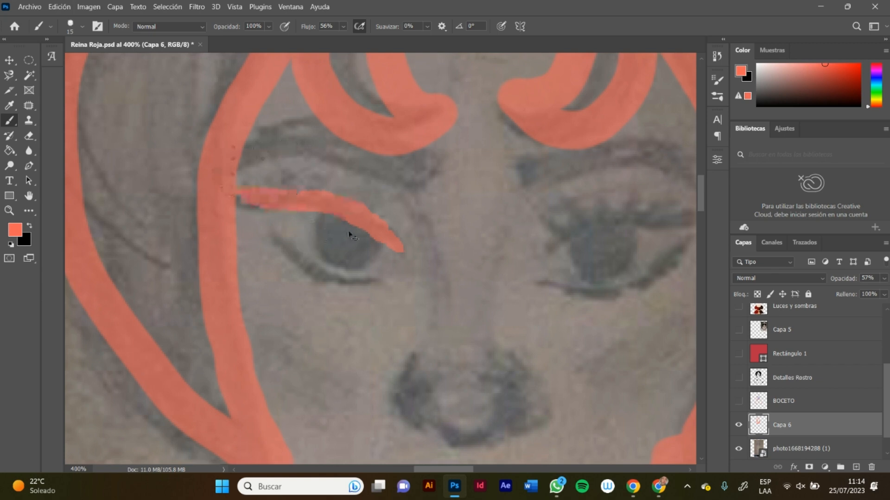
{"action": "key", "text": "ctrl+z"}
{"action": "left_click_drag", "start_coordinate": [449, 255], "coordinate": [302, 179]}
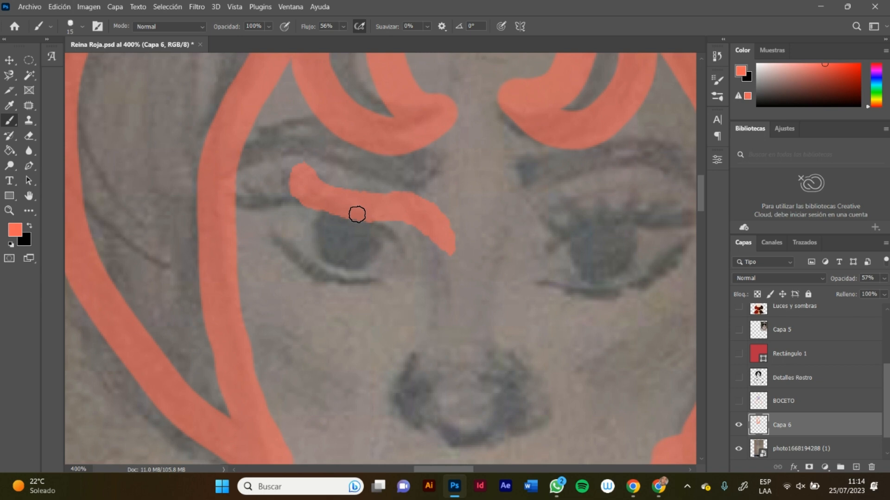
{"action": "key", "text": "ctrl+z"}
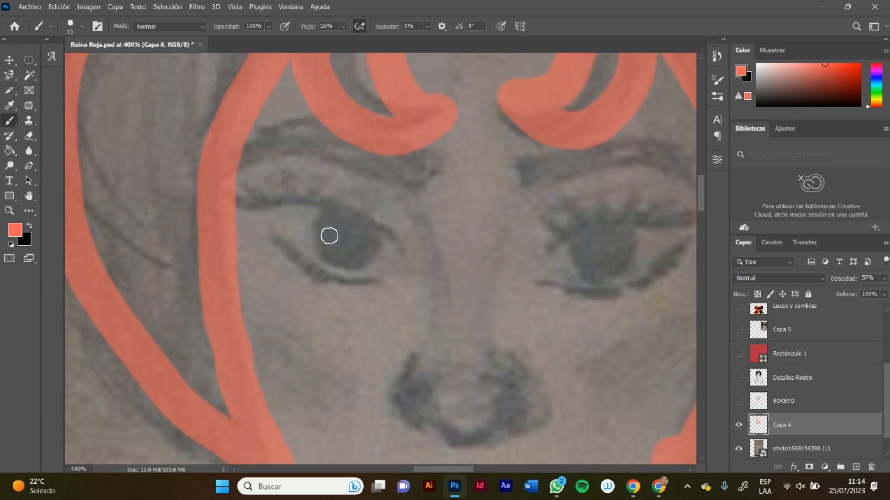
{"action": "left_click_drag", "start_coordinate": [312, 174], "coordinate": [316, 346]}
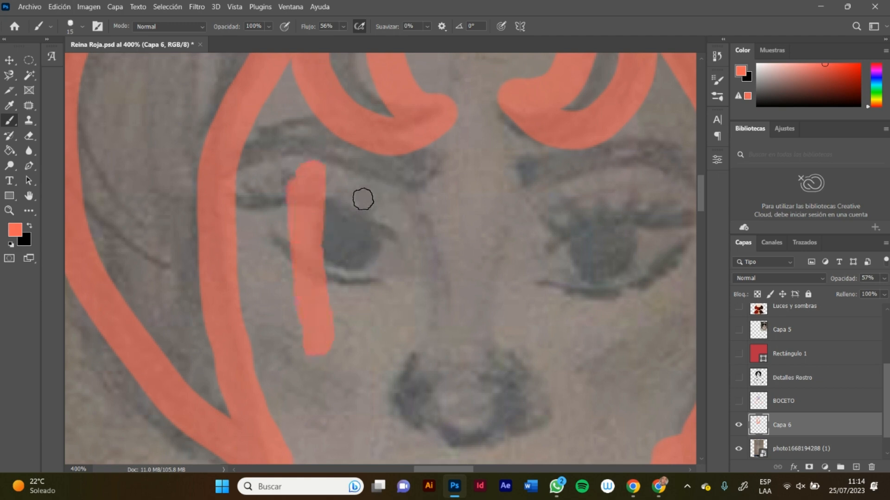
{"action": "left_click_drag", "start_coordinate": [361, 193], "coordinate": [354, 299]}
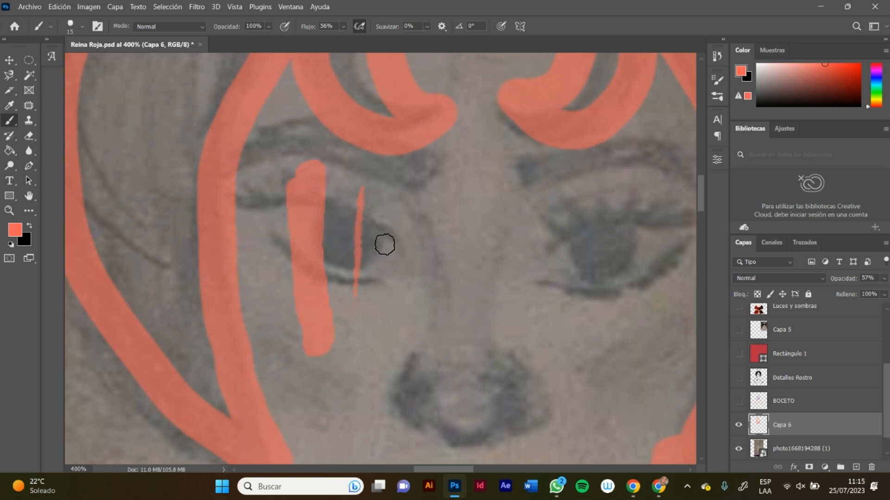
{"action": "key", "text": "ctrl+z"}
{"action": "key", "text": "ctrl+z"}
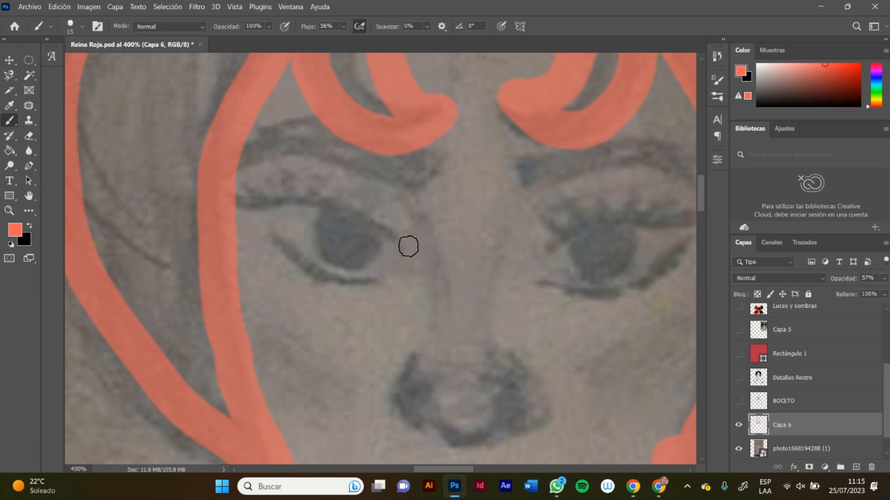
Step: Trace the upper and lower lid lines of the sketch's left-hand eye in coral
{"action": "mouse_move", "coordinate": [408, 246]}
{"action": "left_mouse_down"}
{"action": "mouse_move", "coordinate": [395, 232]}
{"action": "mouse_move", "coordinate": [298, 200]}
{"action": "mouse_move", "coordinate": [239, 197]}
{"action": "left_mouse_up"}
{"action": "left_click_drag", "start_coordinate": [363, 201], "coordinate": [365, 280]}
{"action": "mouse_move", "coordinate": [402, 252]}
{"action": "left_mouse_down"}
{"action": "mouse_move", "coordinate": [359, 221]}
{"action": "mouse_move", "coordinate": [250, 199]}
{"action": "mouse_move", "coordinate": [234, 188]}
{"action": "left_mouse_up"}
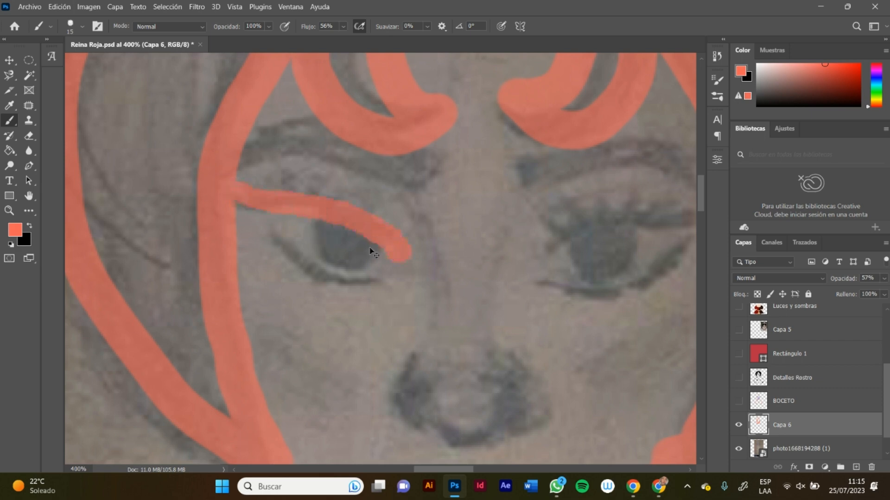
{"action": "mouse_move", "coordinate": [411, 252]}
{"action": "left_mouse_down"}
{"action": "mouse_move", "coordinate": [314, 193]}
{"action": "mouse_move", "coordinate": [251, 197]}
{"action": "mouse_move", "coordinate": [205, 183]}
{"action": "left_mouse_up"}
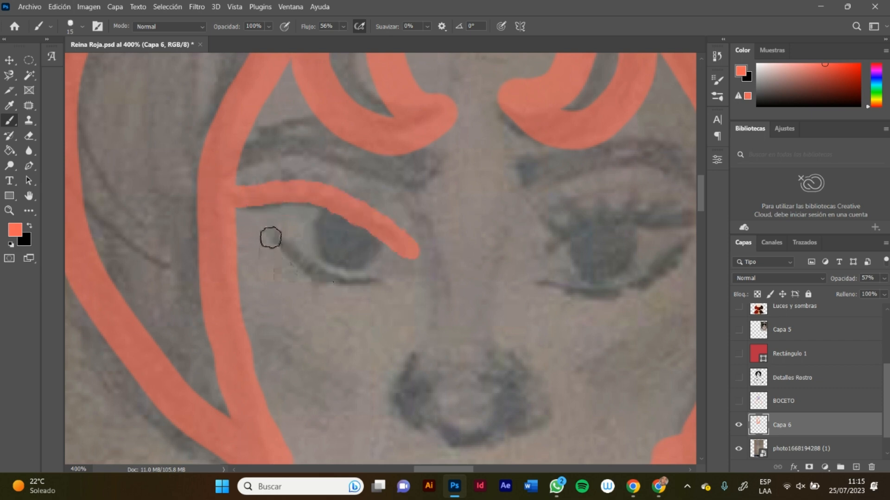
{"action": "mouse_move", "coordinate": [270, 236]}
{"action": "left_mouse_down"}
{"action": "mouse_move", "coordinate": [282, 250]}
{"action": "mouse_move", "coordinate": [368, 288]}
{"action": "left_mouse_up"}
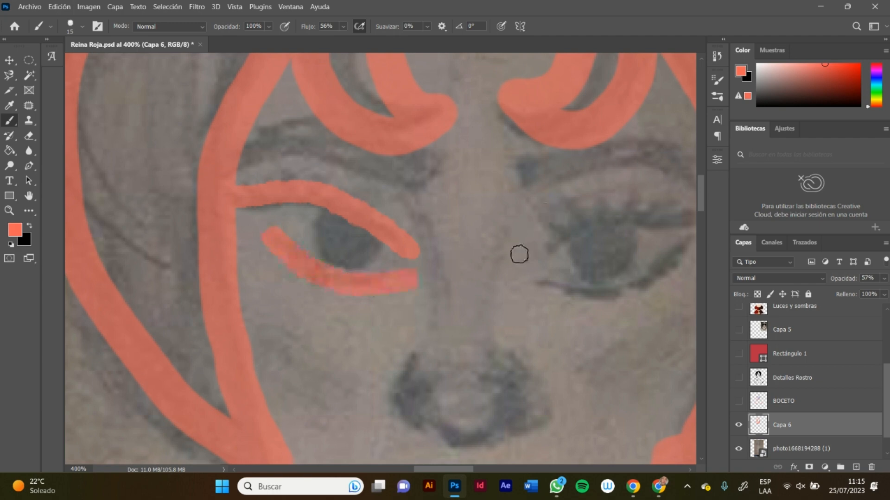
Step: Trace the upper and lower lid lines of the sketch's right-hand eye in coral
{"action": "scroll", "coordinate": [538, 252], "scroll_direction": "left", "scroll_amount": 2}
{"action": "scroll", "coordinate": [540, 253], "scroll_direction": "right", "scroll_amount": 7}
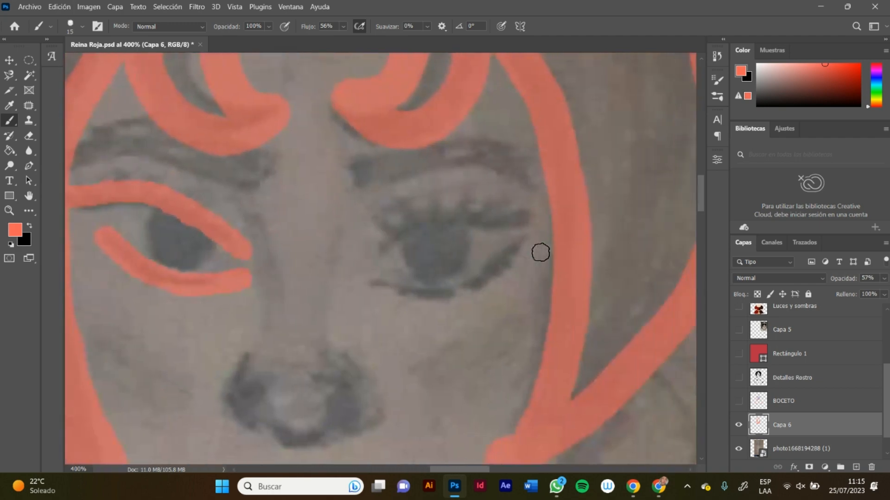
{"action": "mouse_move", "coordinate": [381, 244]}
{"action": "left_mouse_down"}
{"action": "mouse_move", "coordinate": [419, 213]}
{"action": "mouse_move", "coordinate": [563, 182]}
{"action": "mouse_move", "coordinate": [541, 202]}
{"action": "mouse_move", "coordinate": [469, 219]}
{"action": "mouse_move", "coordinate": [423, 217]}
{"action": "mouse_move", "coordinate": [394, 239]}
{"action": "mouse_move", "coordinate": [428, 215]}
{"action": "mouse_move", "coordinate": [541, 211]}
{"action": "left_mouse_up"}
{"action": "key", "text": "ctrl+z"}
{"action": "key", "text": "ctrl+z"}
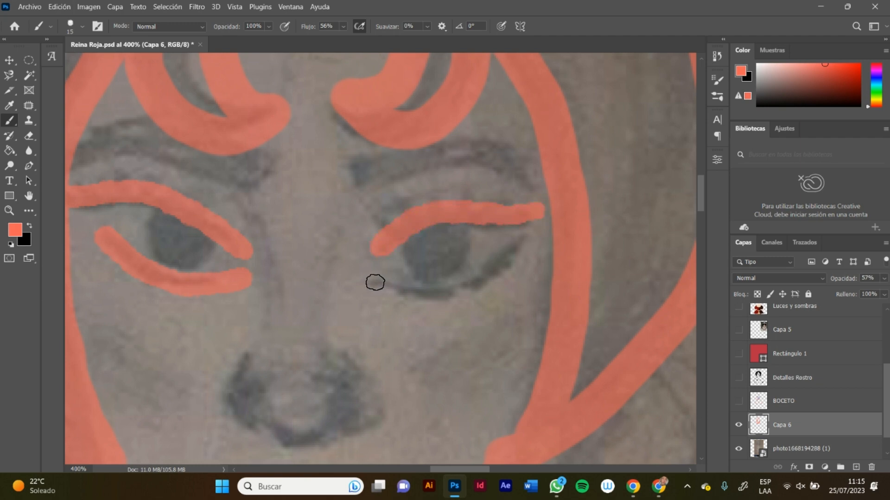
{"action": "mouse_move", "coordinate": [373, 280]}
{"action": "left_mouse_down"}
{"action": "mouse_move", "coordinate": [449, 293]}
{"action": "mouse_move", "coordinate": [487, 267]}
{"action": "mouse_move", "coordinate": [507, 244]}
{"action": "left_mouse_up"}
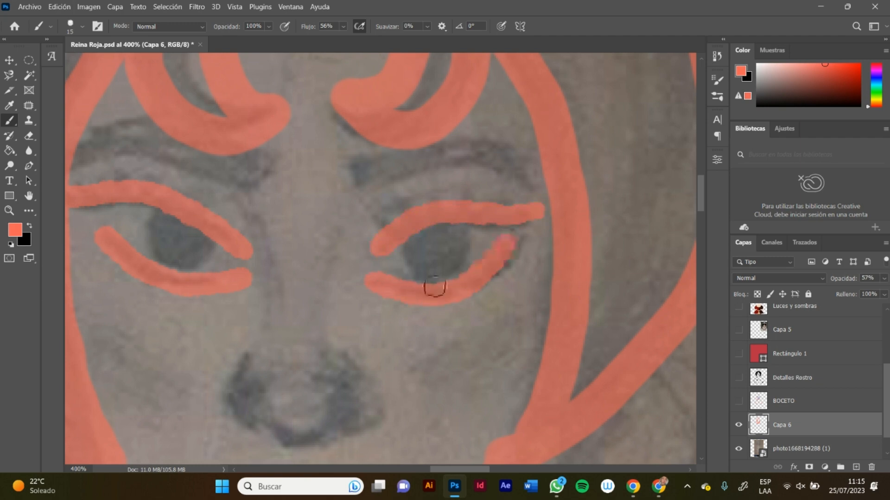
Step: Erase the thick coral lid strokes from both eyes of the sketched face
{"action": "key", "text": "z"}
{"action": "left_click_drag", "start_coordinate": [355, 241], "coordinate": [375, 255]}
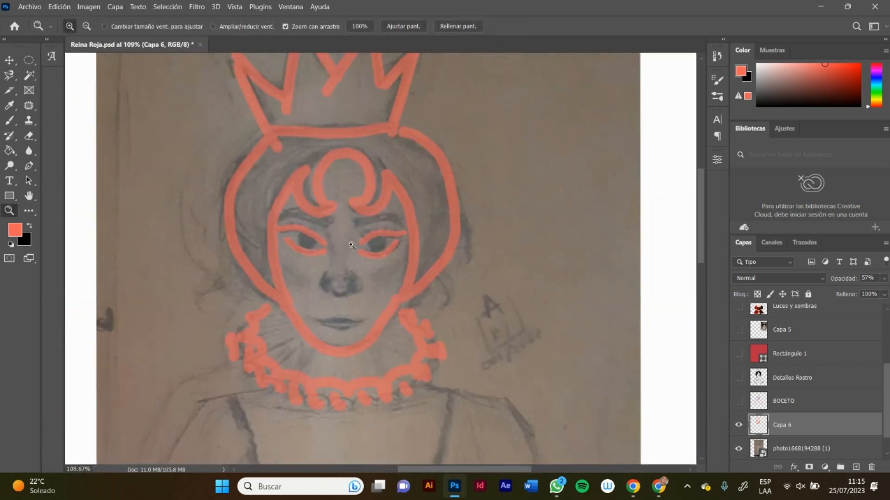
{"action": "left_click_drag", "start_coordinate": [368, 246], "coordinate": [367, 273]}
{"action": "scroll", "coordinate": [367, 274], "scroll_direction": "down", "scroll_amount": 3}
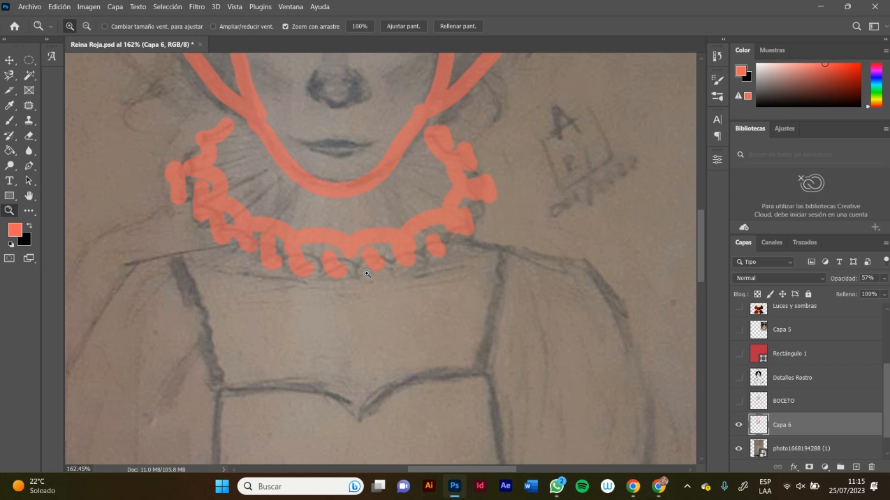
{"action": "left_click_drag", "start_coordinate": [387, 246], "coordinate": [336, 247]}
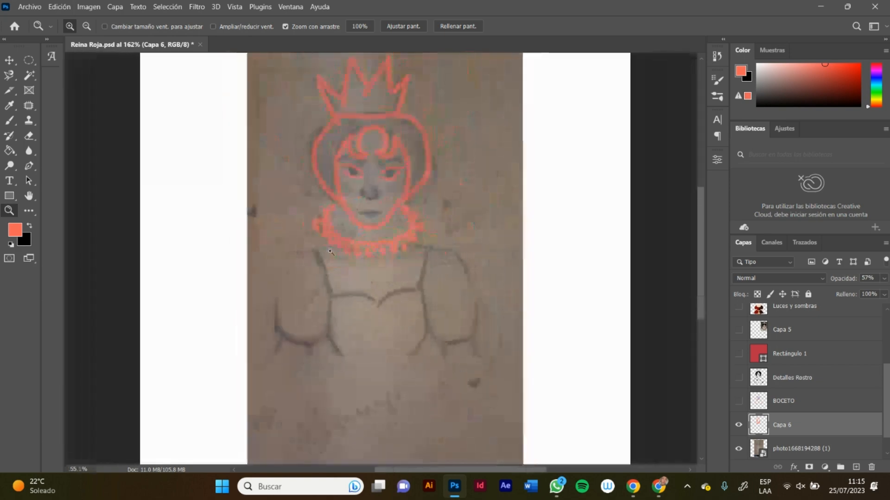
{"action": "left_click_drag", "start_coordinate": [372, 164], "coordinate": [428, 131]}
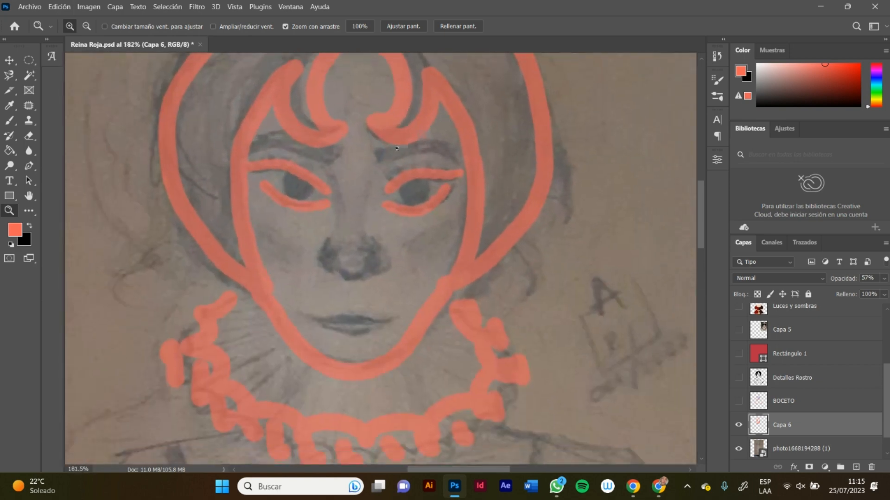
{"action": "key", "text": "e"}
{"action": "mouse_move", "coordinate": [308, 189]}
{"action": "left_mouse_down"}
{"action": "mouse_move", "coordinate": [323, 197]}
{"action": "mouse_move", "coordinate": [299, 178]}
{"action": "mouse_move", "coordinate": [289, 192]}
{"action": "mouse_move", "coordinate": [272, 186]}
{"action": "mouse_move", "coordinate": [259, 171]}
{"action": "left_mouse_up"}
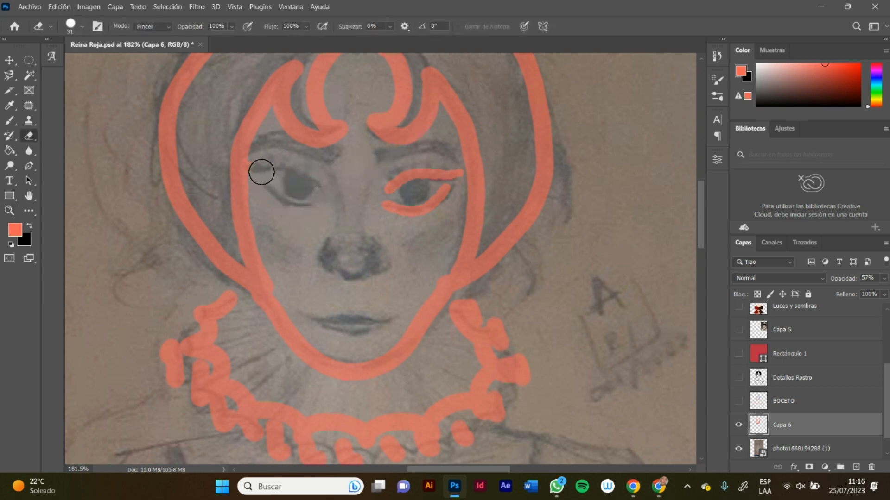
{"action": "mouse_move", "coordinate": [385, 183]}
{"action": "left_mouse_down"}
{"action": "mouse_move", "coordinate": [387, 204]}
{"action": "mouse_move", "coordinate": [408, 212]}
{"action": "mouse_move", "coordinate": [447, 177]}
{"action": "mouse_move", "coordinate": [434, 171]}
{"action": "mouse_move", "coordinate": [448, 175]}
{"action": "mouse_move", "coordinate": [402, 181]}
{"action": "mouse_move", "coordinate": [460, 167]}
{"action": "left_mouse_up"}
Step: Retrace the lids of both eyes with thinner coral strokes and mark one nostril's side and the nose's base
{"action": "key", "text": "b"}
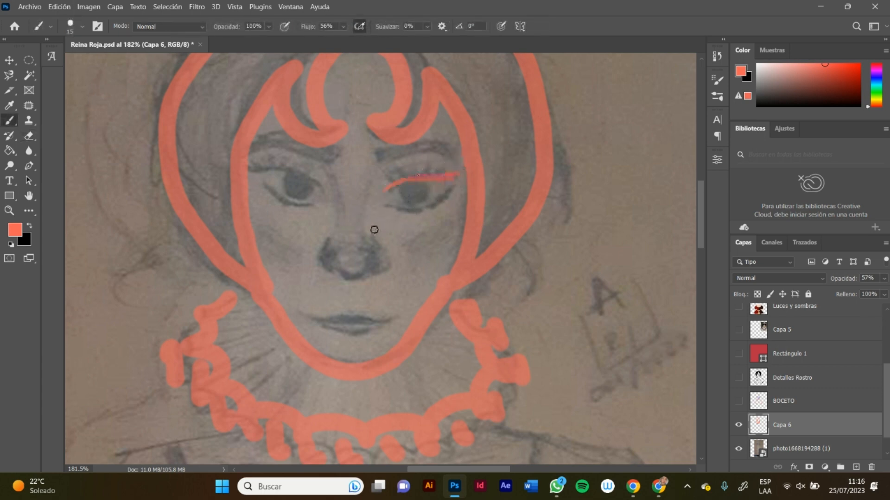
{"action": "mouse_move", "coordinate": [385, 204]}
{"action": "left_mouse_down"}
{"action": "mouse_move", "coordinate": [414, 212]}
{"action": "mouse_move", "coordinate": [450, 196]}
{"action": "left_mouse_up"}
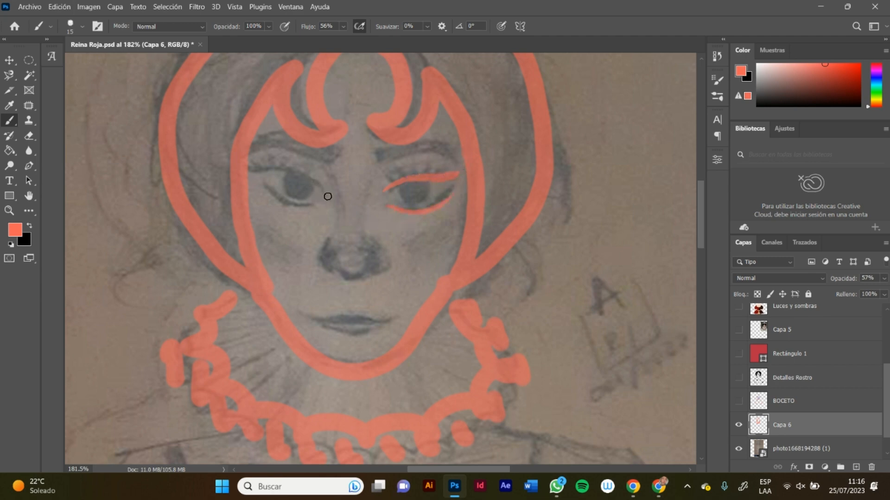
{"action": "mouse_move", "coordinate": [321, 188]}
{"action": "left_mouse_down"}
{"action": "mouse_move", "coordinate": [293, 167]}
{"action": "mouse_move", "coordinate": [246, 160]}
{"action": "mouse_move", "coordinate": [316, 205]}
{"action": "left_mouse_up"}
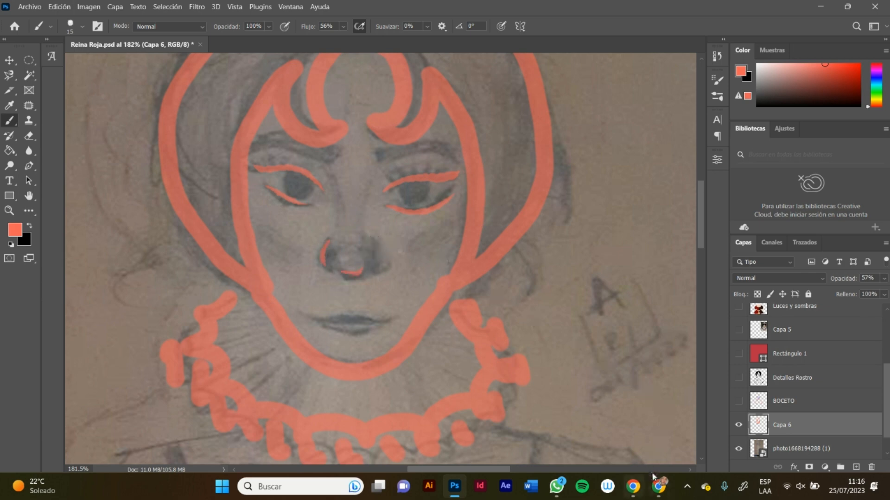
{"action": "left_click", "coordinate": [633, 486]}
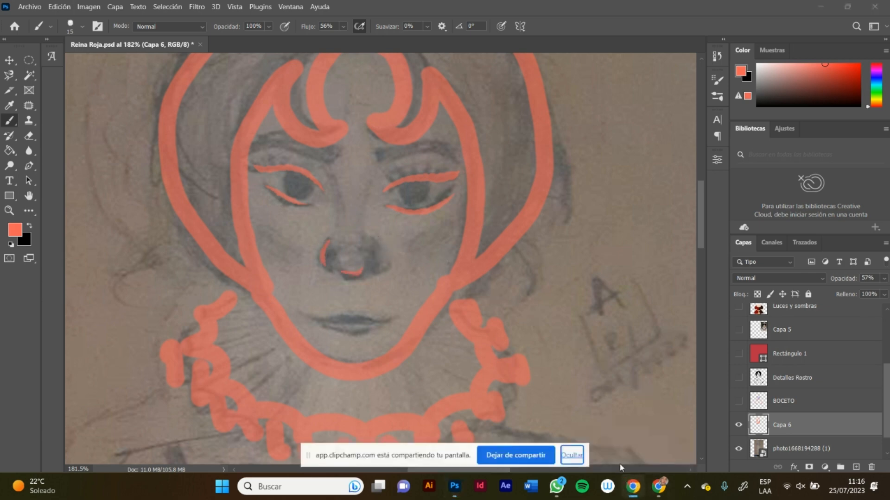
{"action": "left_click", "coordinate": [635, 487]}
Step: Open a new Google Chrome window with one of the saved profiles and go to the DeviantArt site
{"action": "right_click", "coordinate": [634, 486]}
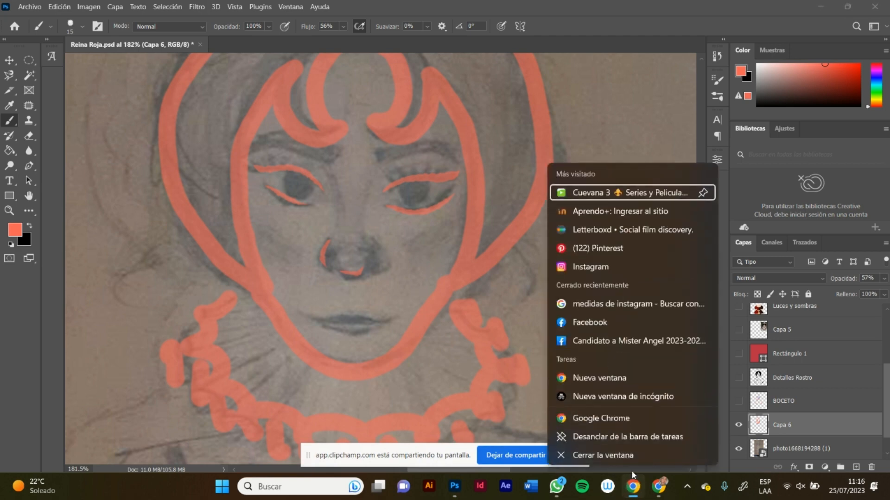
{"action": "left_click", "coordinate": [617, 418]}
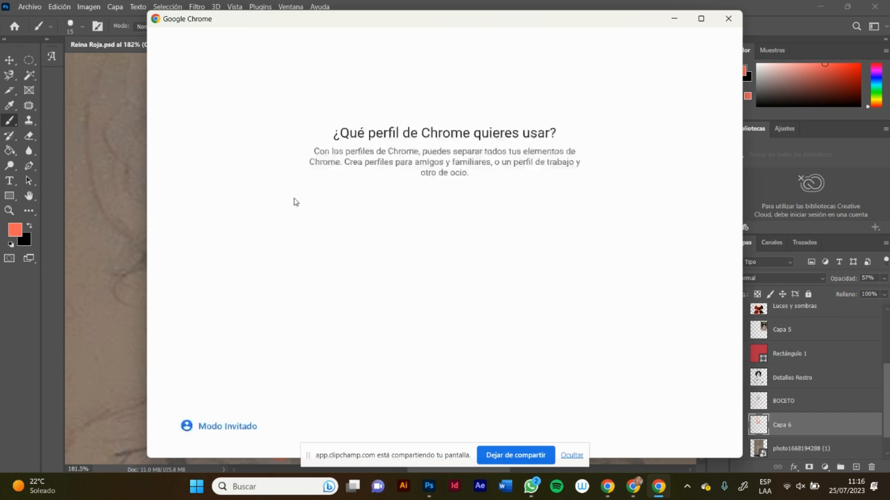
{"action": "left_click", "coordinate": [301, 217]}
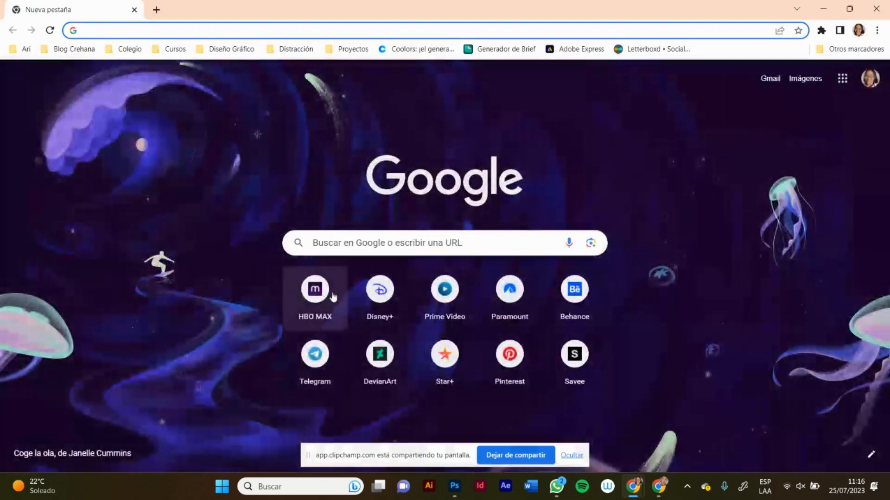
{"action": "left_click", "coordinate": [378, 358]}
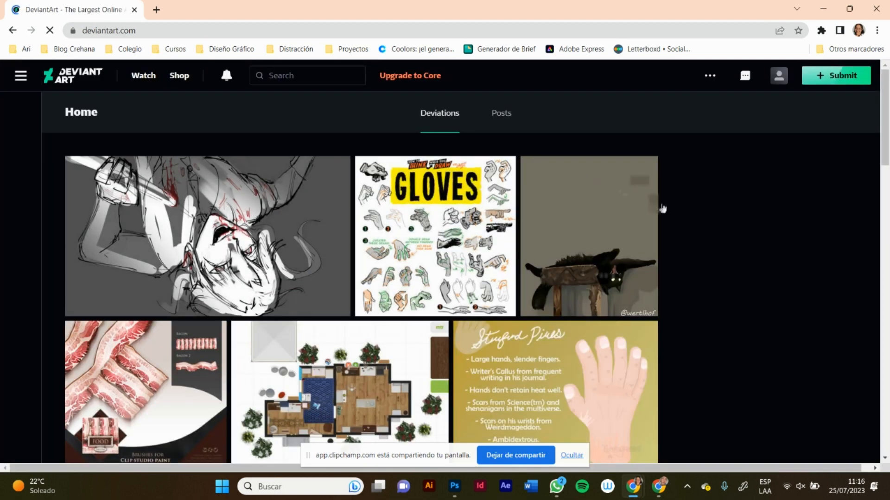
Step: Dismiss the translation pop-up and the account options, and enter "brushes" in DeviantArt's search
{"action": "scroll", "coordinate": [677, 254], "scroll_direction": "down", "scroll_amount": 3}
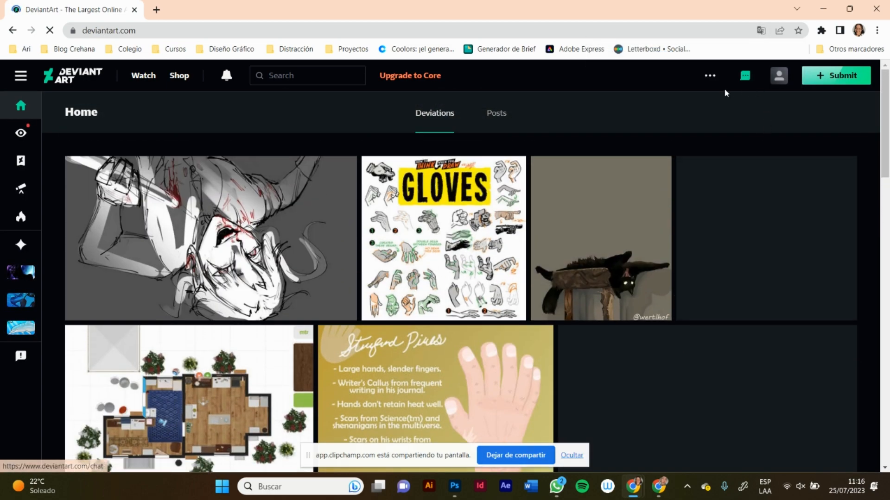
{"action": "left_click", "coordinate": [779, 76]}
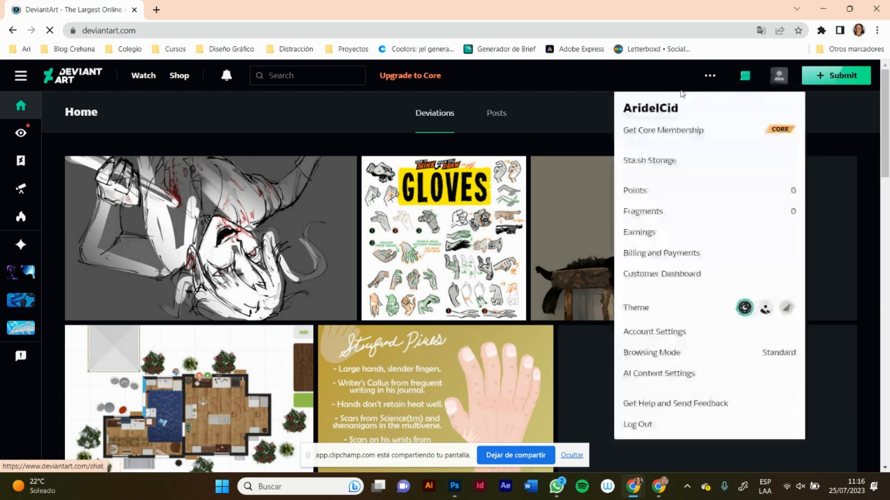
{"action": "left_click", "coordinate": [218, 108]}
{"action": "left_click", "coordinate": [307, 72]}
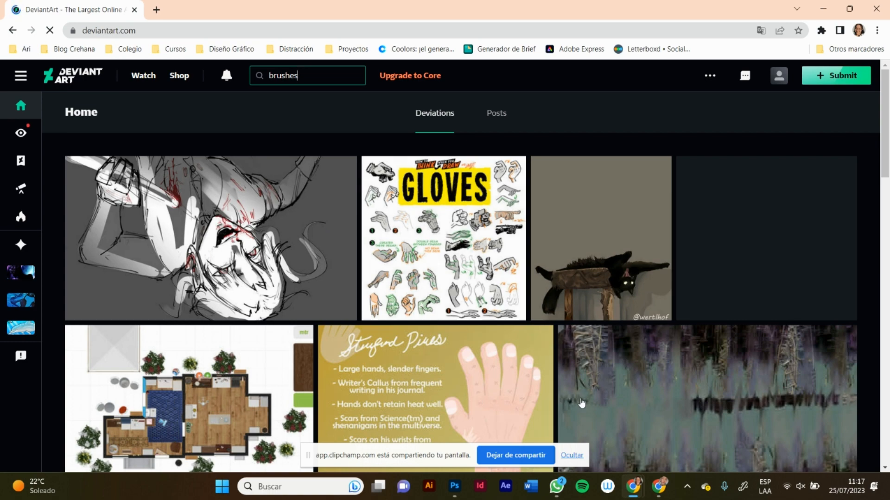
Step: Close WhatsApp and switch to the Chrome window with the Clipchamp screen recording
{"action": "mouse_move", "coordinate": [556, 486]}
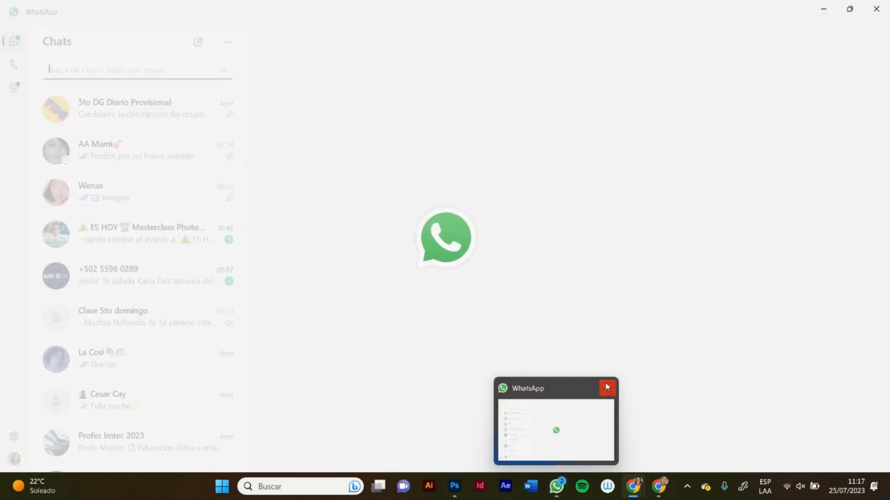
{"action": "left_click", "coordinate": [608, 389]}
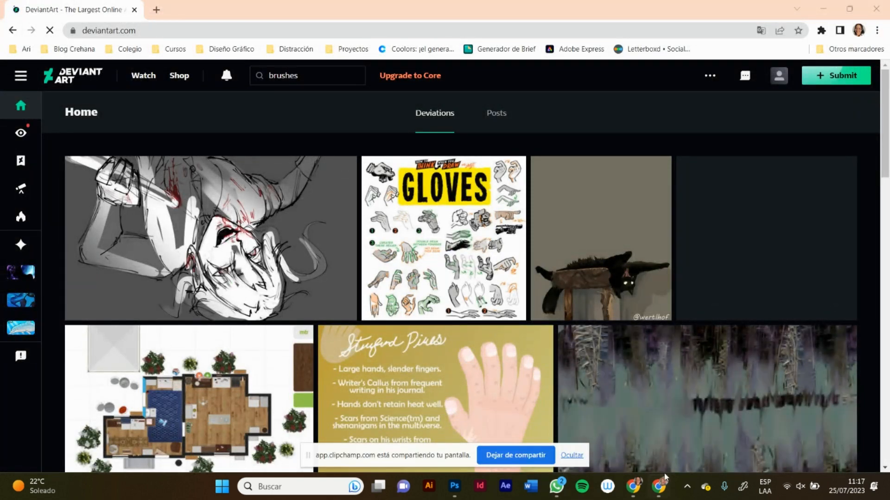
{"action": "mouse_move", "coordinate": [658, 486]}
{"action": "left_click", "coordinate": [656, 426]}
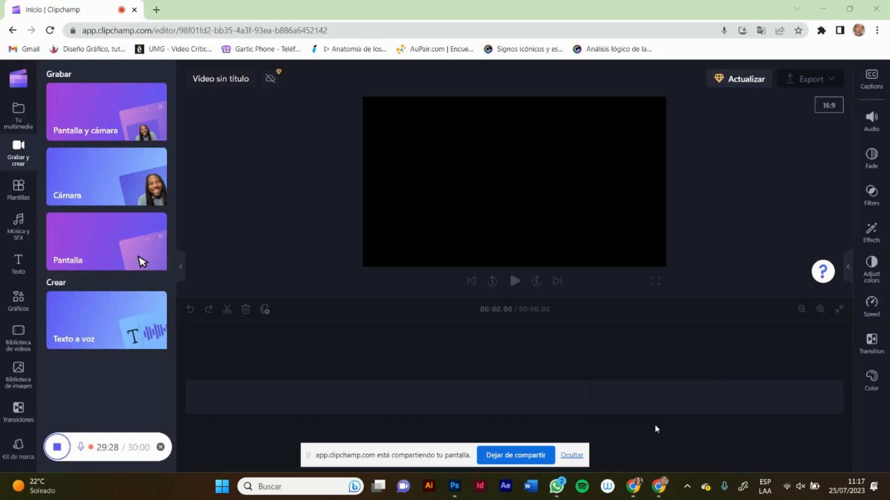